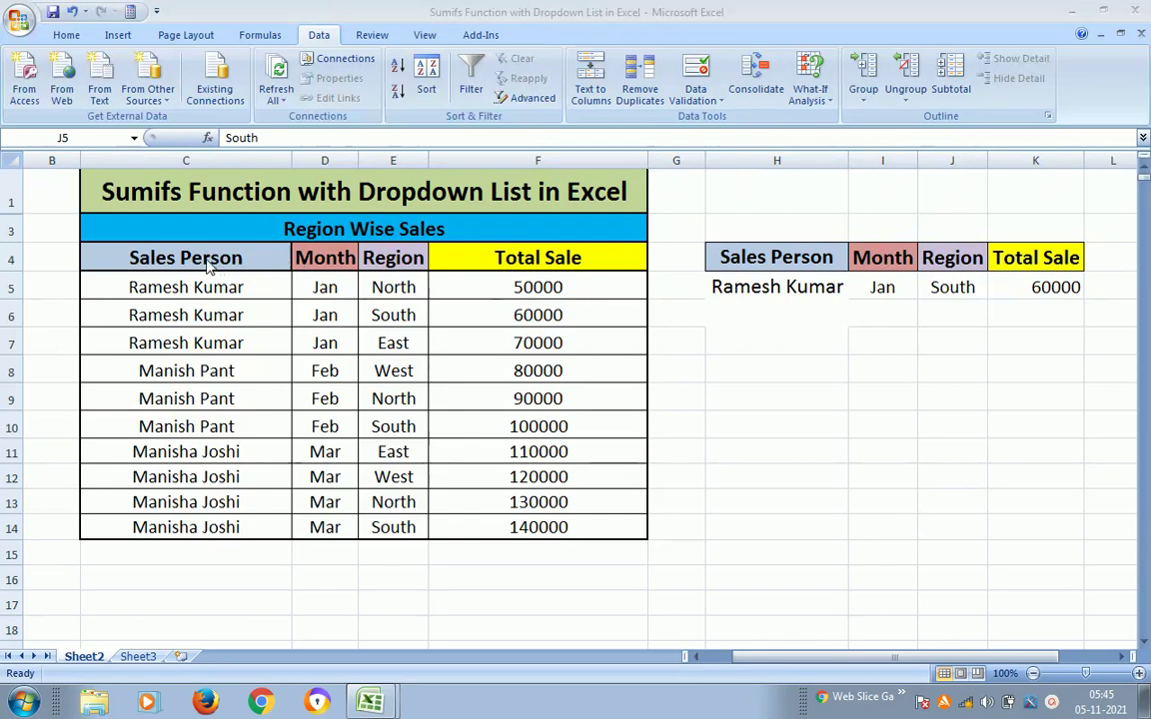
Point out the Month, Region and Total Sale headers, the lookup values and SUMIFS formula
left_click(312, 257)
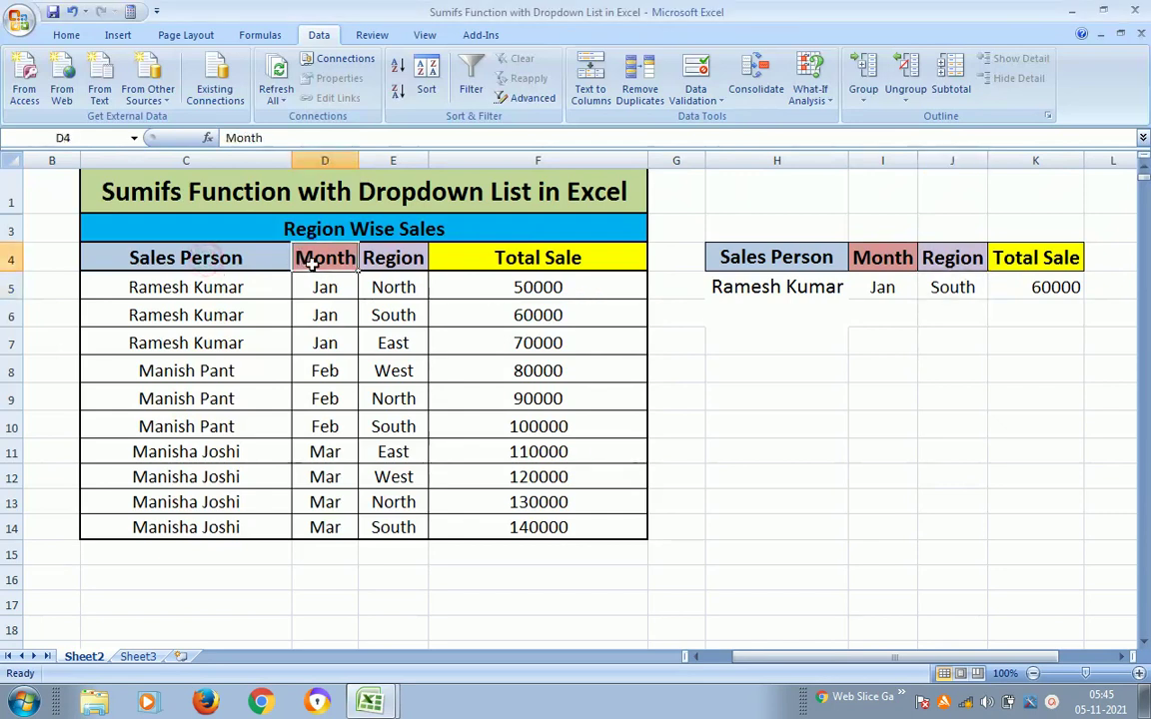
left_click(405, 258)
left_click(544, 259)
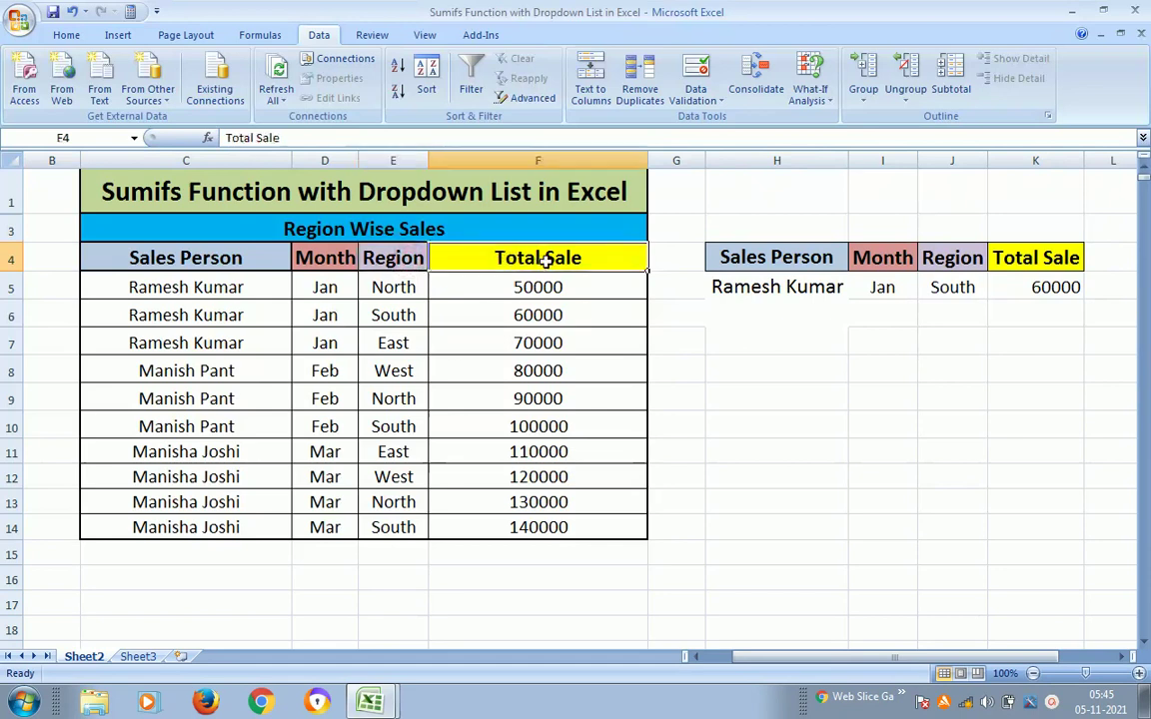
left_click(795, 259)
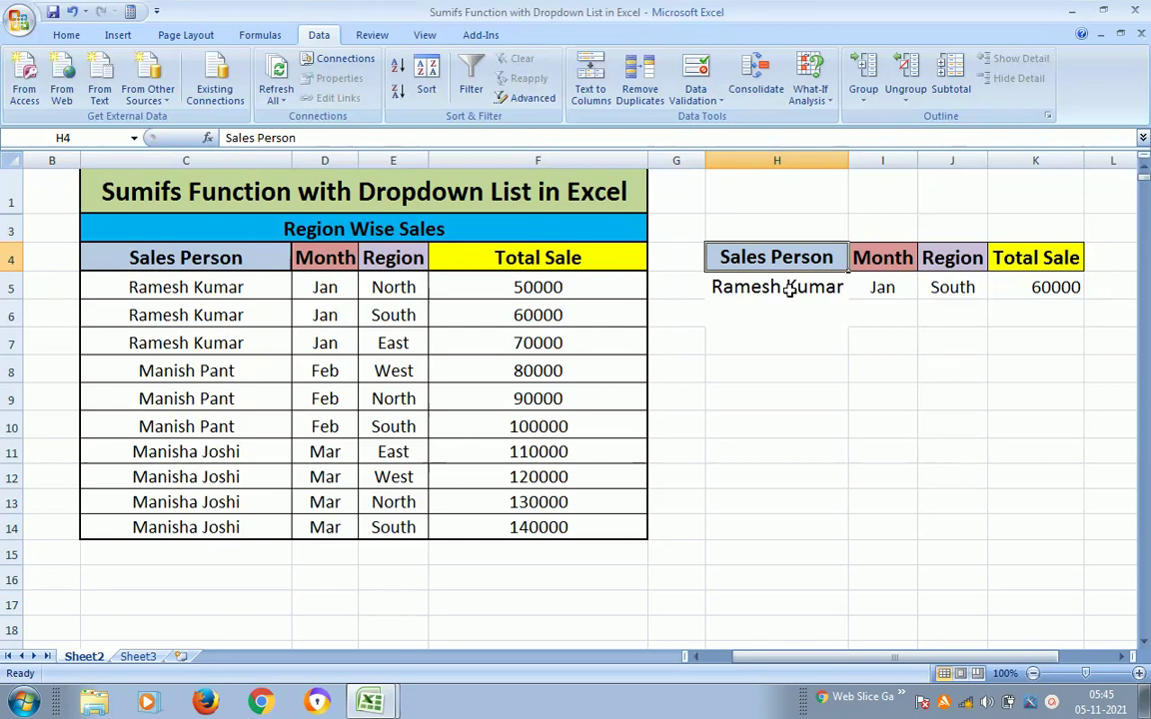
left_click(822, 288)
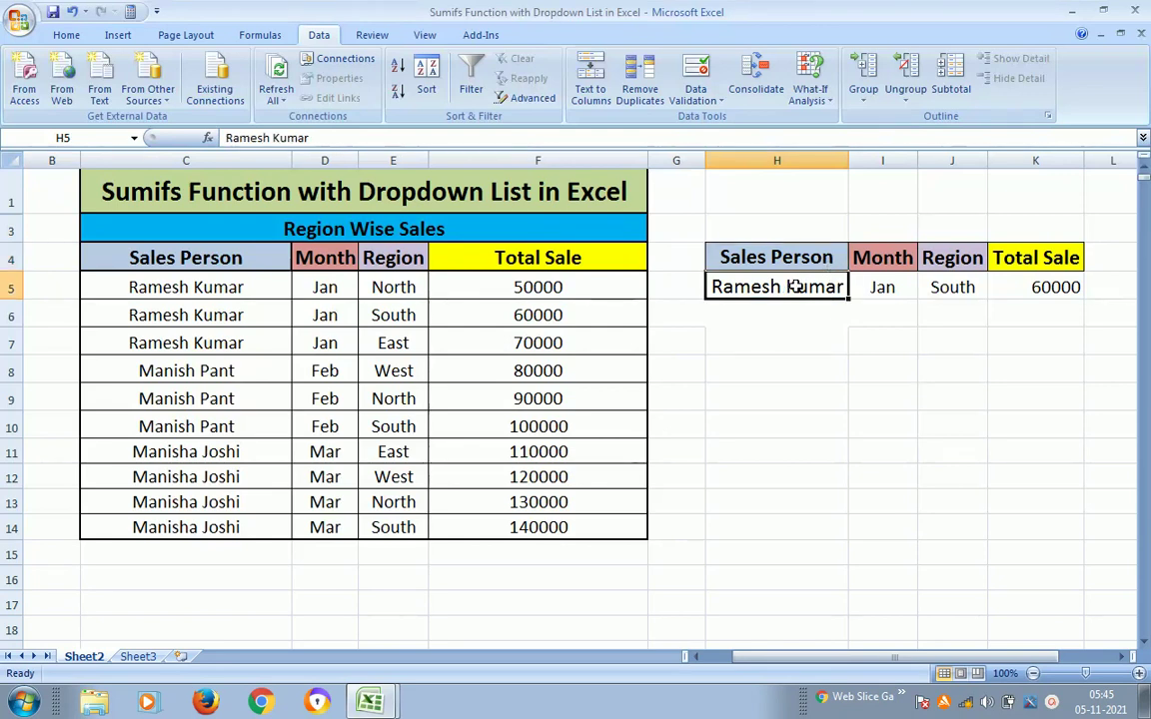
left_click(882, 289)
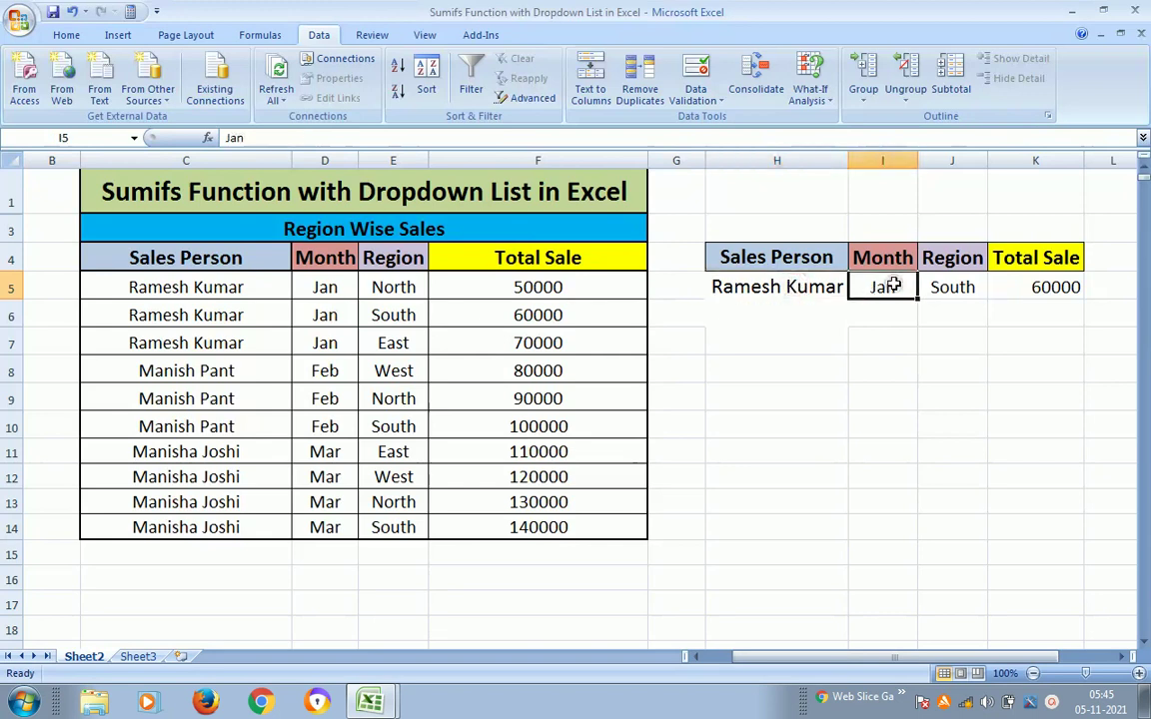
left_click(949, 288)
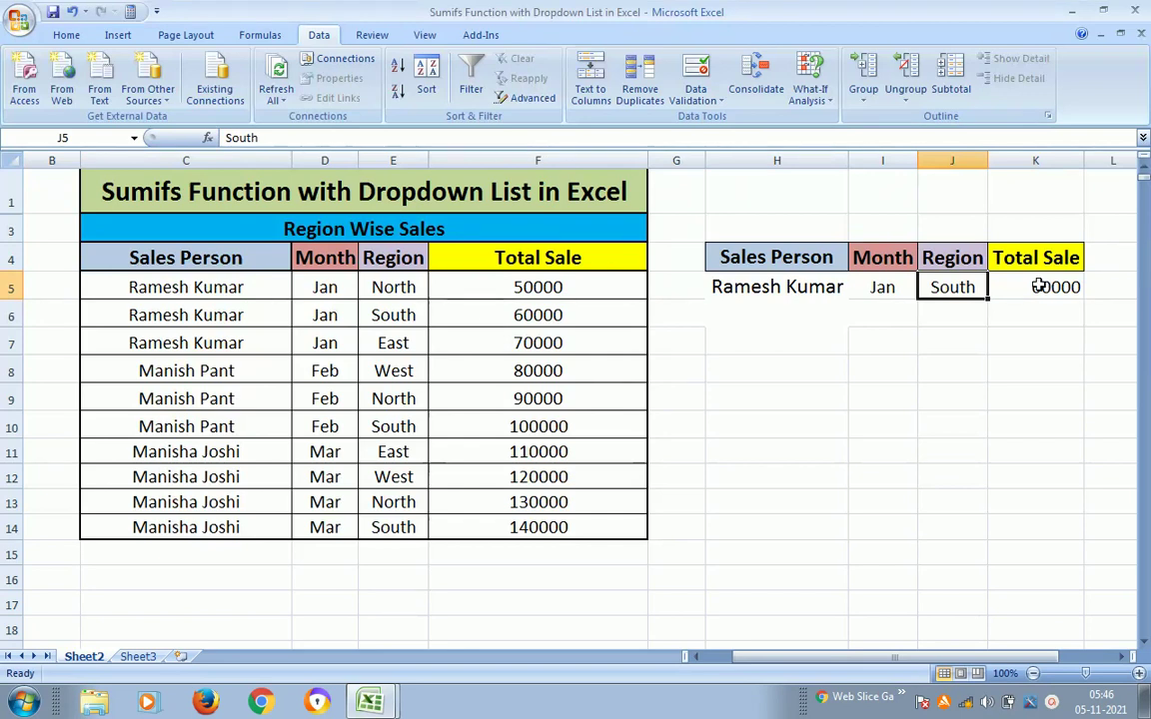
left_click(1041, 288)
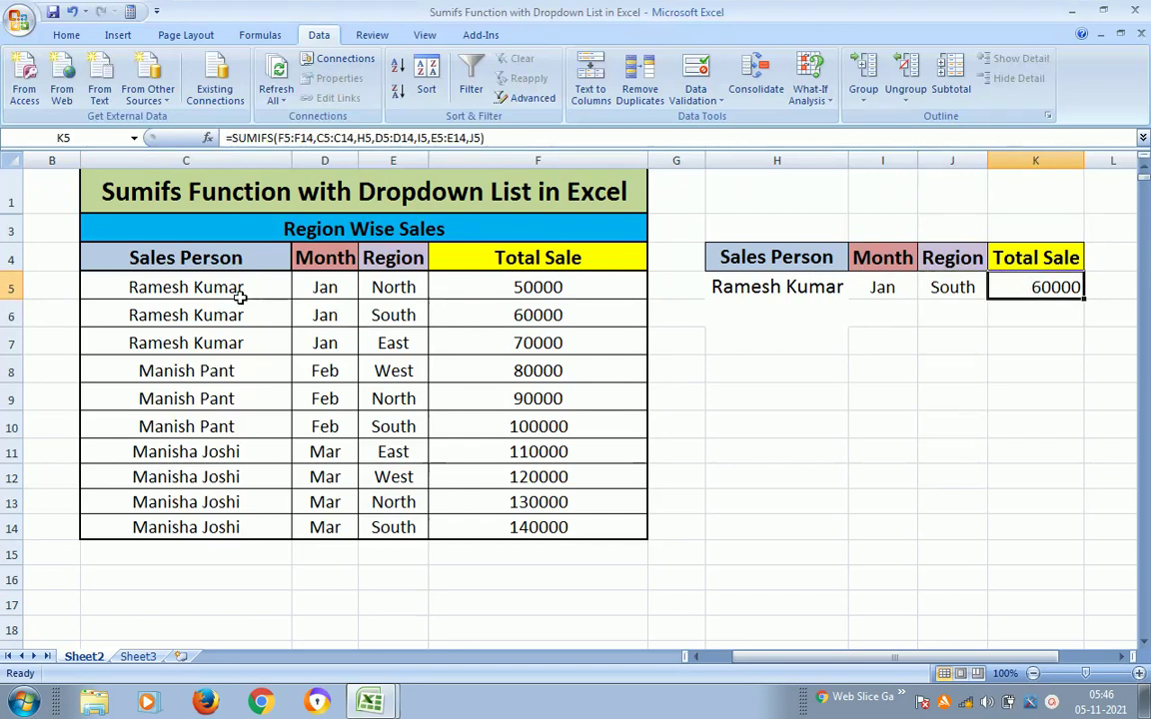
Copy the sales person name from C8 into the Sales Person lookup cell H5
double_click(233, 370)
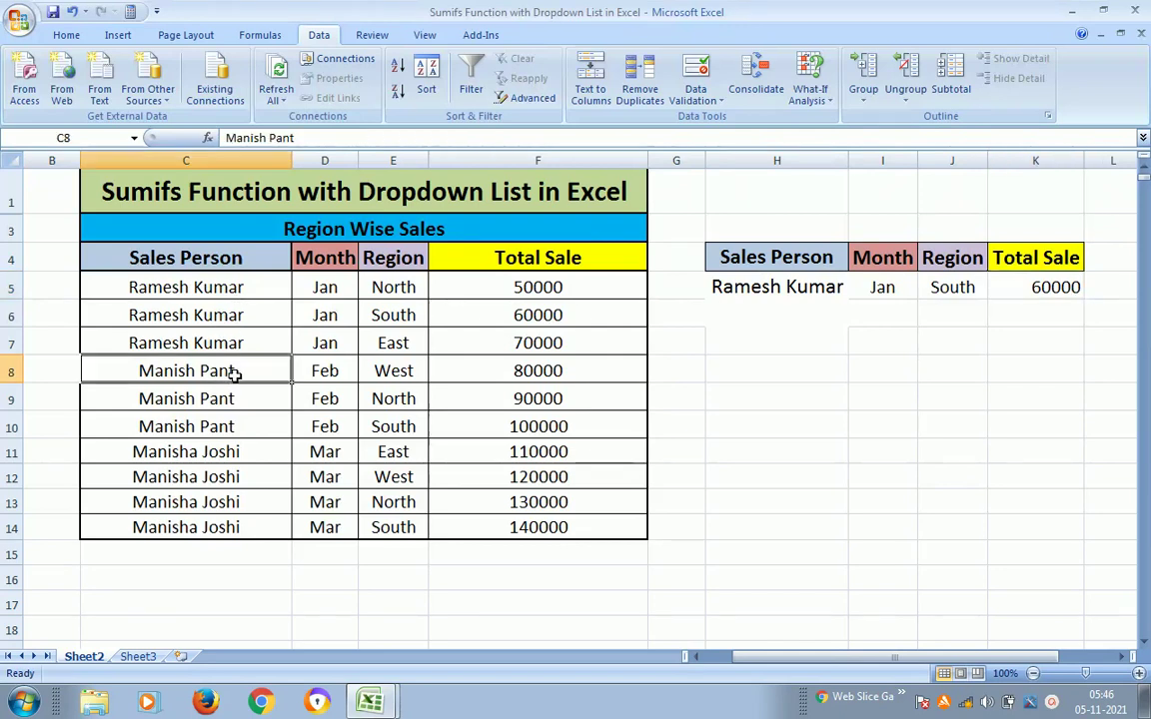
key("shift+Home")
key("ctrl+c")
key("Escape")
key("Right")
key("Right")
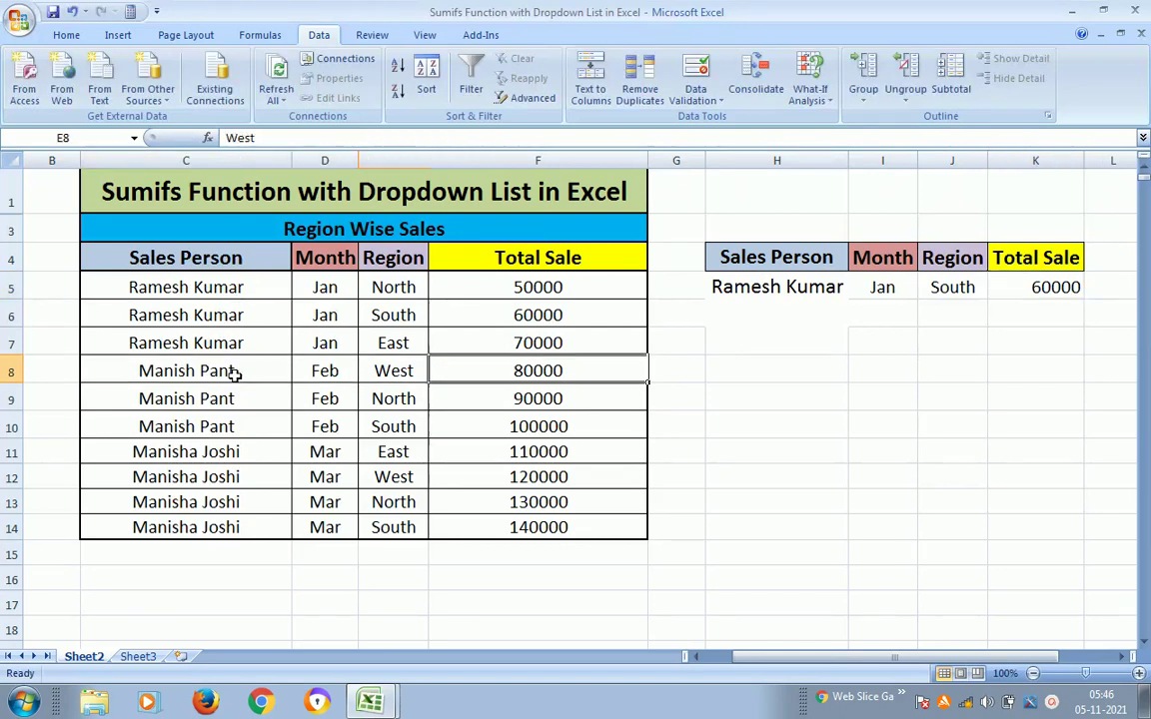
key("Right")
key("Right")
key("Right")
key("Up")
key("Up")
key("Up")
key("F2")
key("shift+Home")
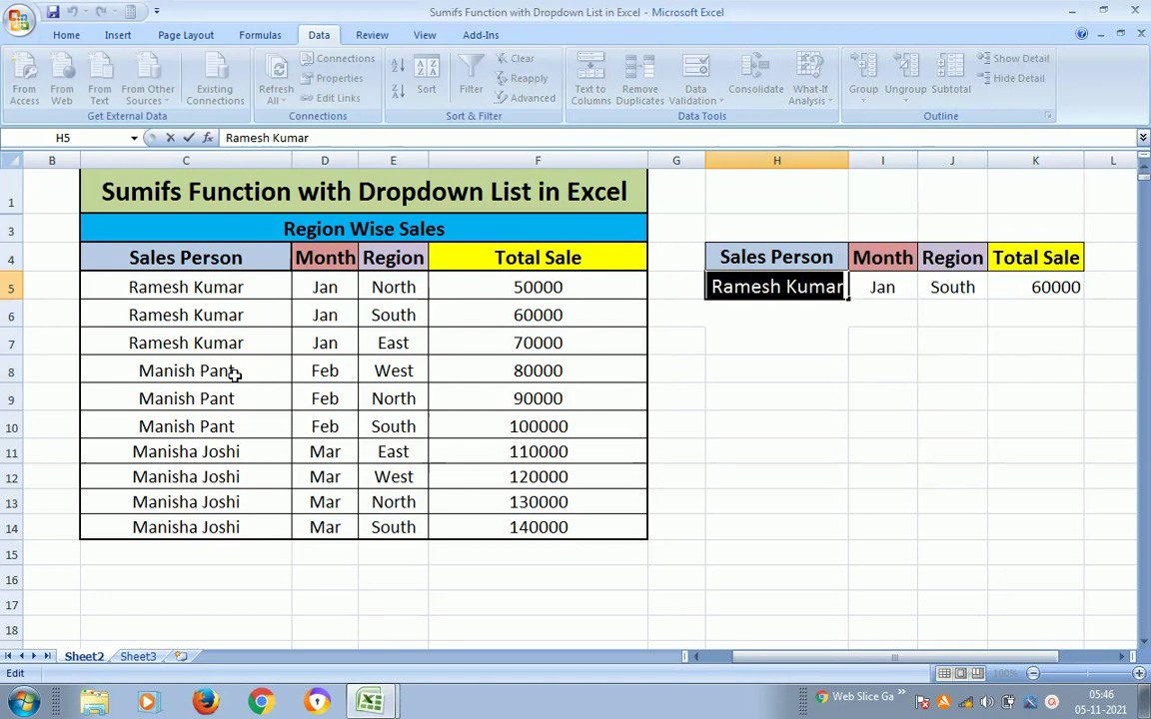
key("ctrl+v")
key("Return")
Check the seller's Feb entry in D8 without changing it
key("Up")
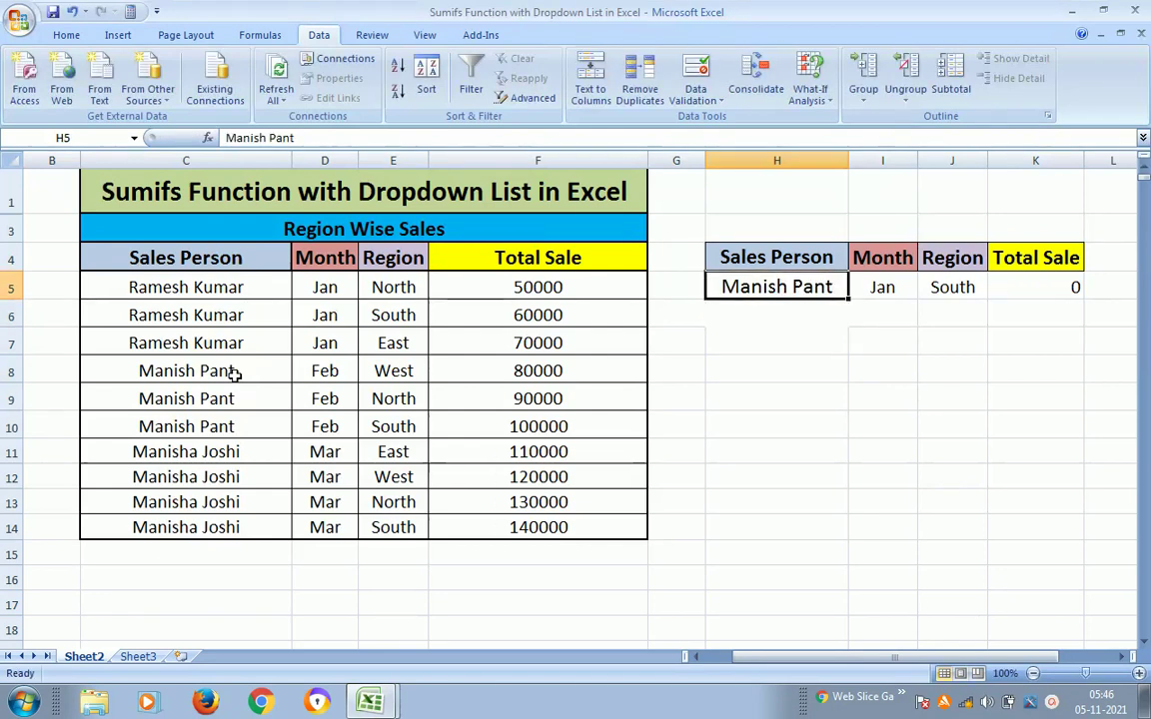
key("Right")
key("Right")
key("Right")
key("Left")
key("Left")
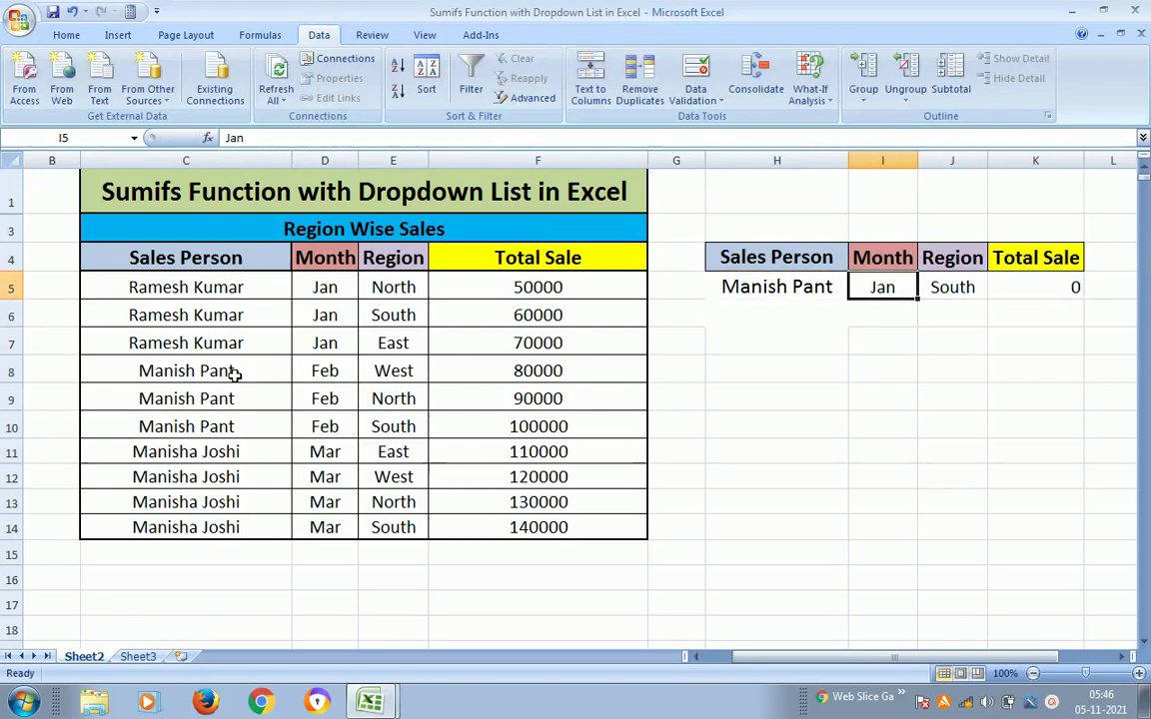
key("Left")
key("Left")
key("Left")
key("Left")
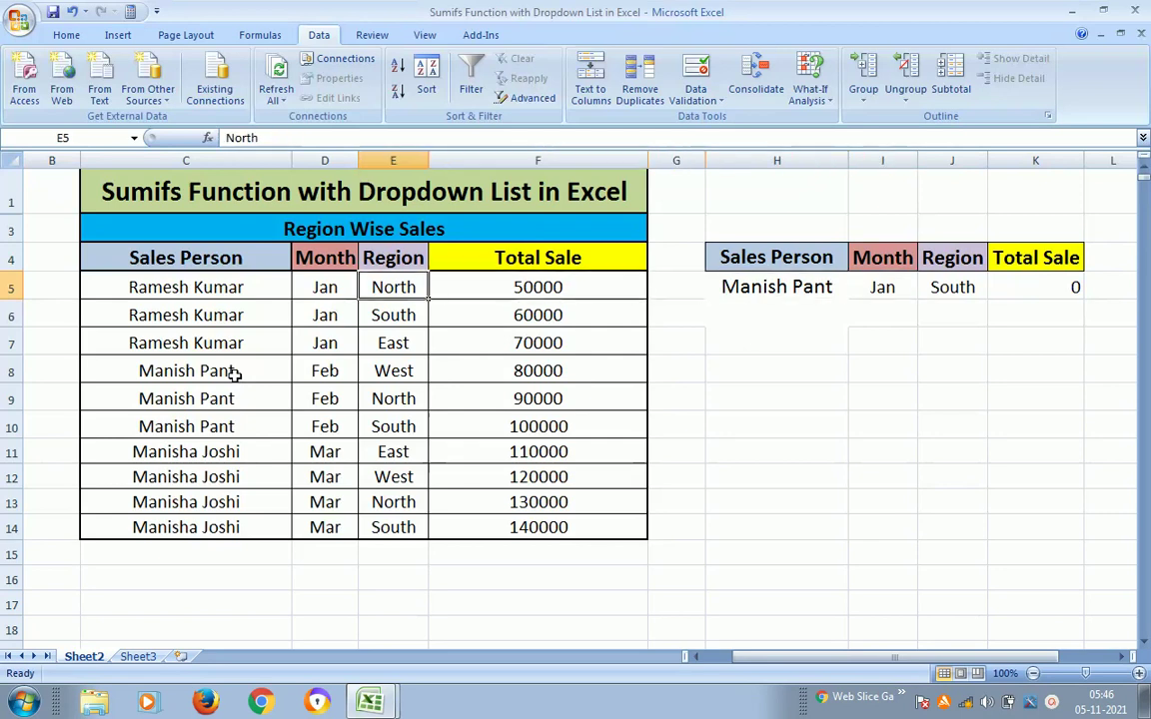
key("Down")
key("Down")
key("Down")
key("Left")
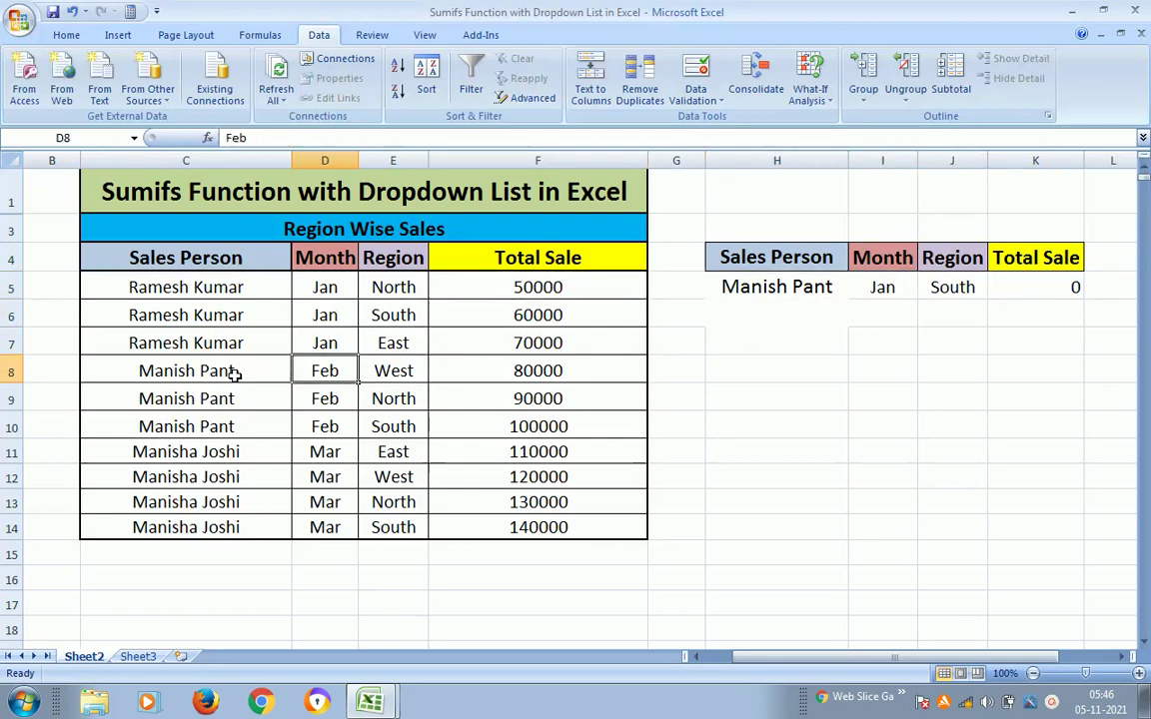
key("shift+Down")
key("Right")
key("Left")
key("F2")
key("Home")
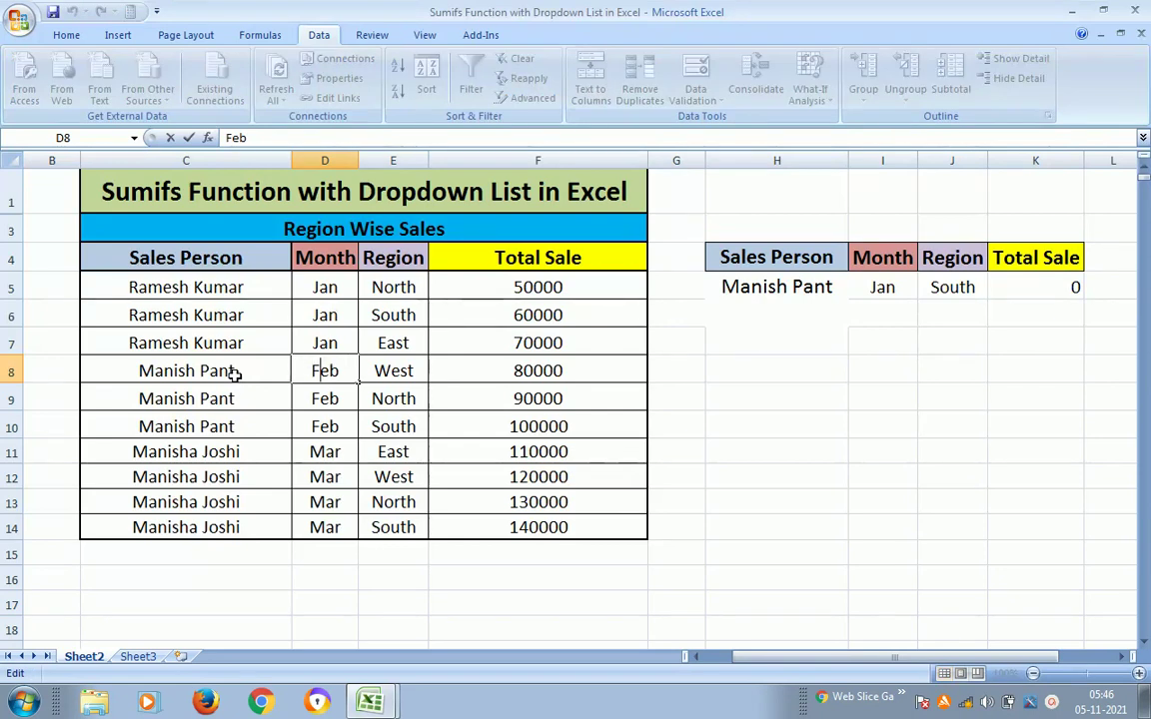
key("shift+Right")
key("shift+Right")
key("Escape")
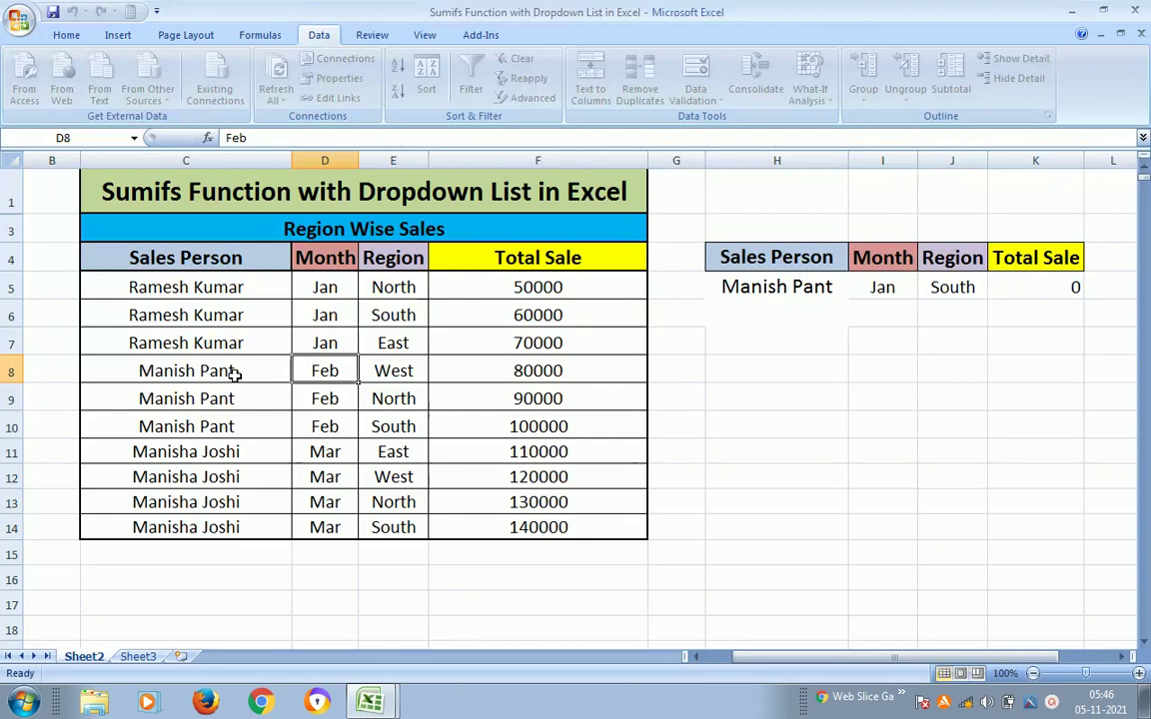
Enter Feb as the Month lookup value in I5
key("Up")
key("Up")
key("Up")
key("Right")
key("Right")
key("Right")
key("Right")
key("F2")
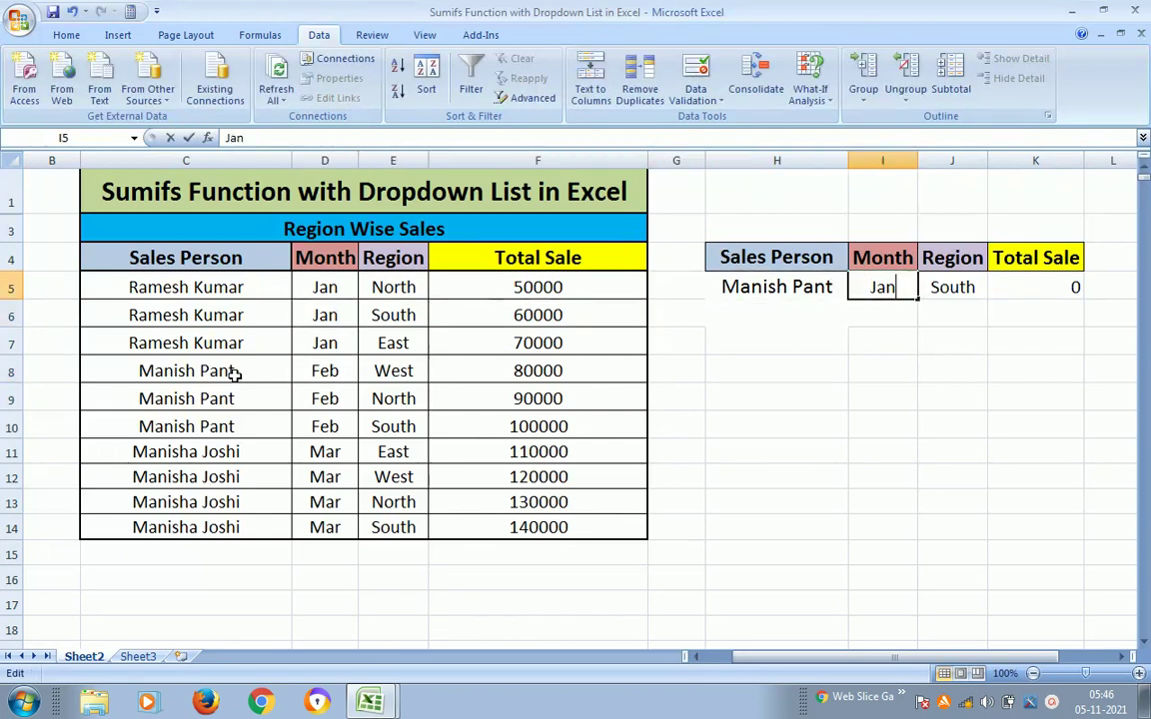
key("shift+Home")
type("Feb")
key("Return")
Review the seller's Feb rows and their West and North regions
key("Up")
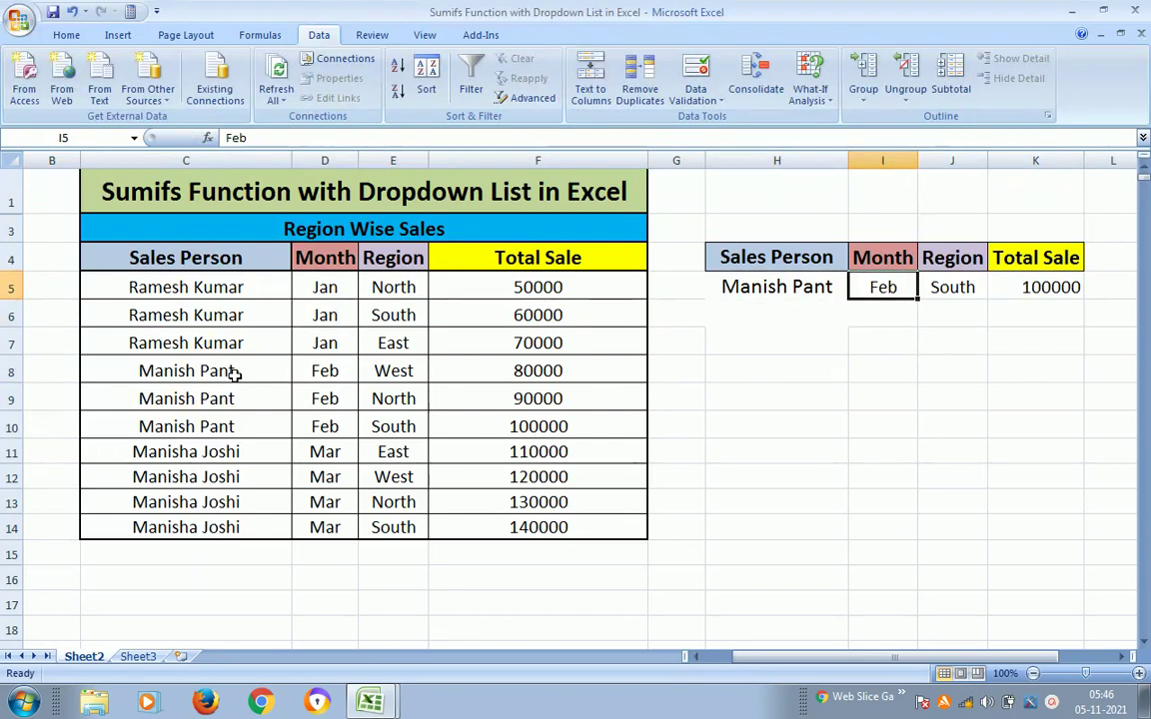
key("Left")
key("Left")
key("Left")
key("Left")
key("Down")
key("Down")
key("Down")
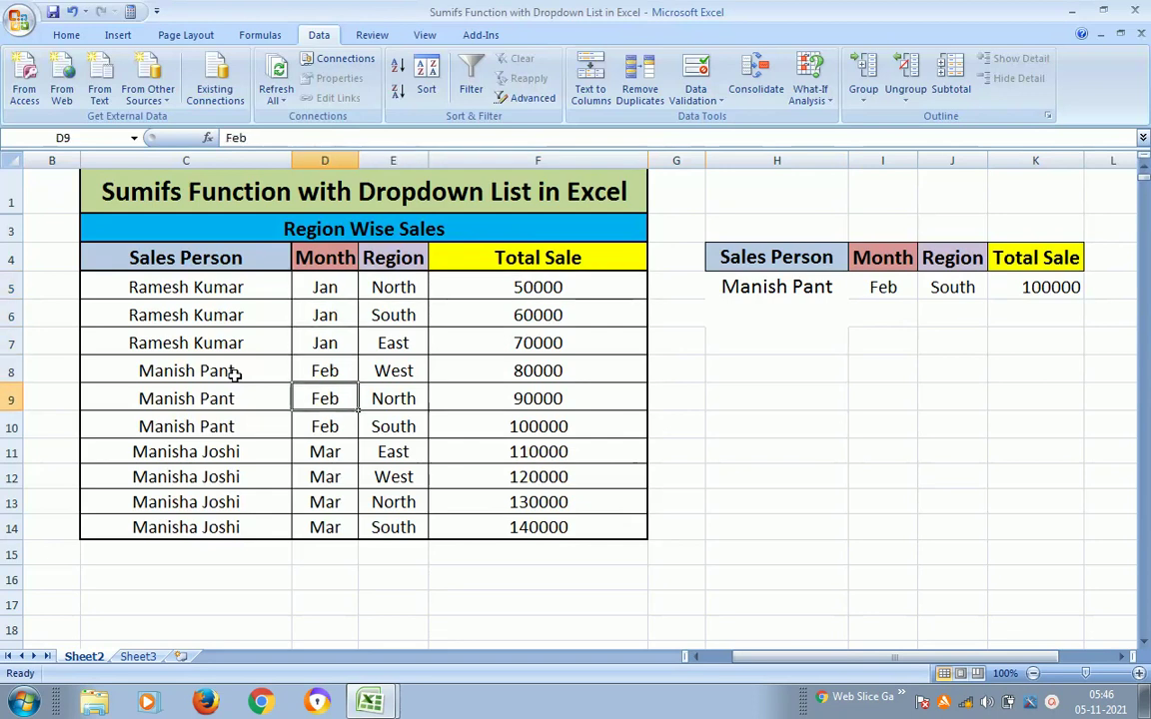
key("Down")
key("Left")
key("Right")
key("Right")
key("Up")
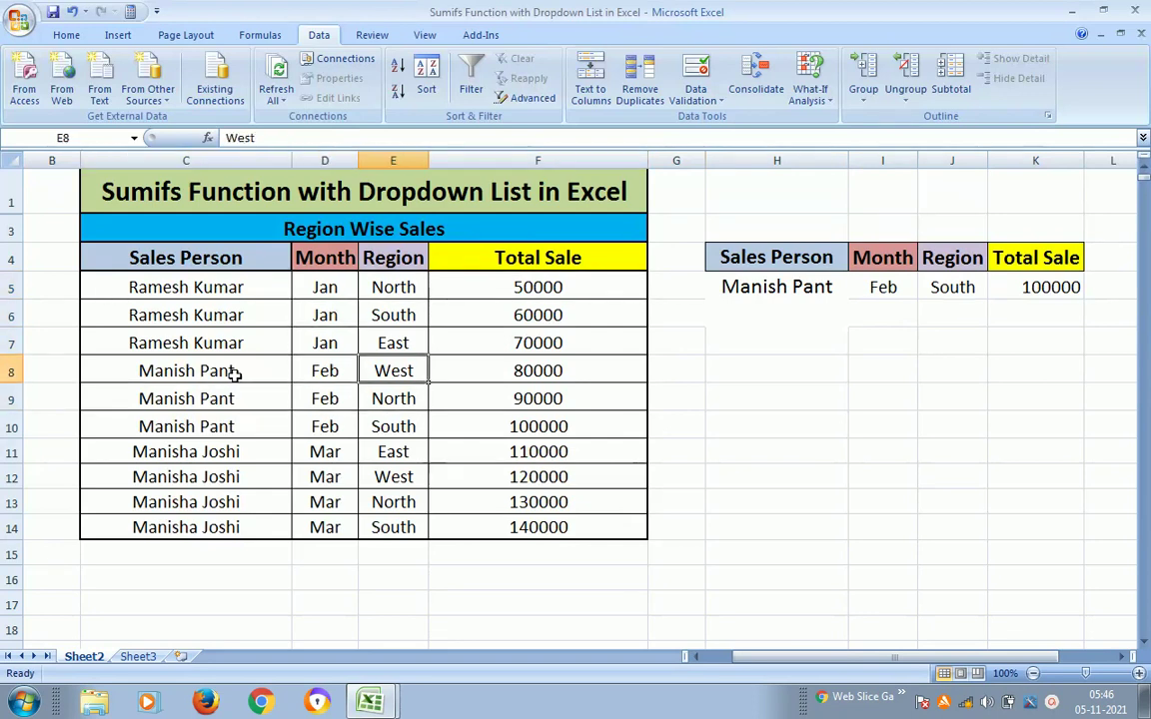
key("Right")
key("Right")
key("Right")
key("Right")
key("Up")
key("Up")
key("Up")
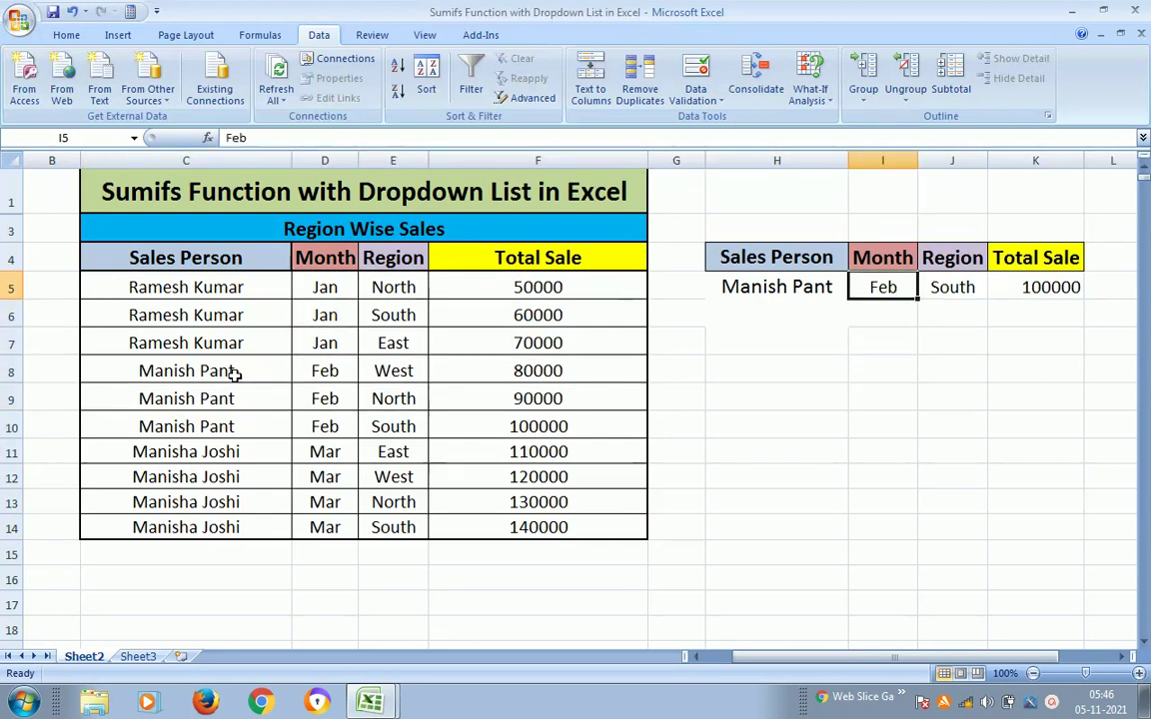
key("Left")
key("Left")
key("Left")
key("Left")
key("Left")
key("Down")
key("Down")
key("Down")
key("Right")
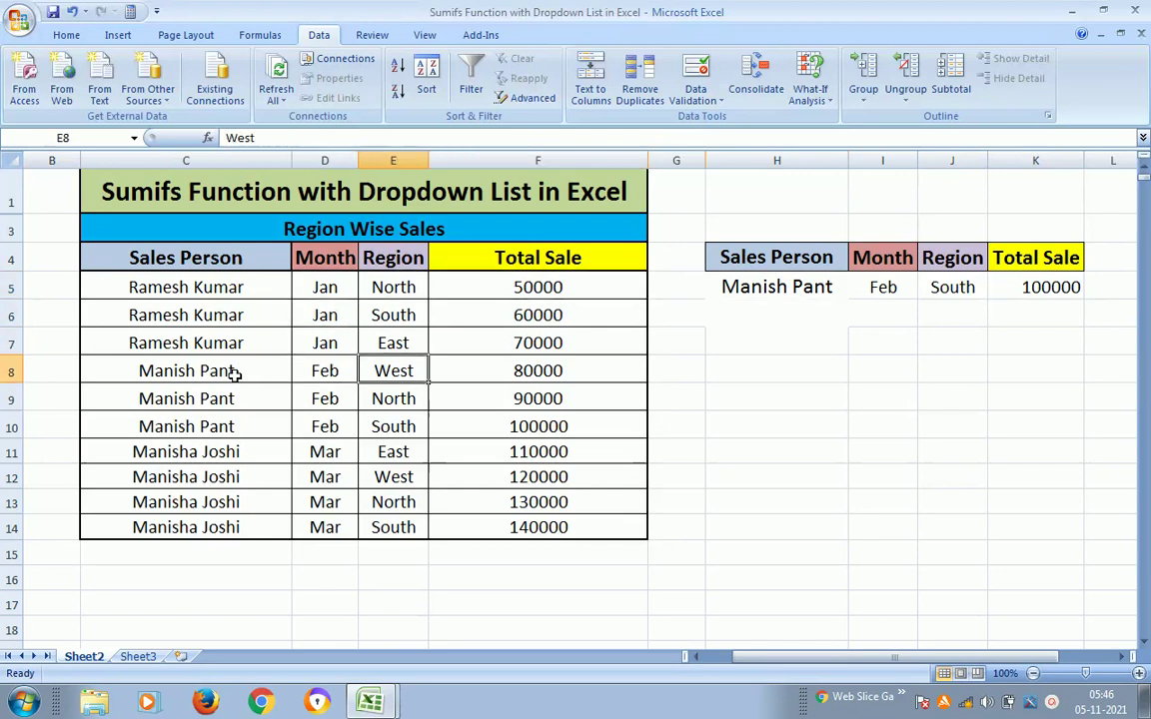
key("Down")
key("Down")
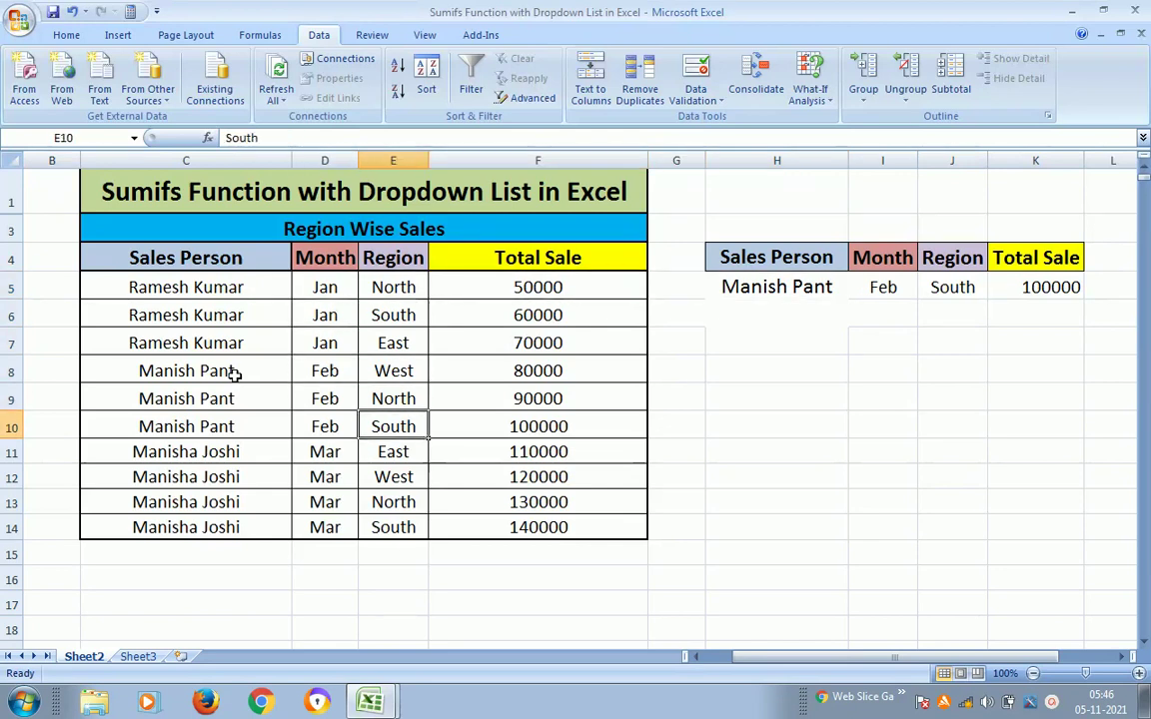
Confirm the Feb South sale of 100000 in F10 matches the Total Sale result
key("Right")
key("Right")
key("Left")
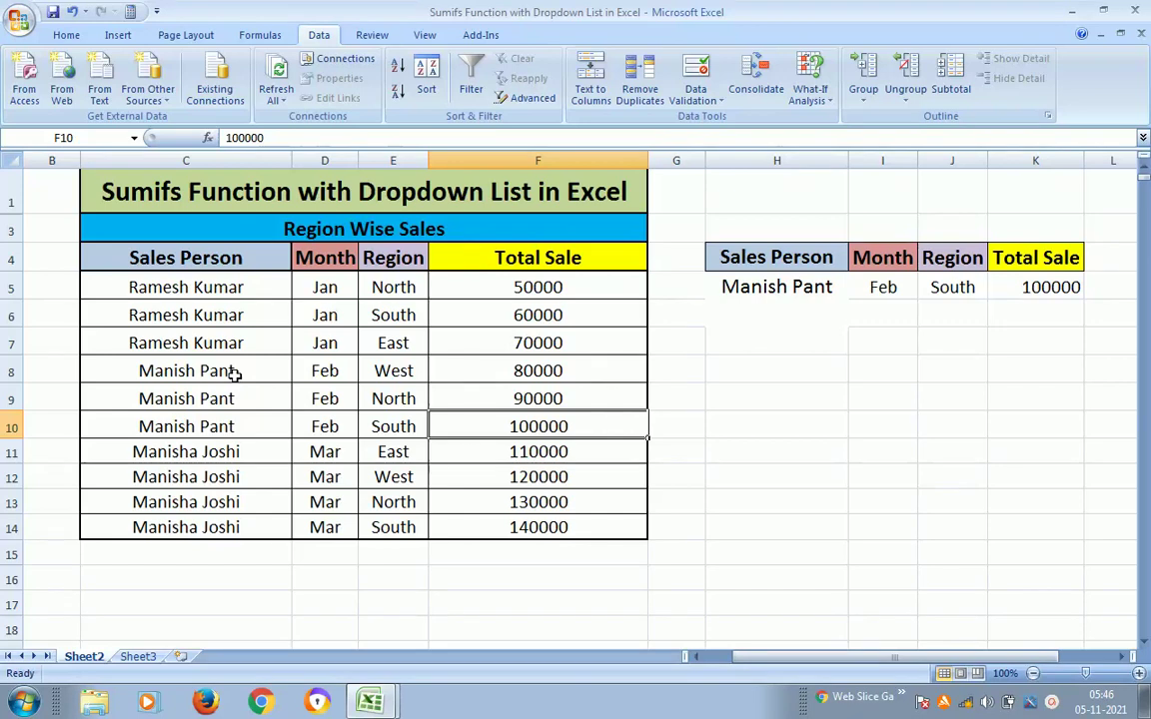
key("Right")
key("Right")
key("Right")
key("Up")
key("Up")
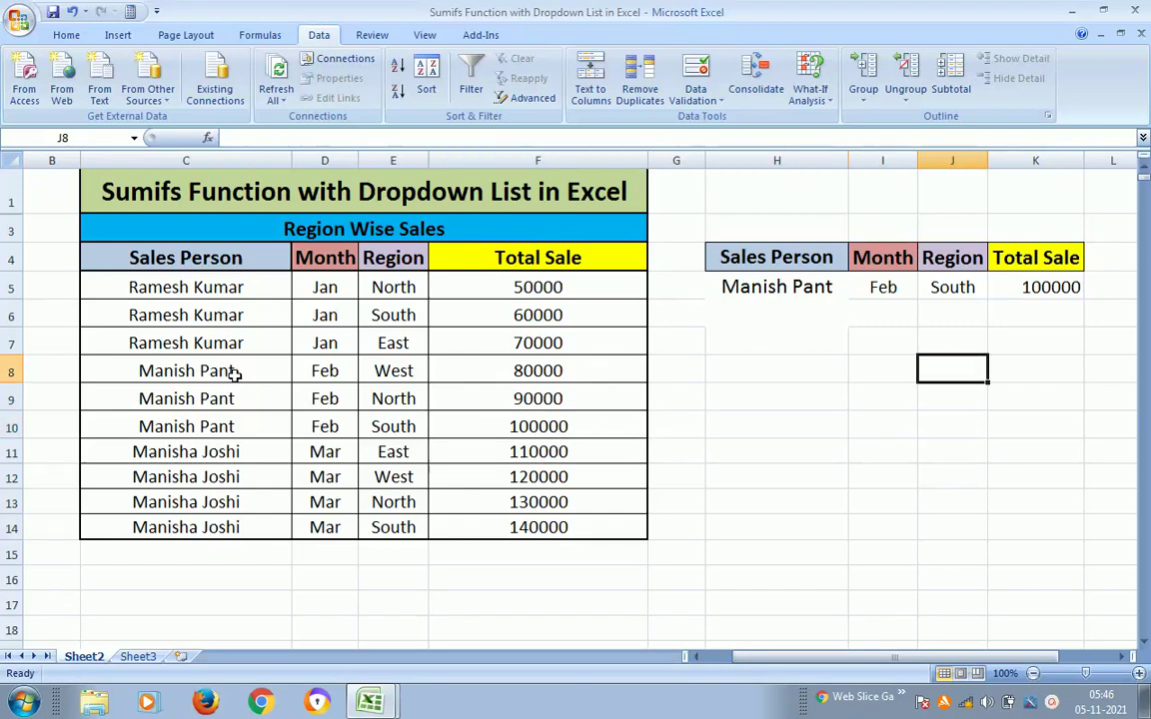
key("Up")
key("Up")
key("Up")
key("Right")
key("Right")
key("Right")
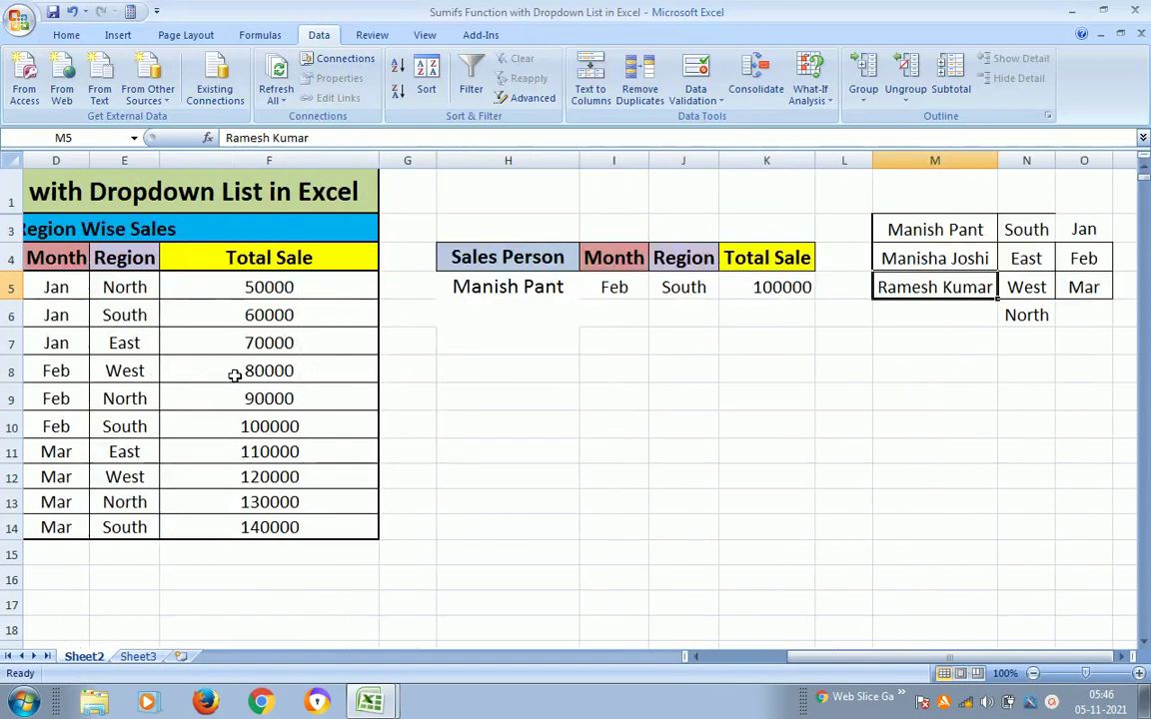
Inspect the word Sumifs in the sheet title, leaving it unchanged
key("Left")
key("Left")
key("Left")
key("Left")
key("Left")
key("Left")
key("Left")
key("Left")
key("Left")
key("Left")
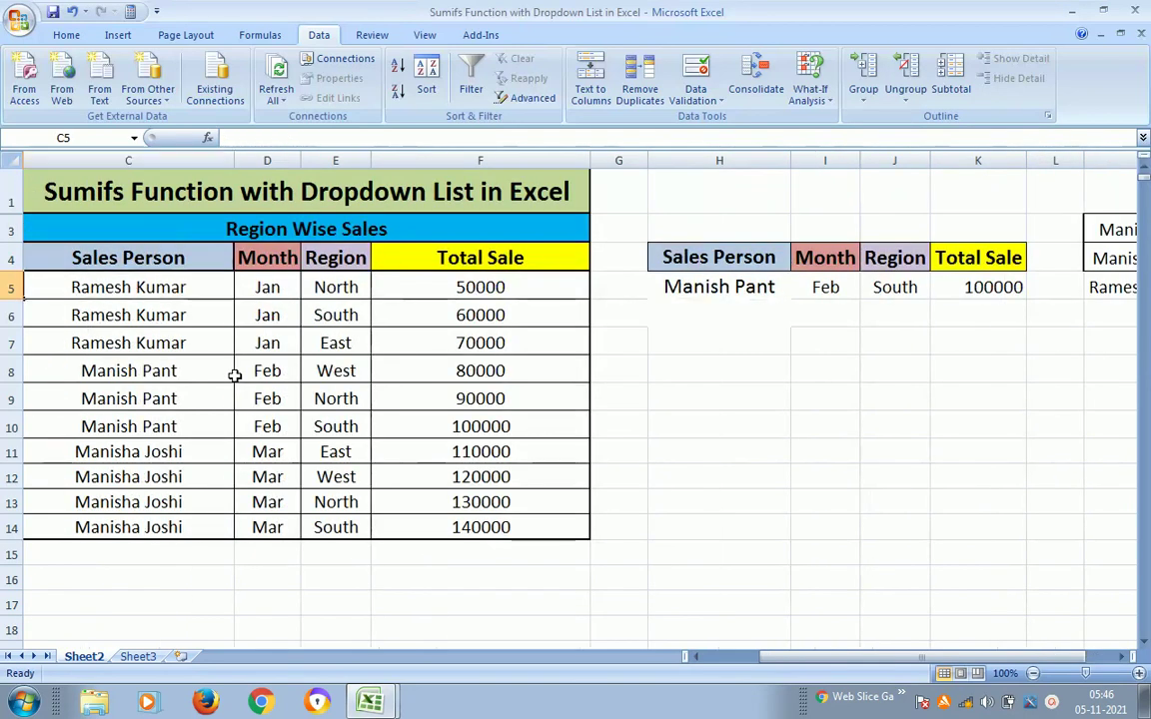
key("Left")
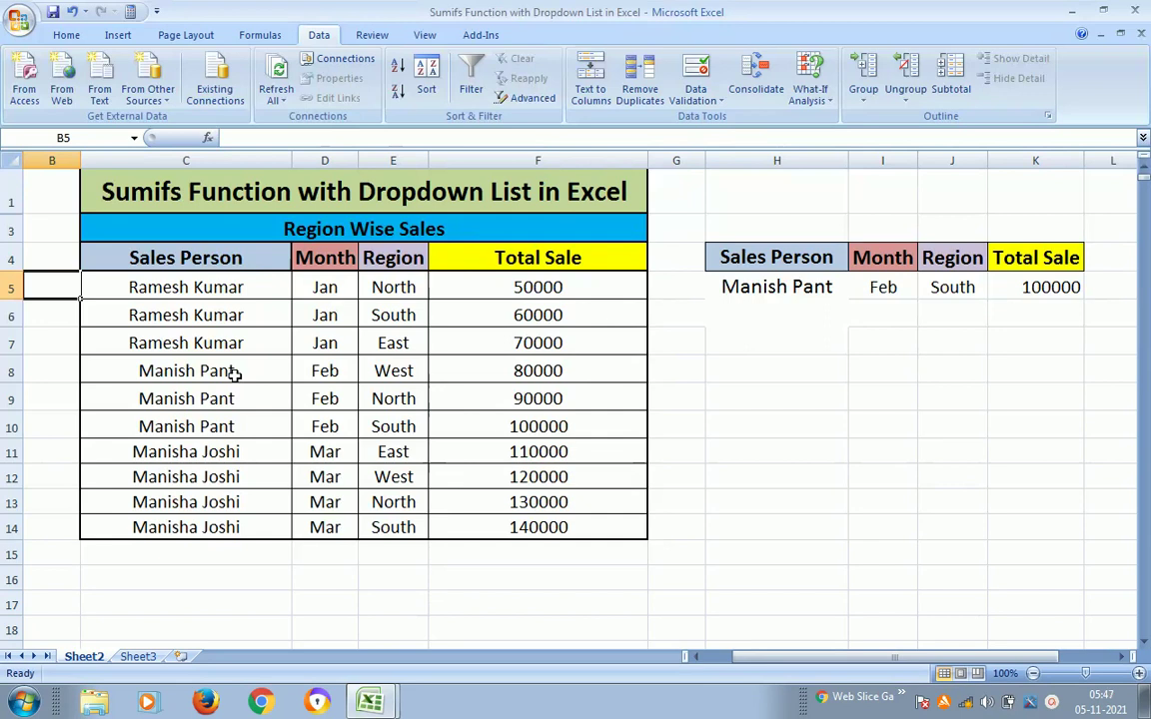
key("Up")
key("Up")
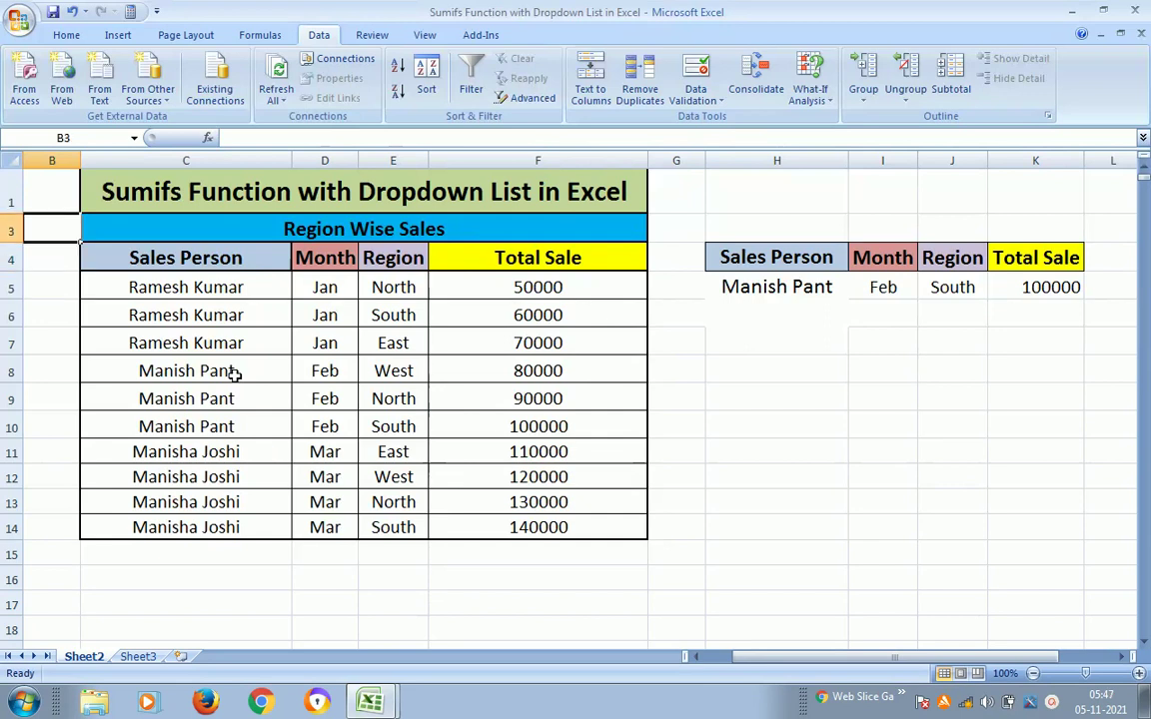
key("Up")
key("Right")
key("F2")
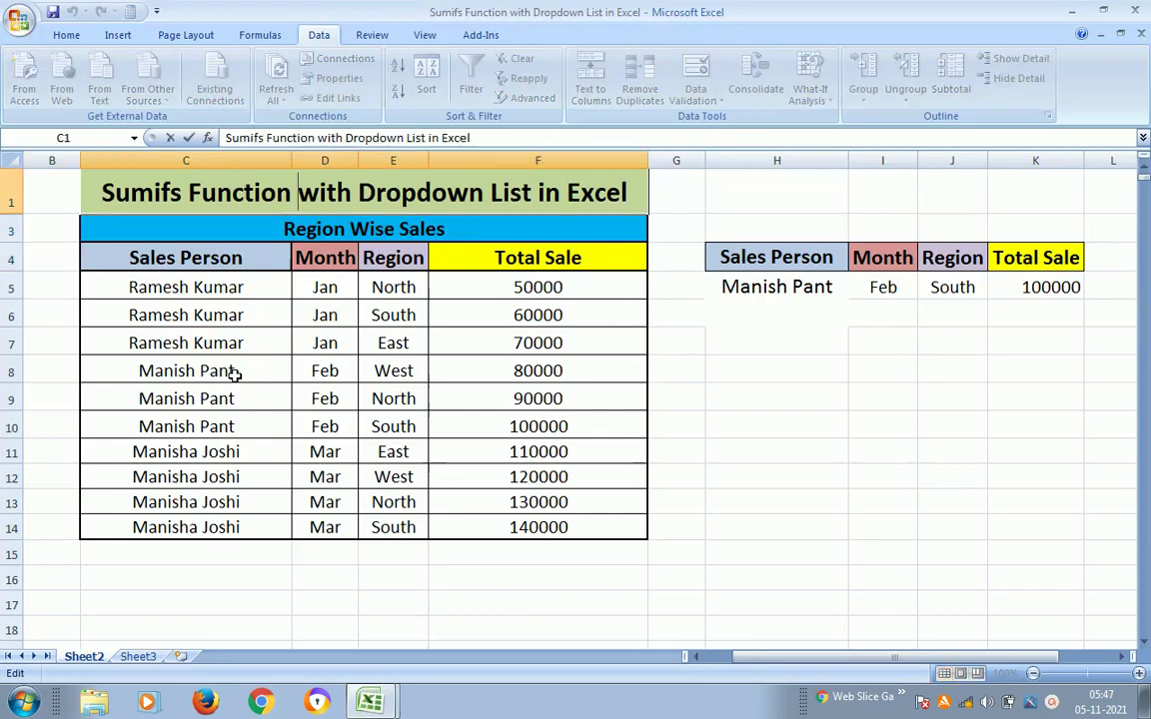
key("ctrl+Left")
key("shift+Home")
key("Escape")
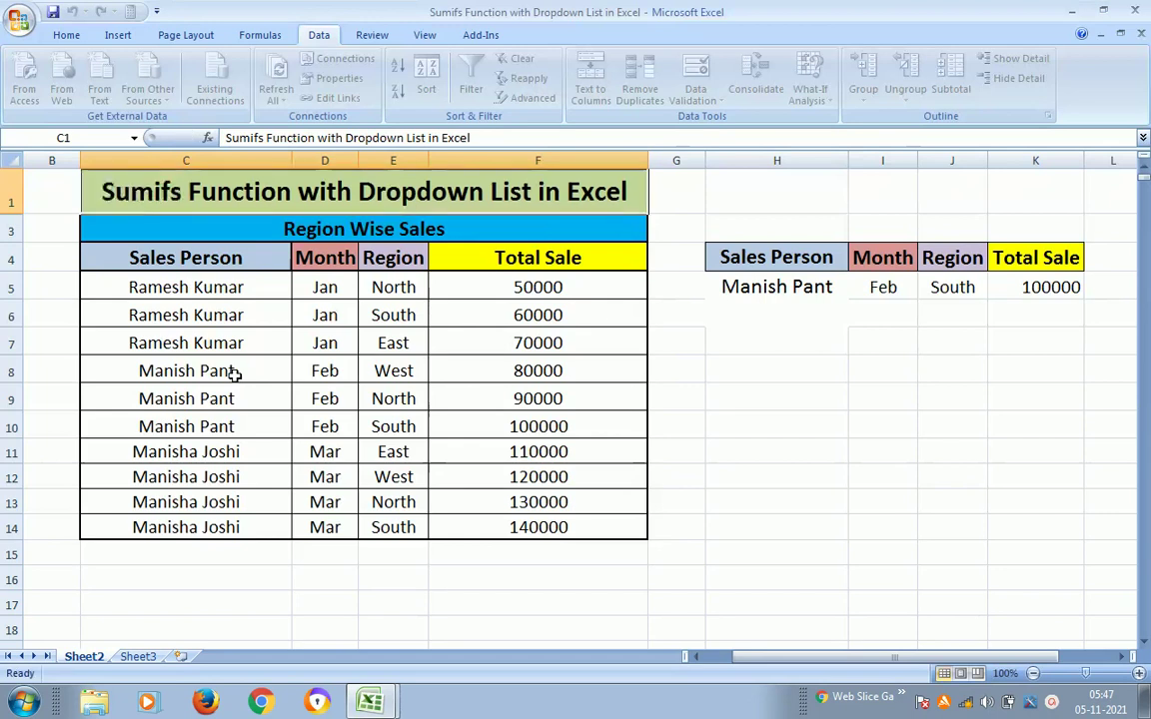
Delete the existing SUMIFS formula from the Total Sale cell K5
key("Down")
key("Down")
key("Down")
key("Right")
key("Right")
key("Right")
key("Right")
key("Right")
key("Right")
key("Right")
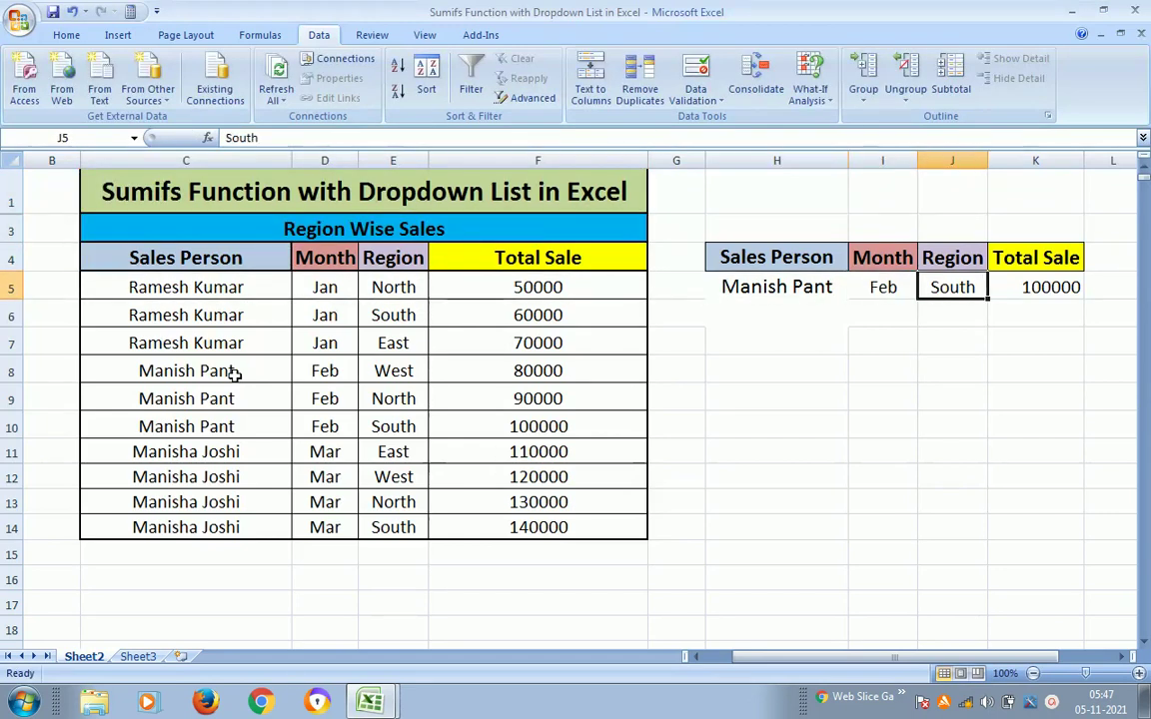
key("Right")
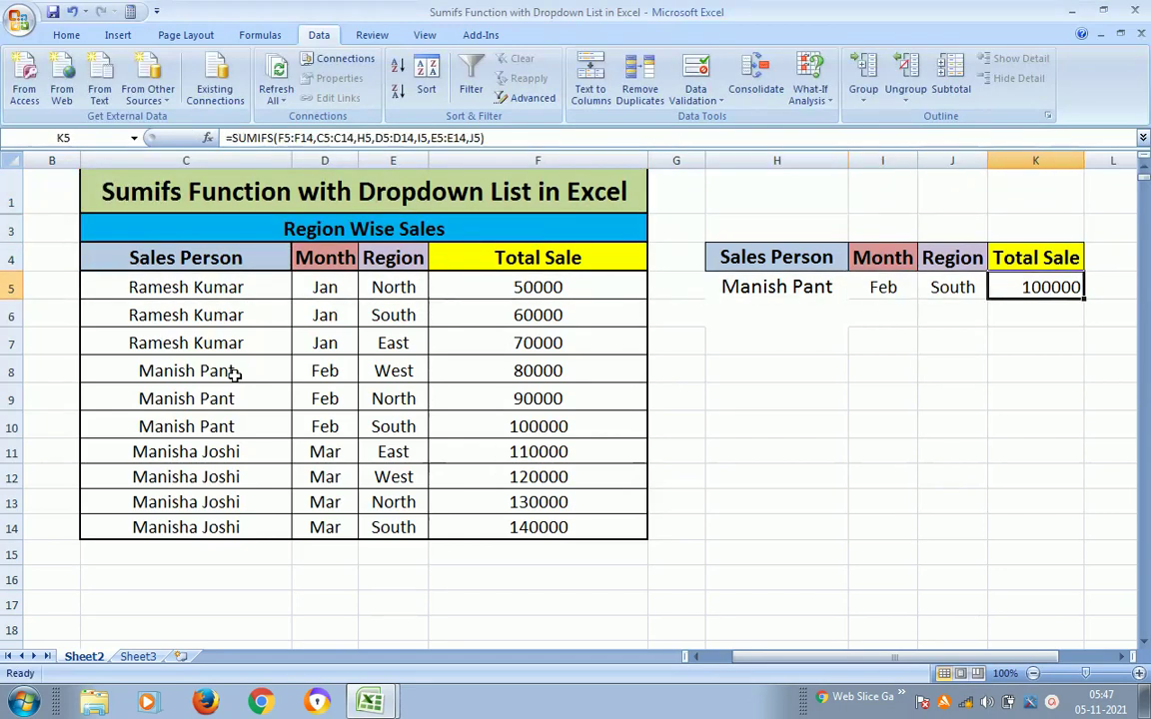
key("Delete")
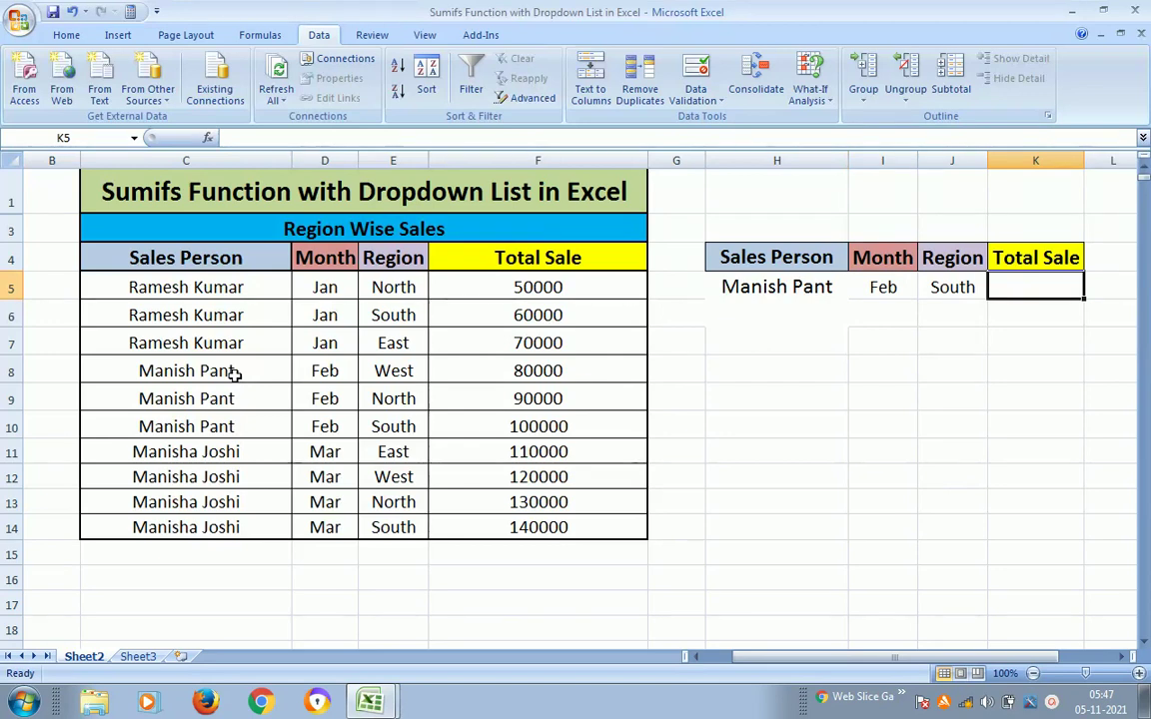
Start a =SUMIFS formula in K5 with sum range F5:F14
type("=Sumifs")
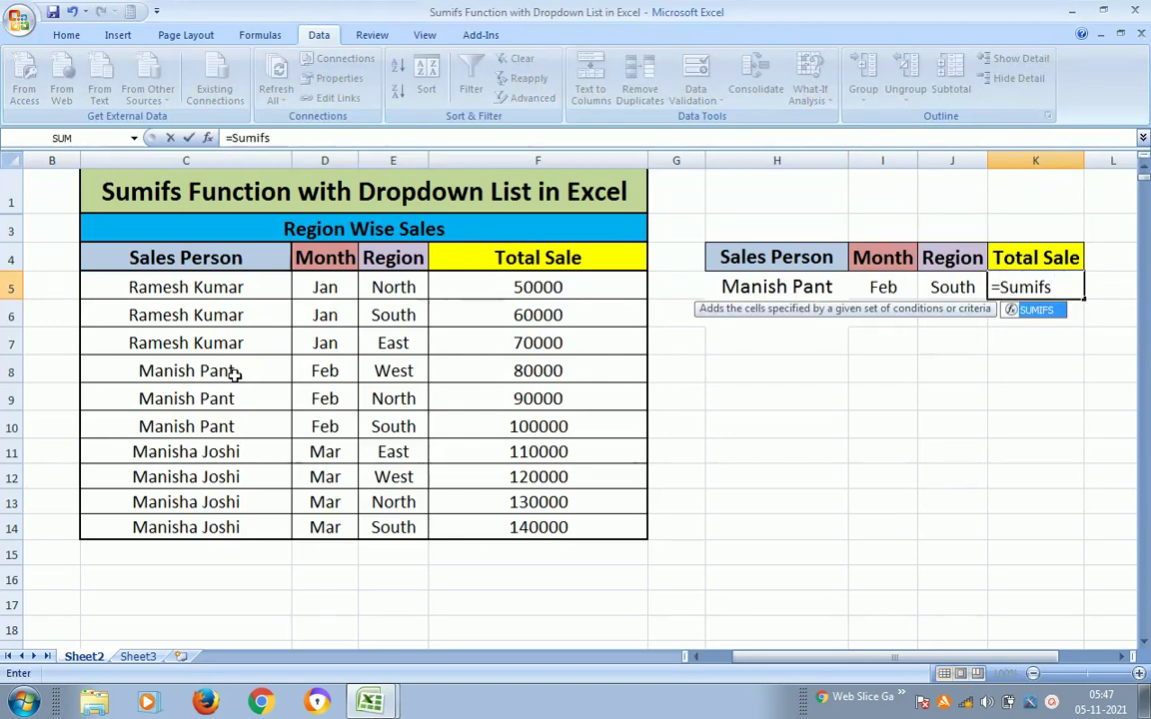
key("Tab")
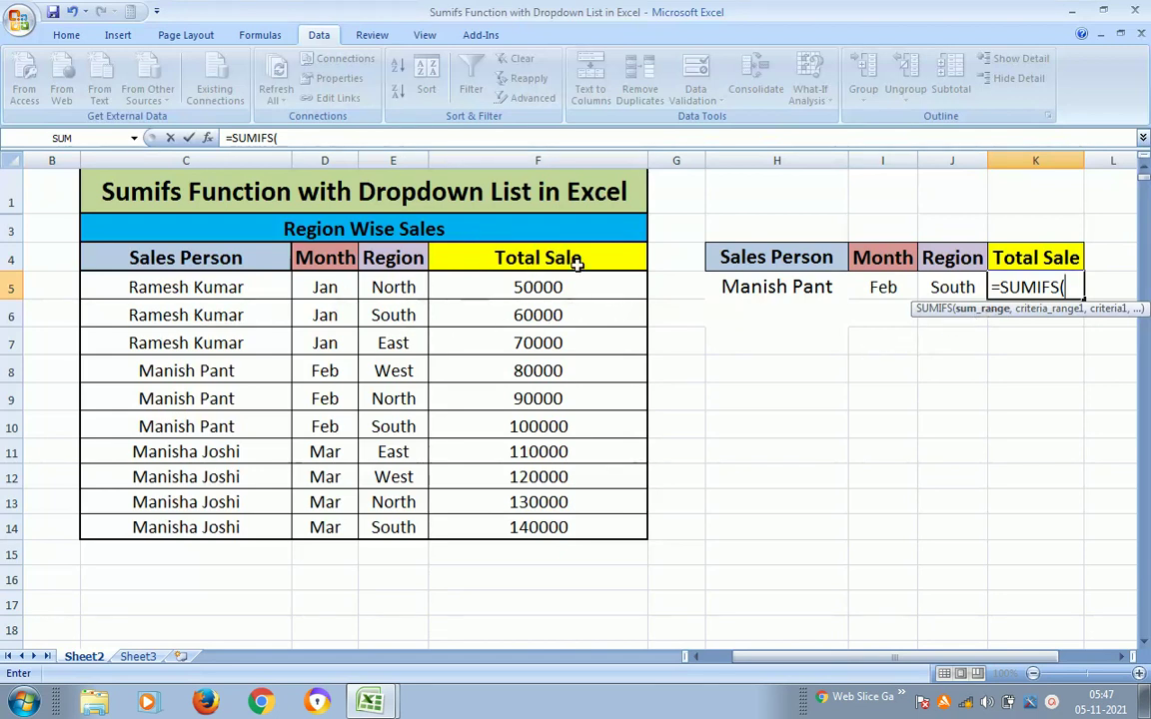
left_click(550, 288)
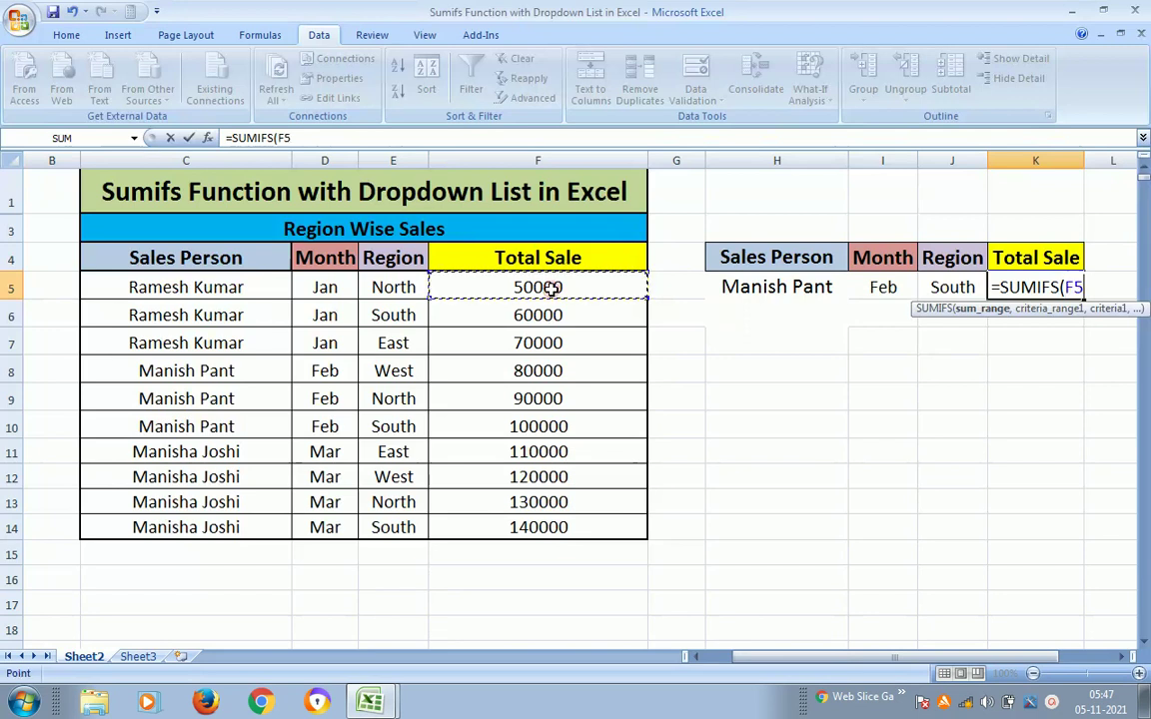
key("ctrl+shift+Down")
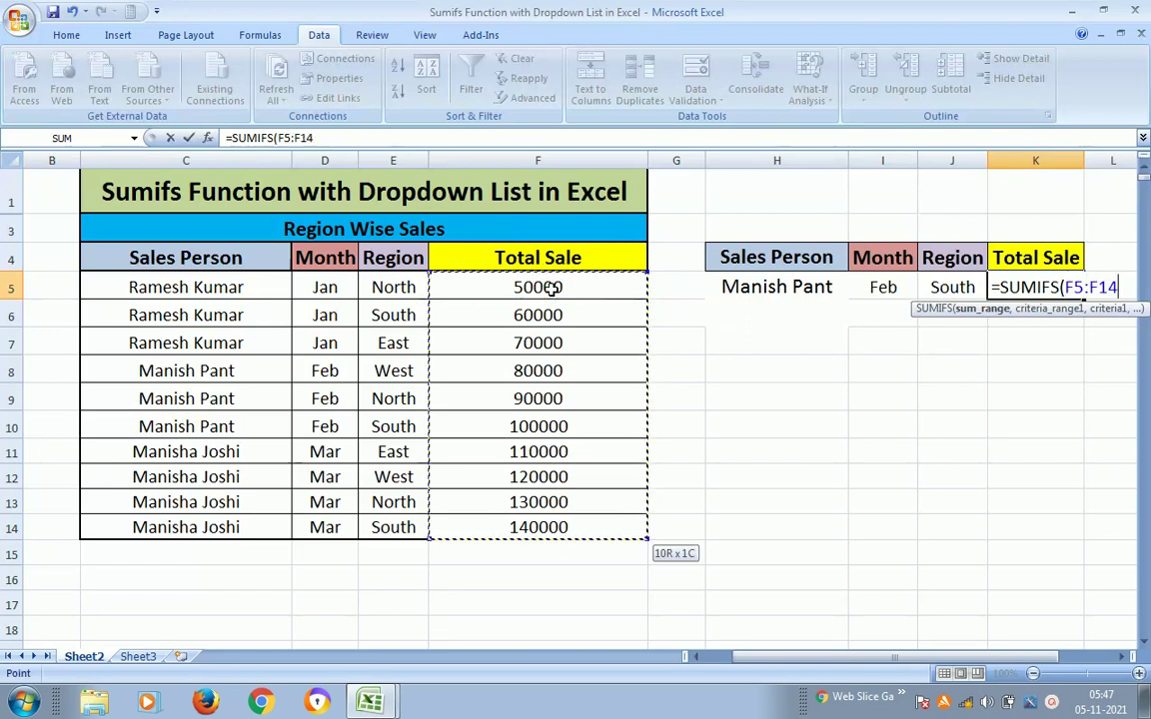
type(",")
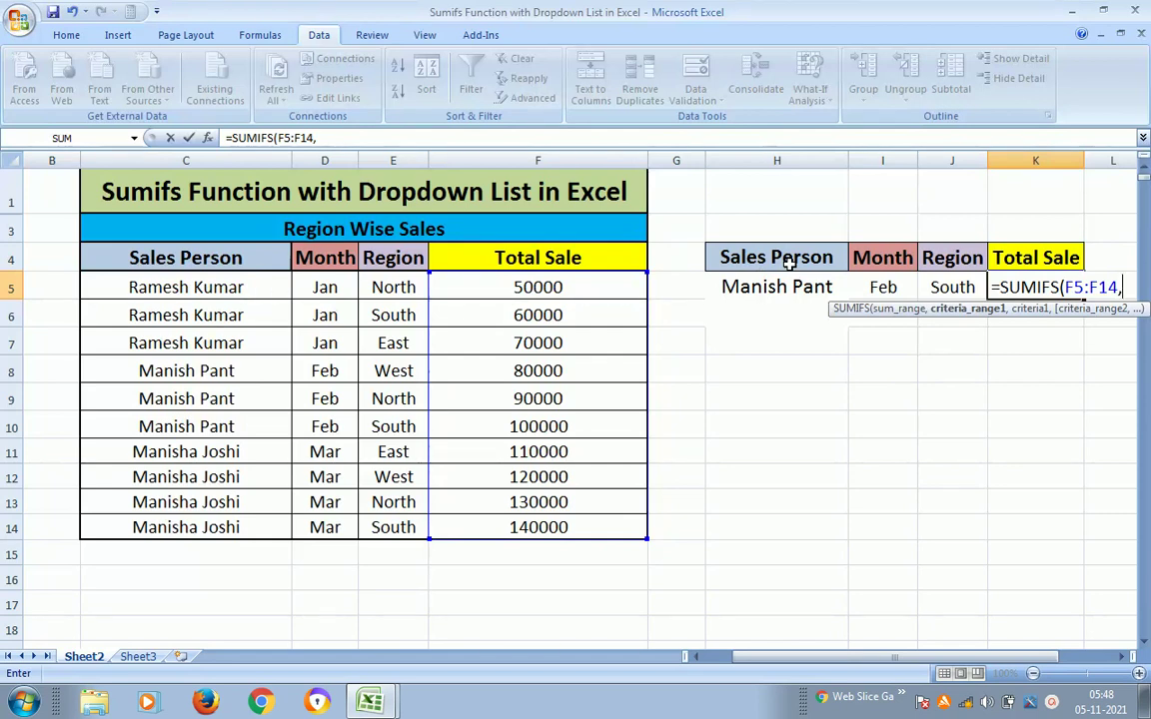
Add the Sales Person (C5:C14, H5) and Month (D5:D14, I5) criteria pairs to SUMIFS
left_click(168, 289)
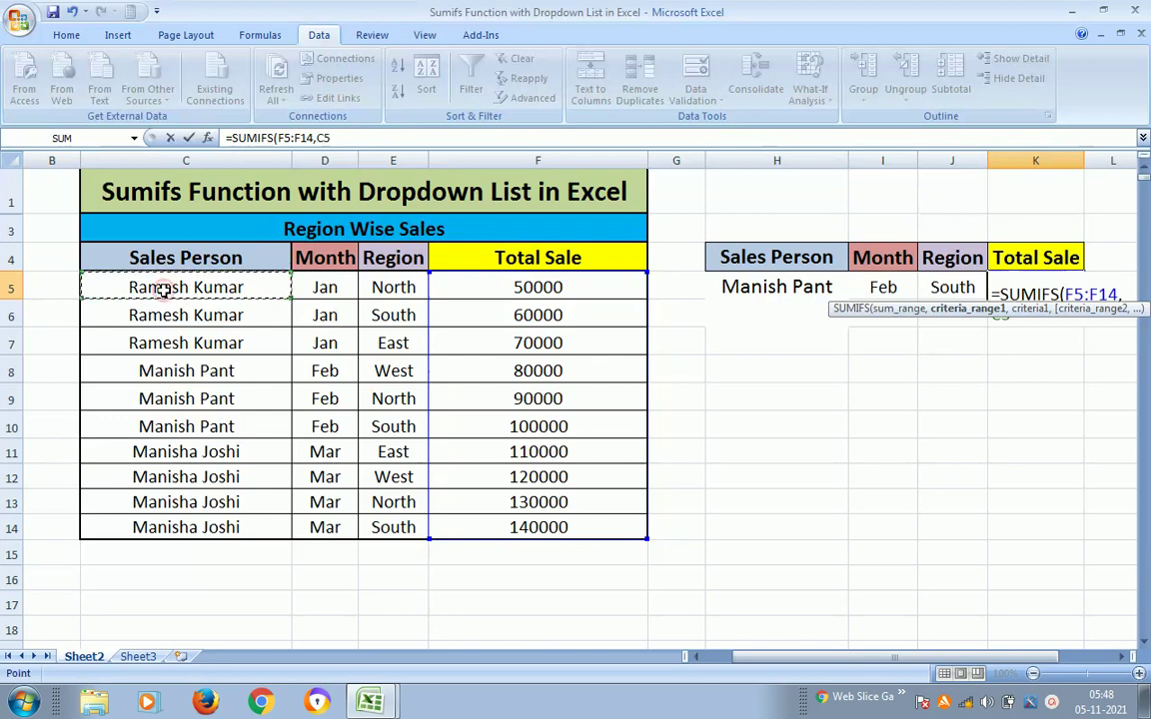
key("ctrl+shift+Down")
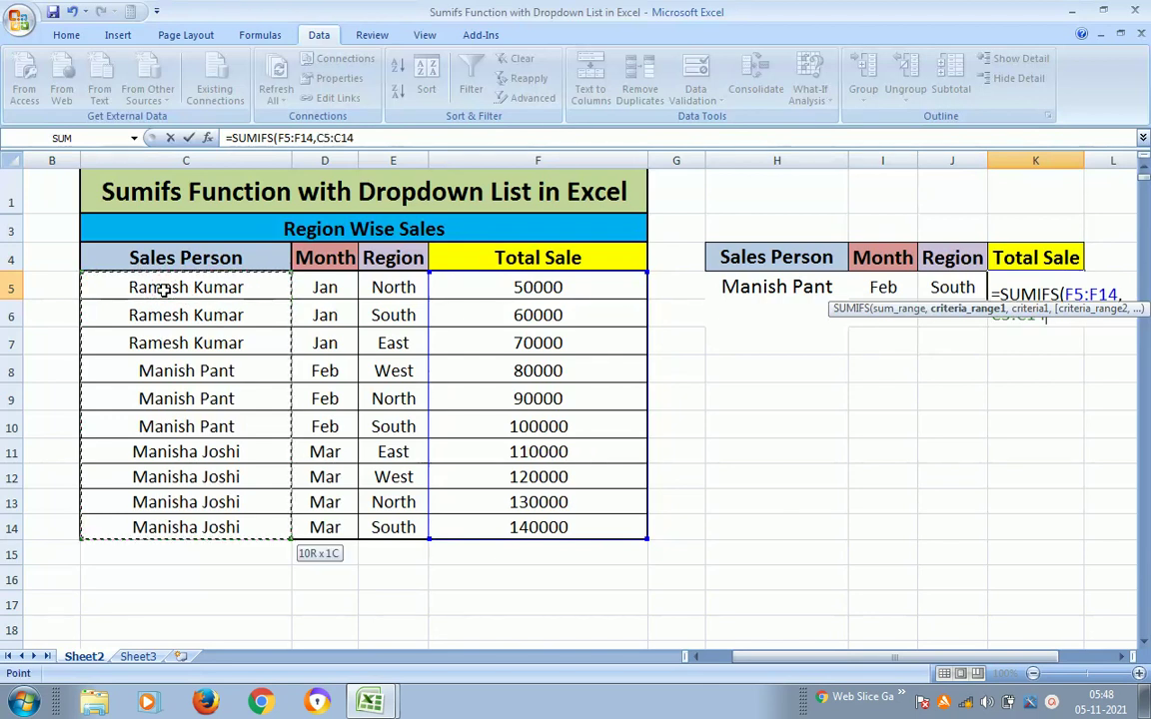
type(",")
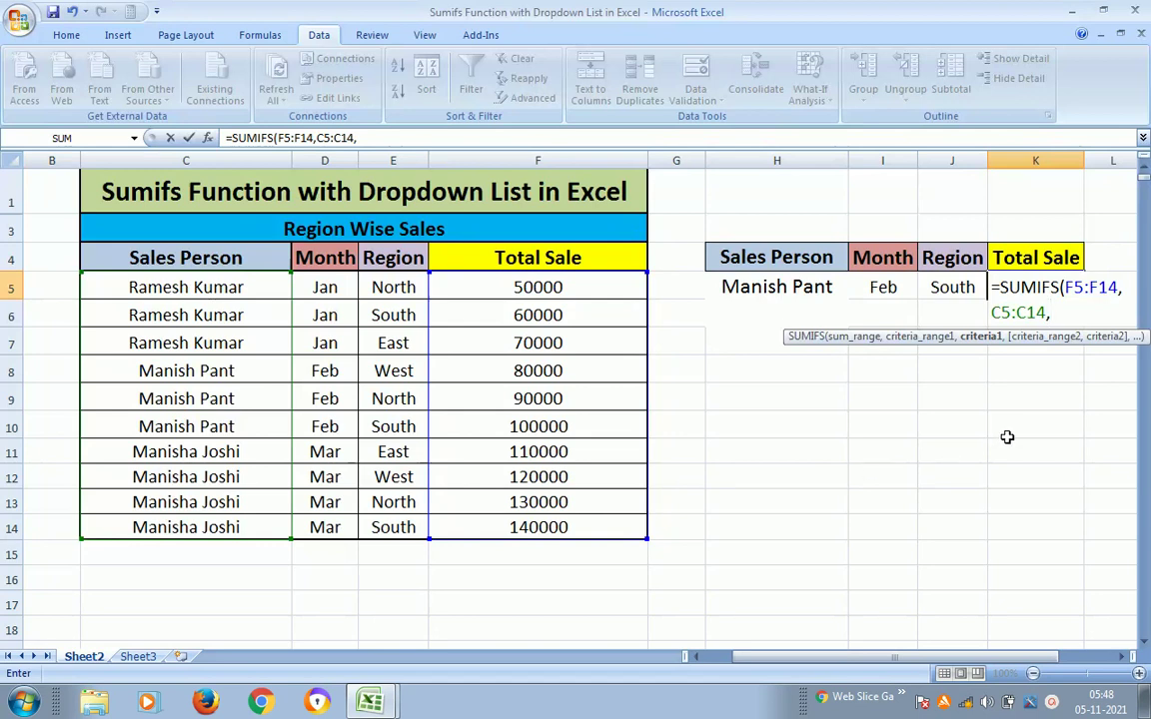
left_click(749, 287)
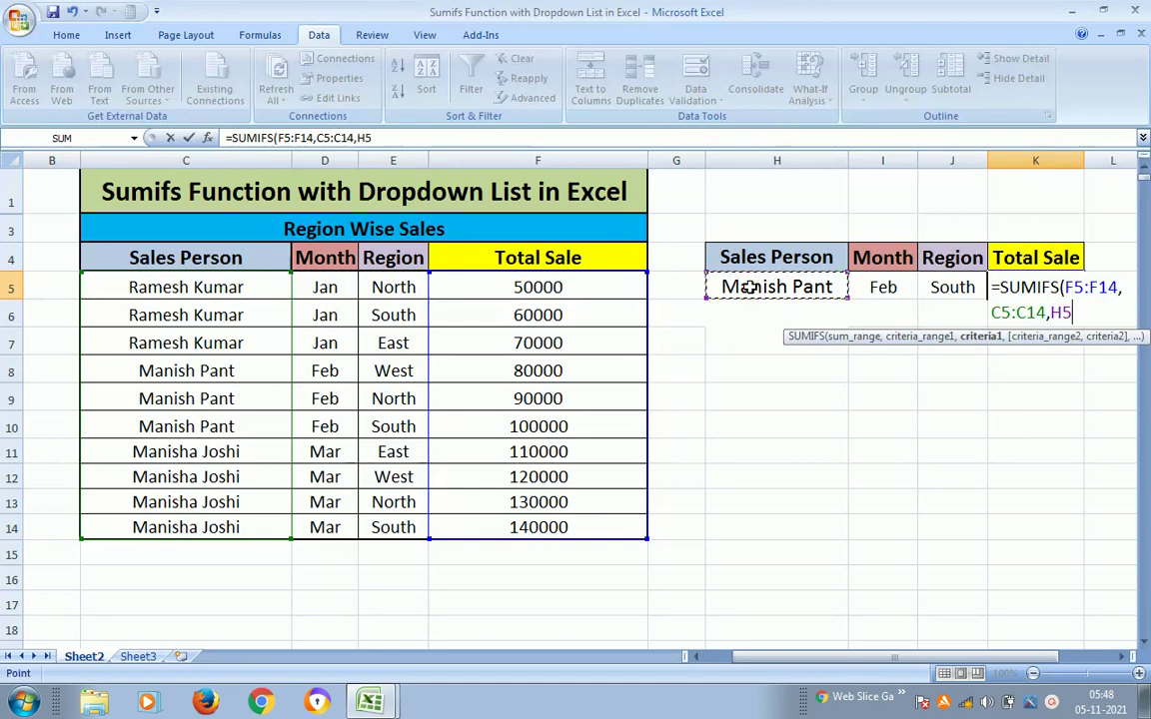
type(",")
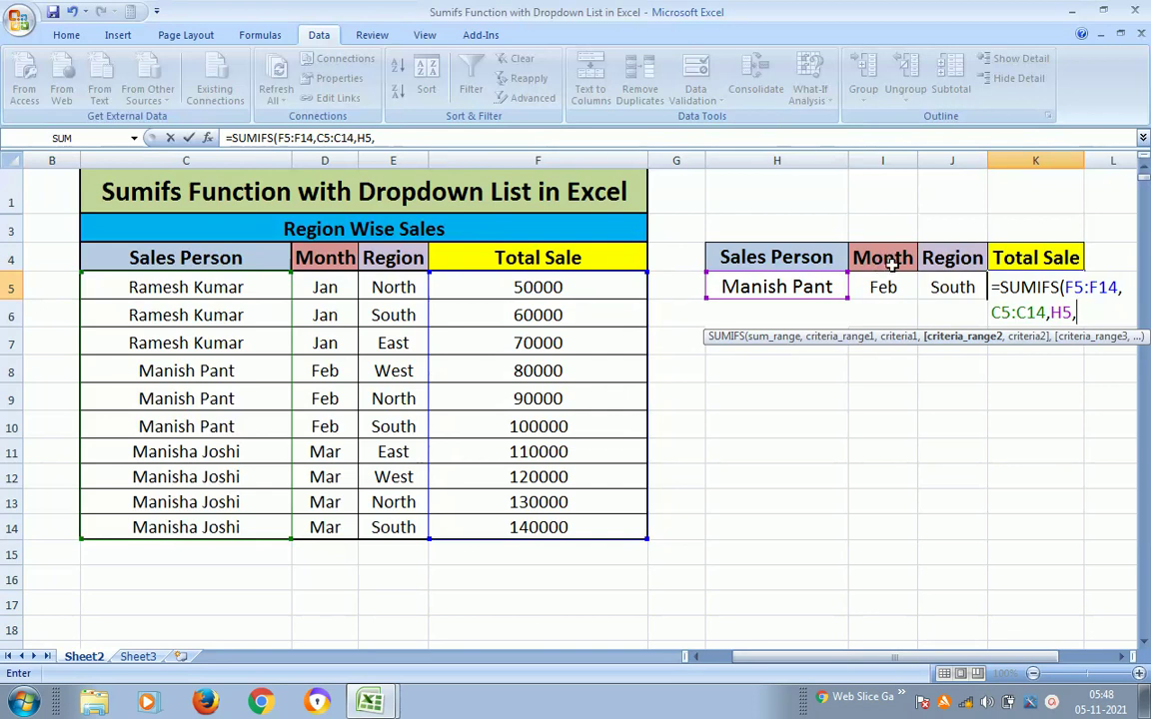
left_click(338, 286)
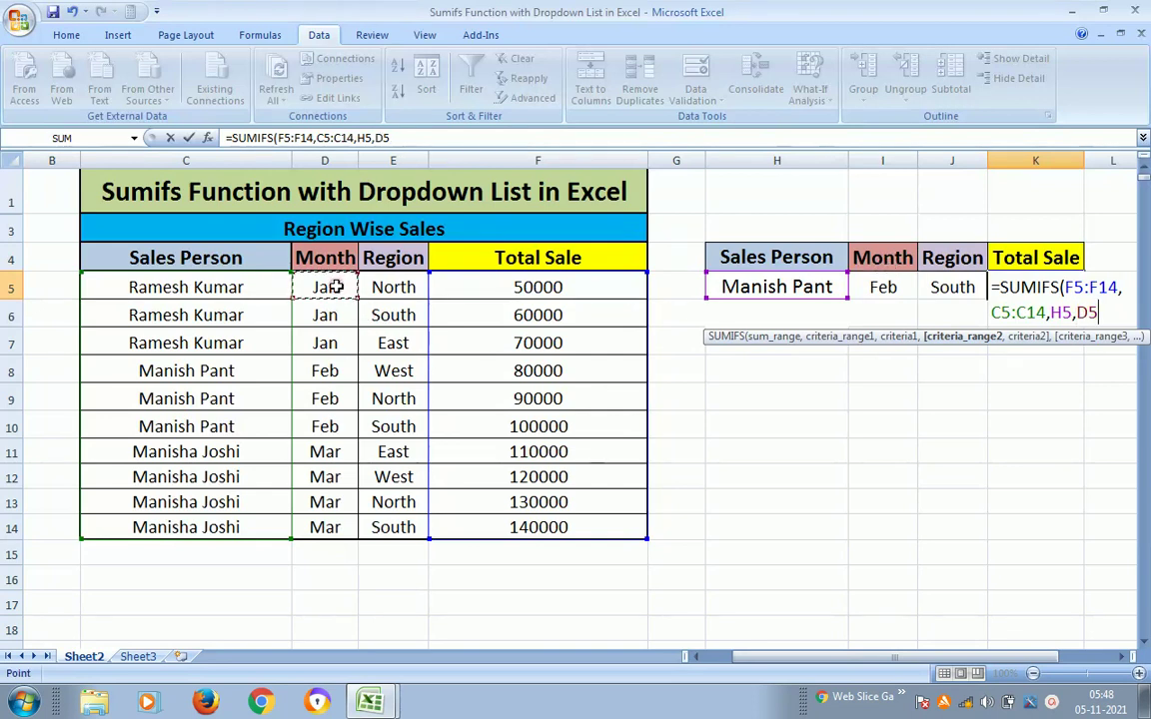
key("ctrl+shift+Down")
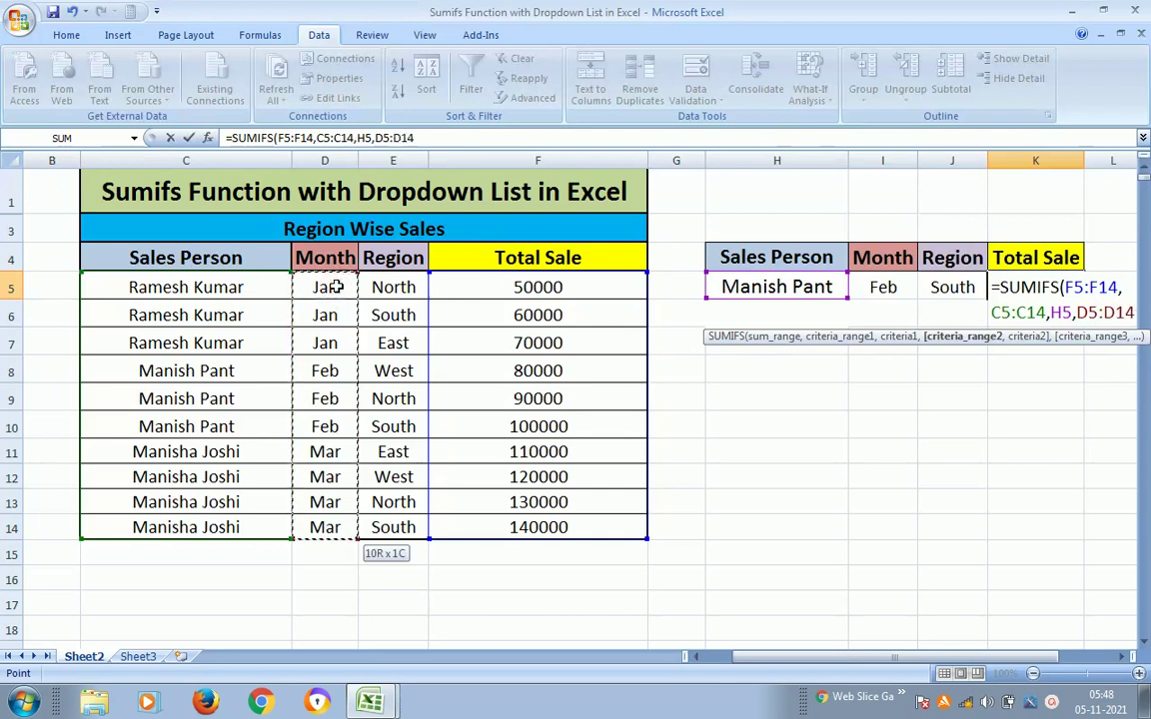
type(",")
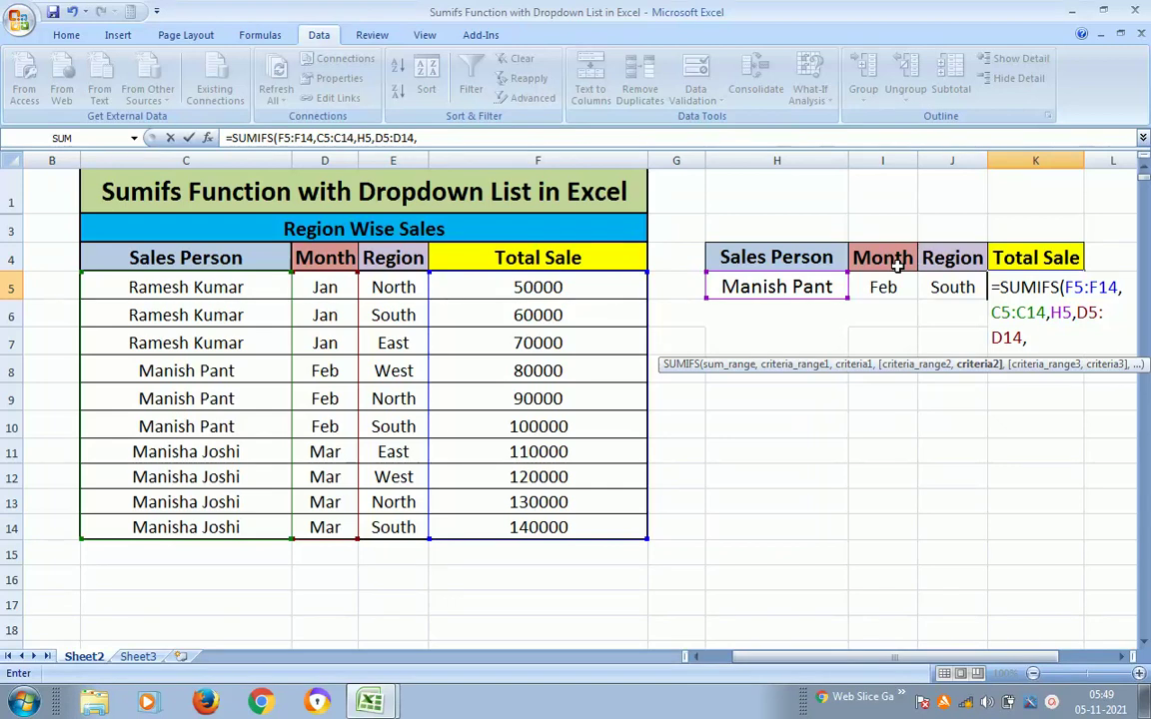
left_click(884, 288)
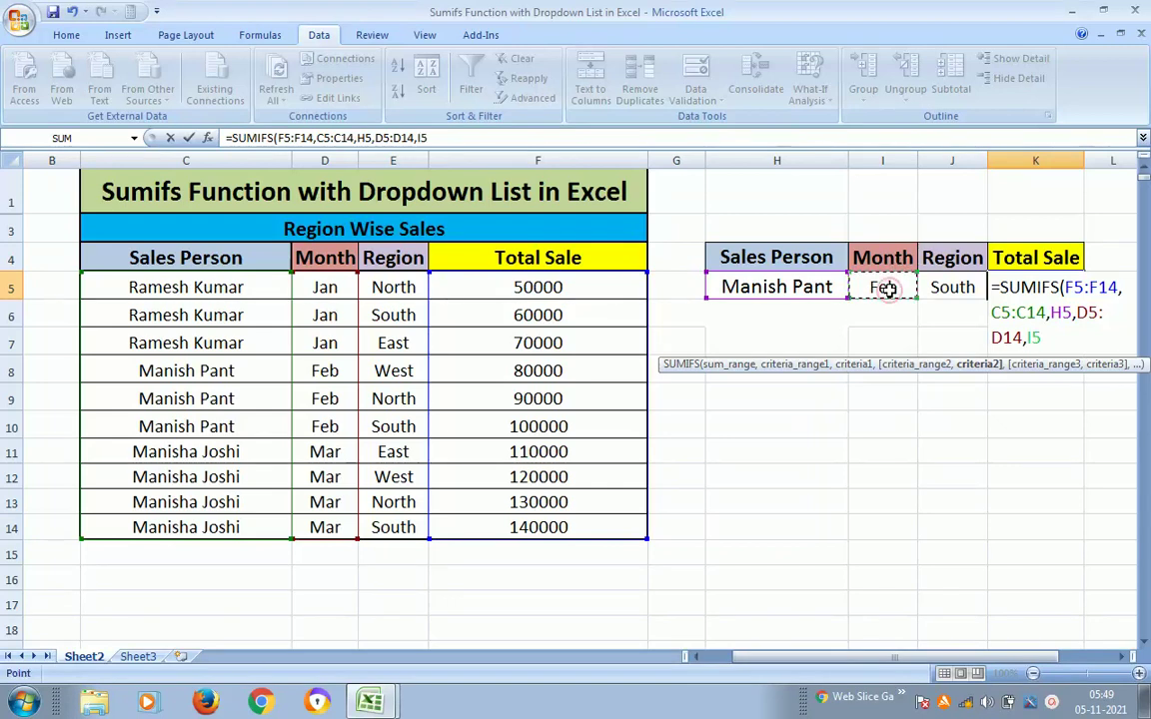
type(",")
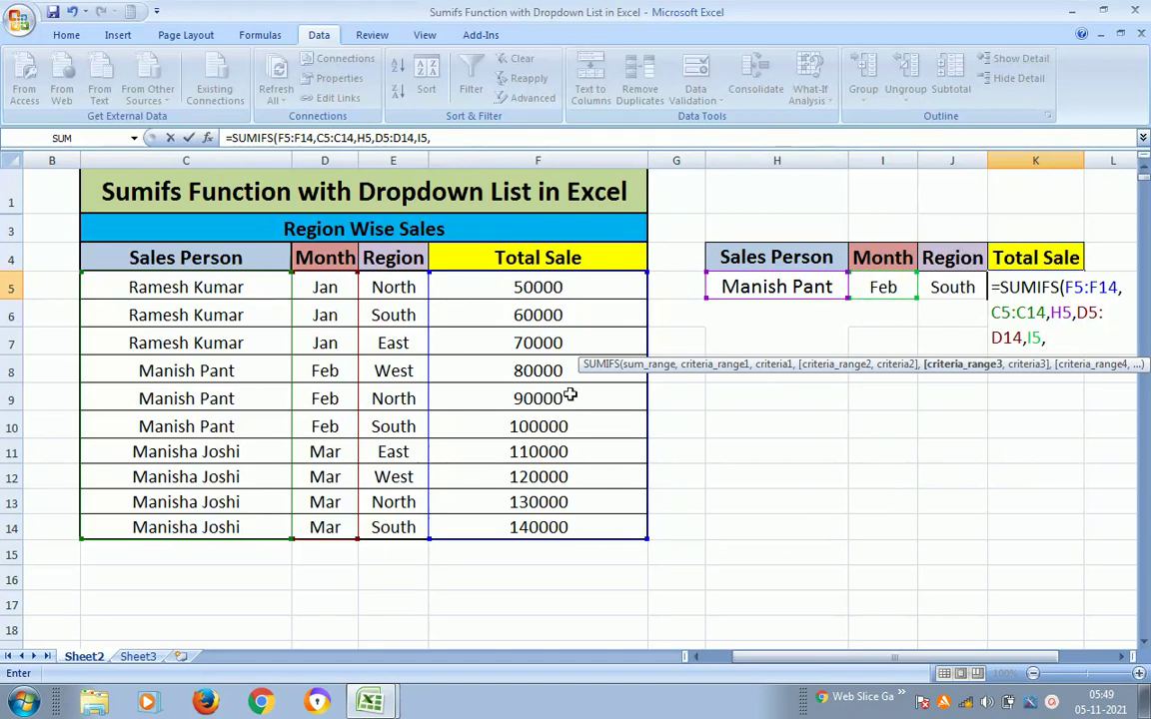
Add the Region criteria E5:E14 and J5, then close and commit the formula
left_click(395, 288)
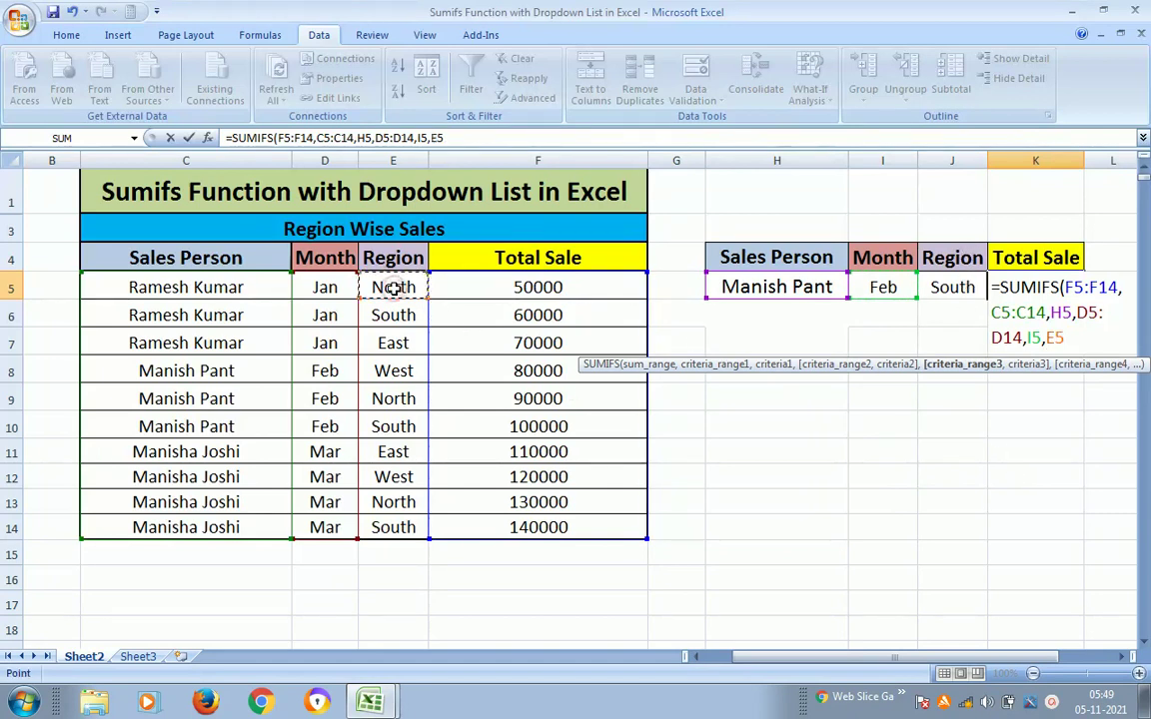
key("ctrl+shift+Down")
type(",")
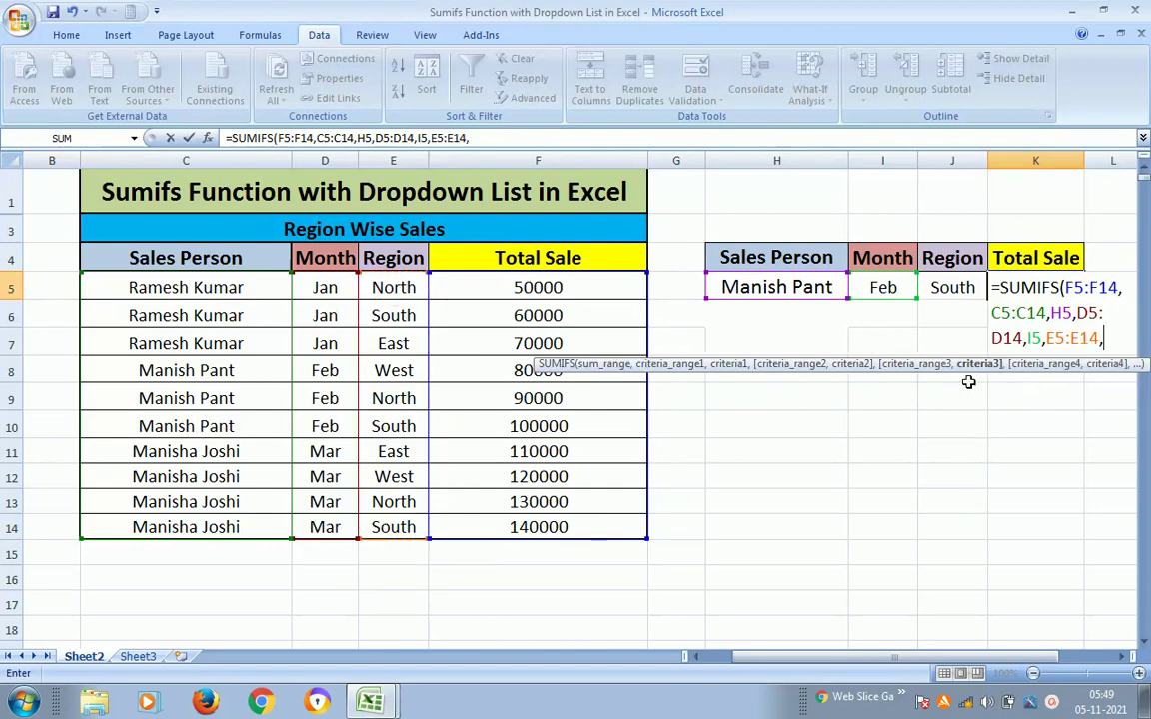
left_click(952, 287)
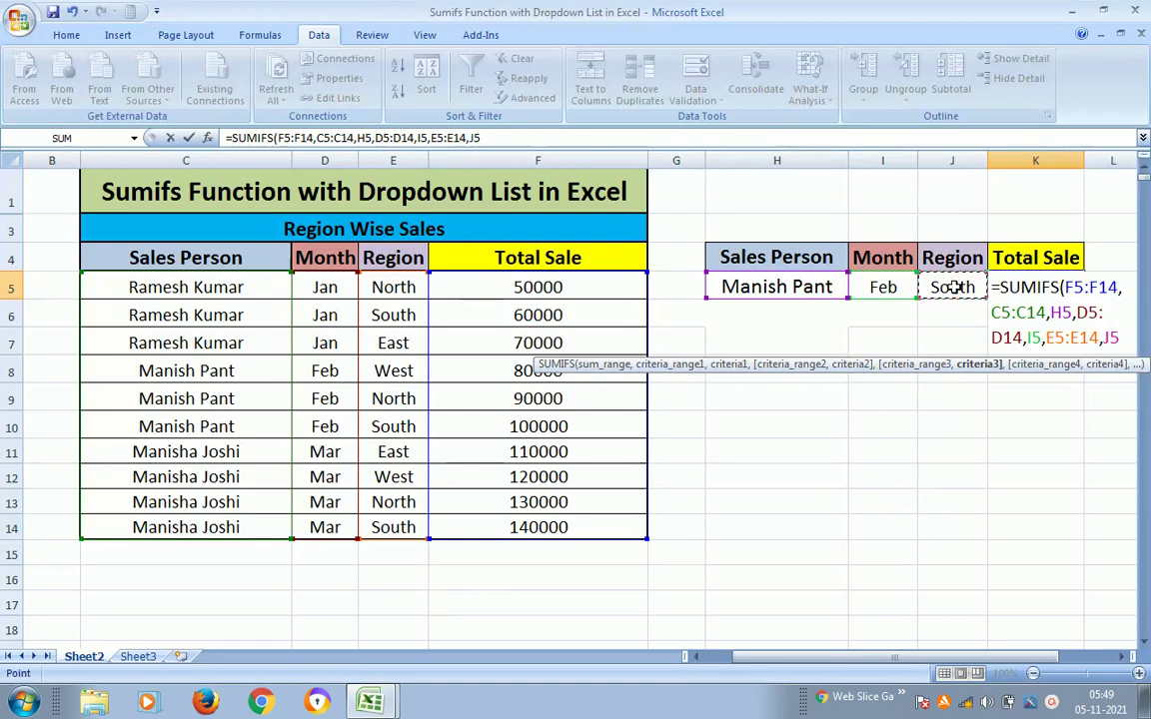
type(")")
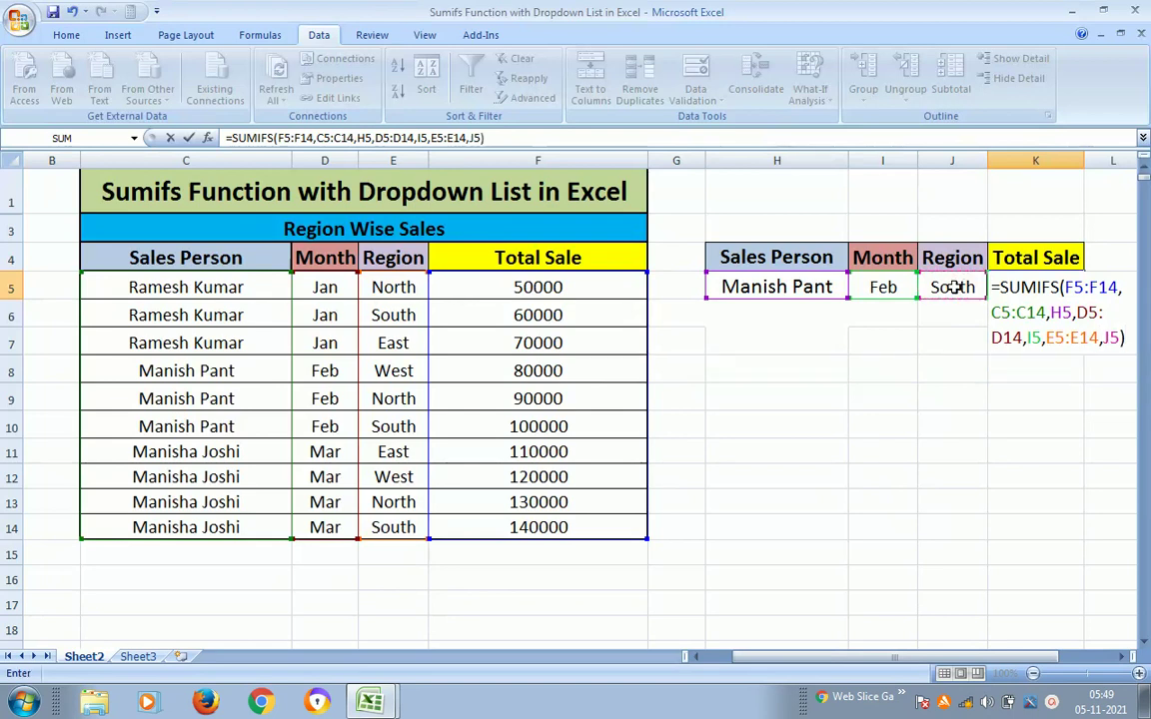
key("Return")
key("Up")
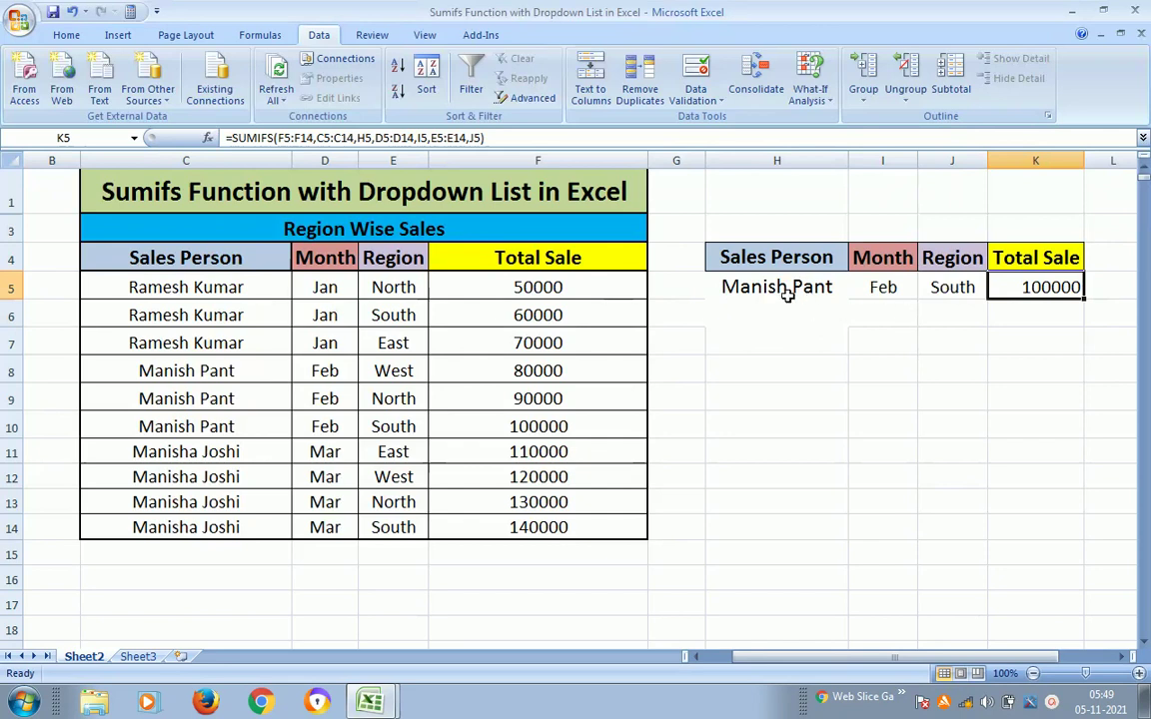
left_click(778, 292)
key("Right")
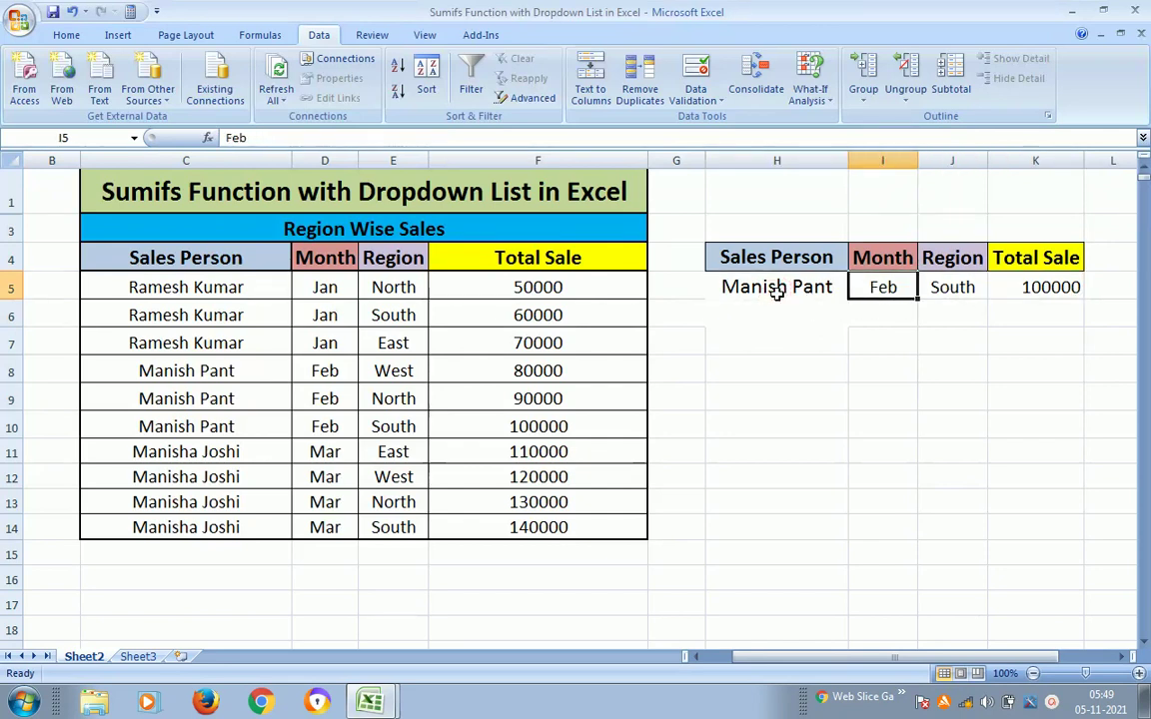
key("Left")
key("Right")
key("Right")
key("Right")
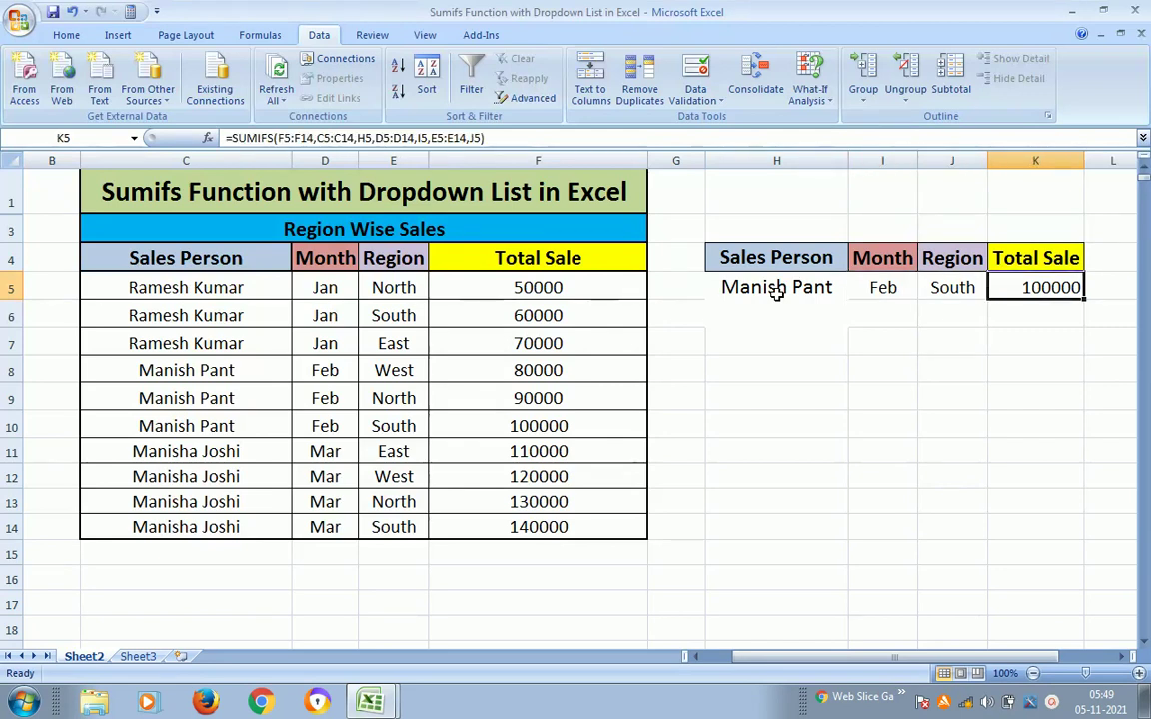
key("Left")
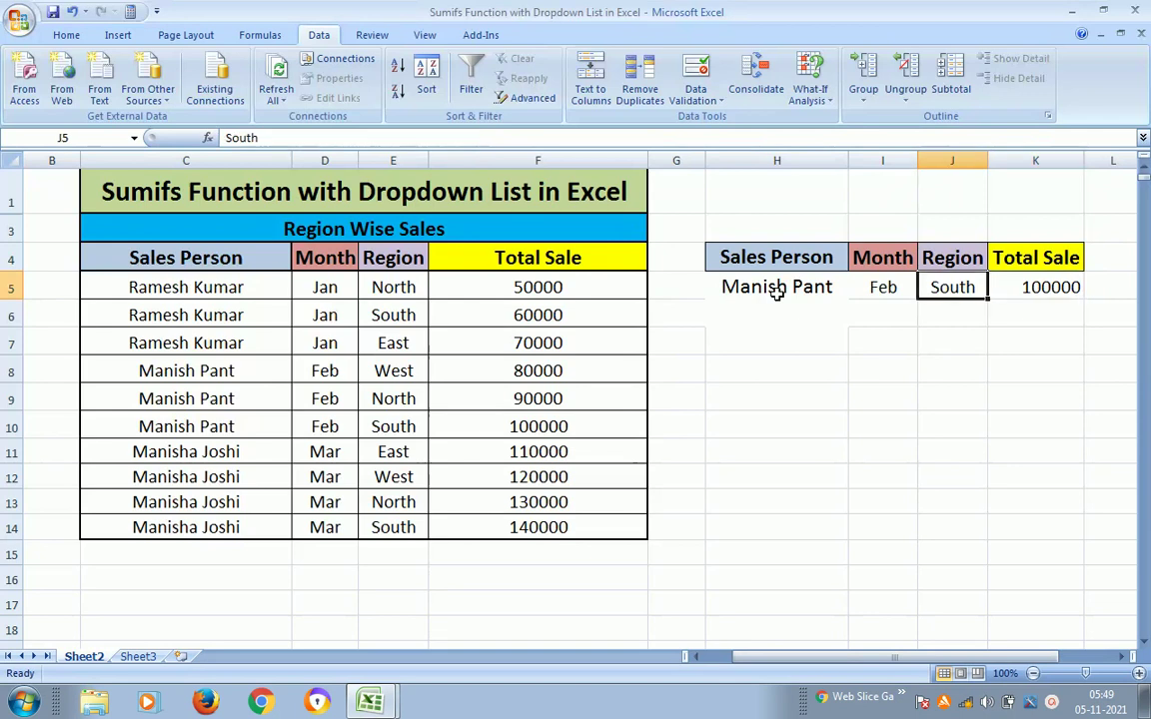
key("Left")
key("Left")
key("Left")
key("Left")
key("Left")
key("Left")
key("Left")
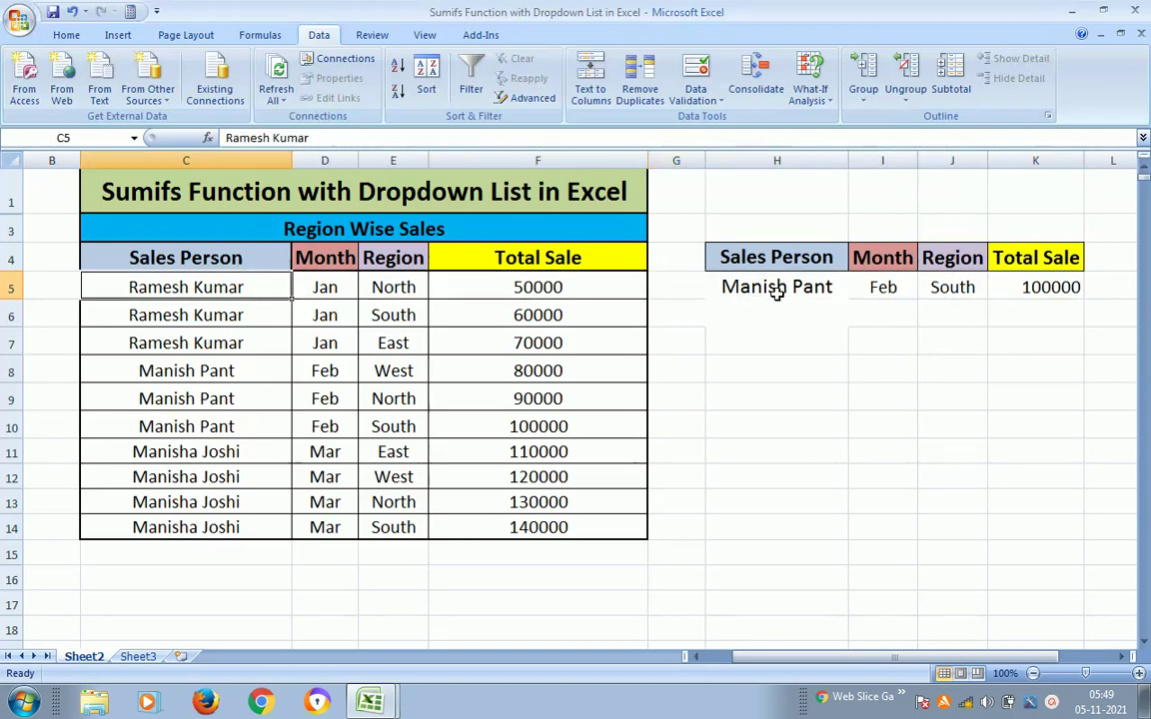
key("F2")
key("ctrl+shift+Left")
key("Left")
key("Left")
key("Left")
key("Left")
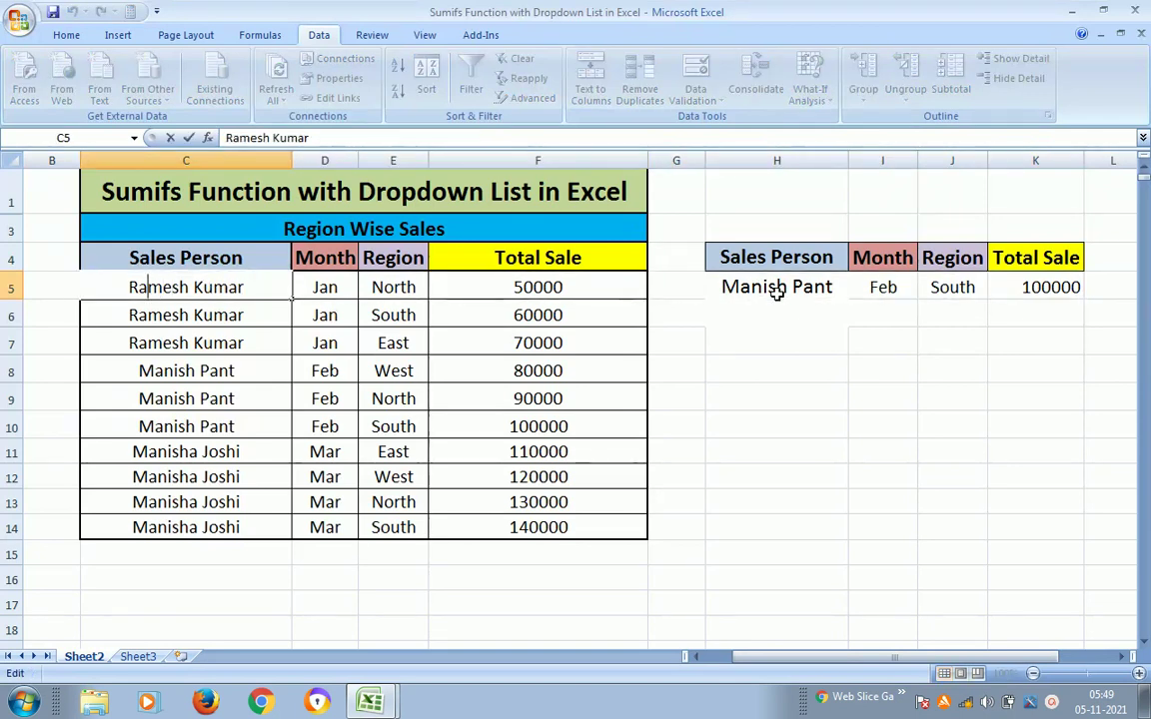
key("shift+End")
key("Escape")
key("Right")
key("Right")
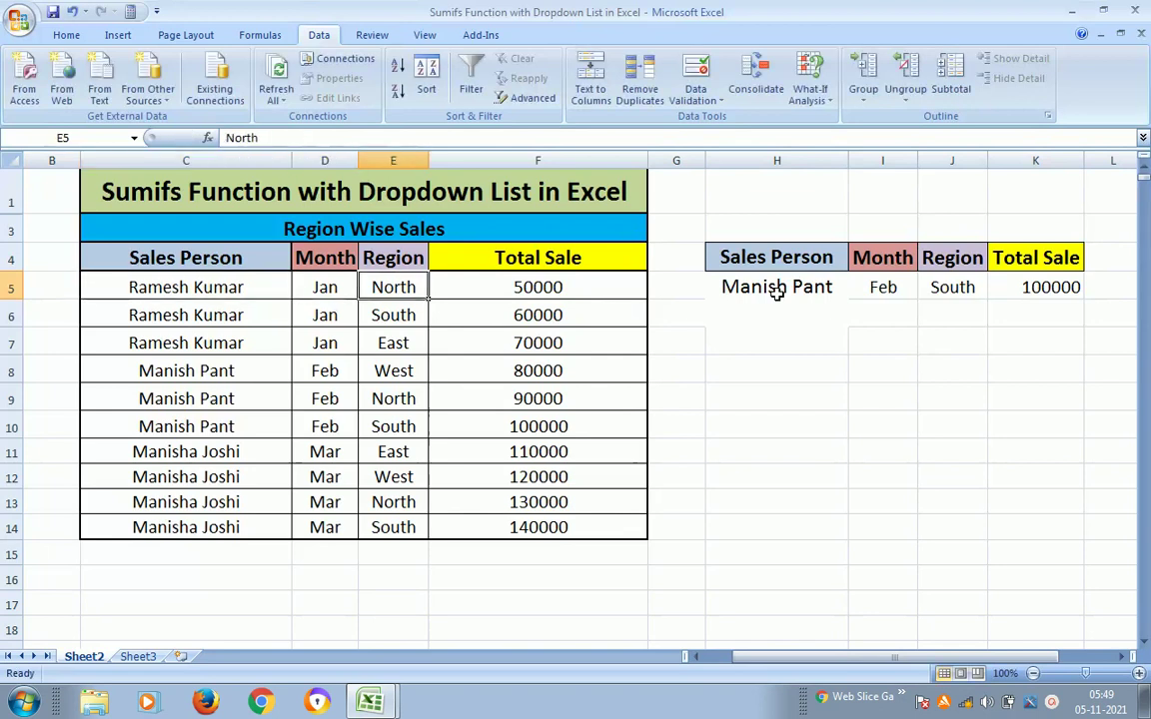
key("Right")
key("Right")
key("Right")
key("F2")
key("shift+Home")
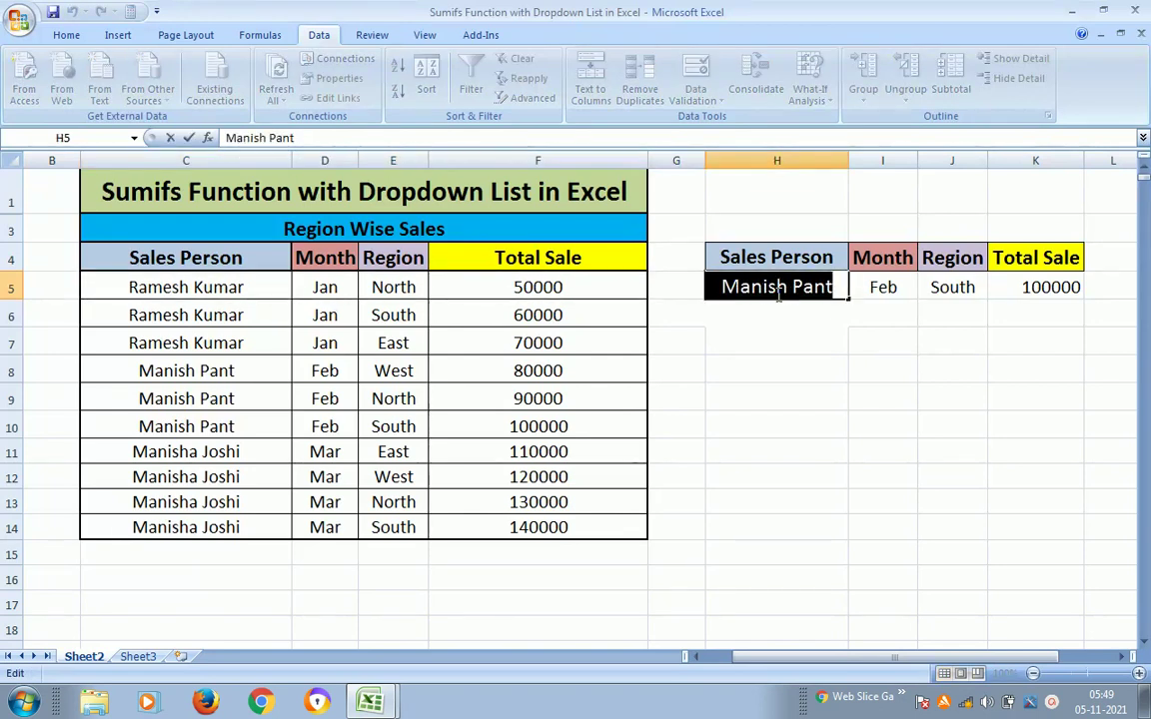
Paste the first listed salesperson's name into the Sales Person lookup cell H5
key("ctrl+v")
key("Return")
key("Up")
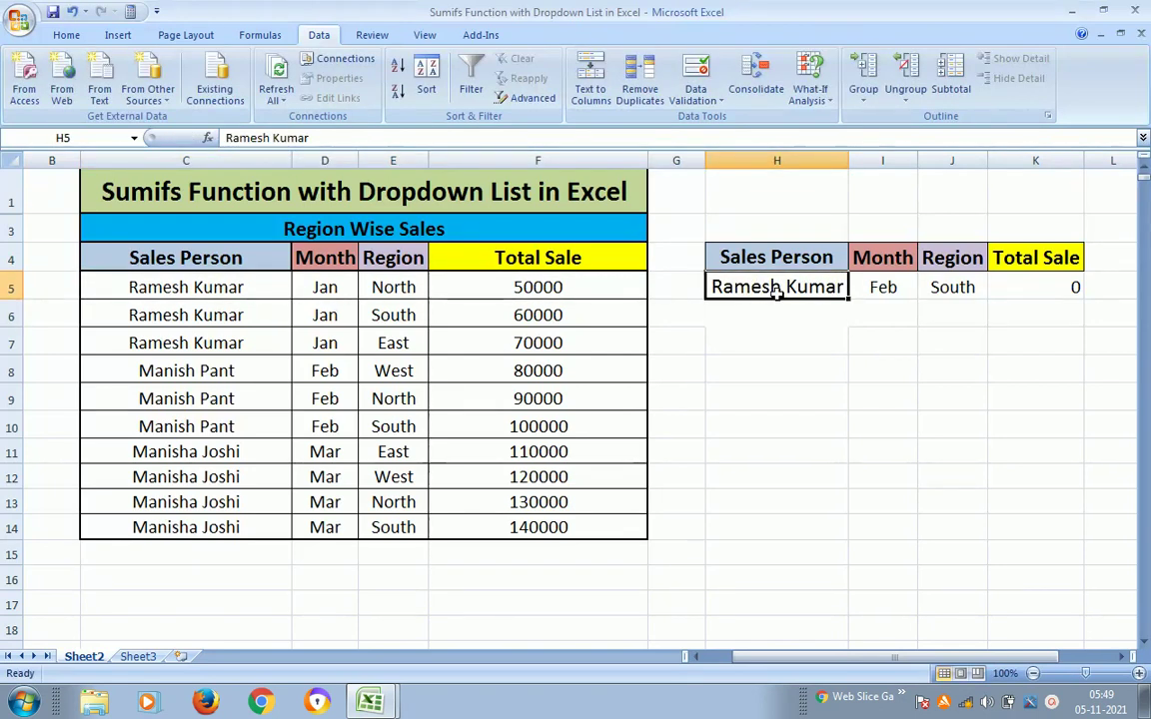
key("Right")
key("Right")
key("Right")
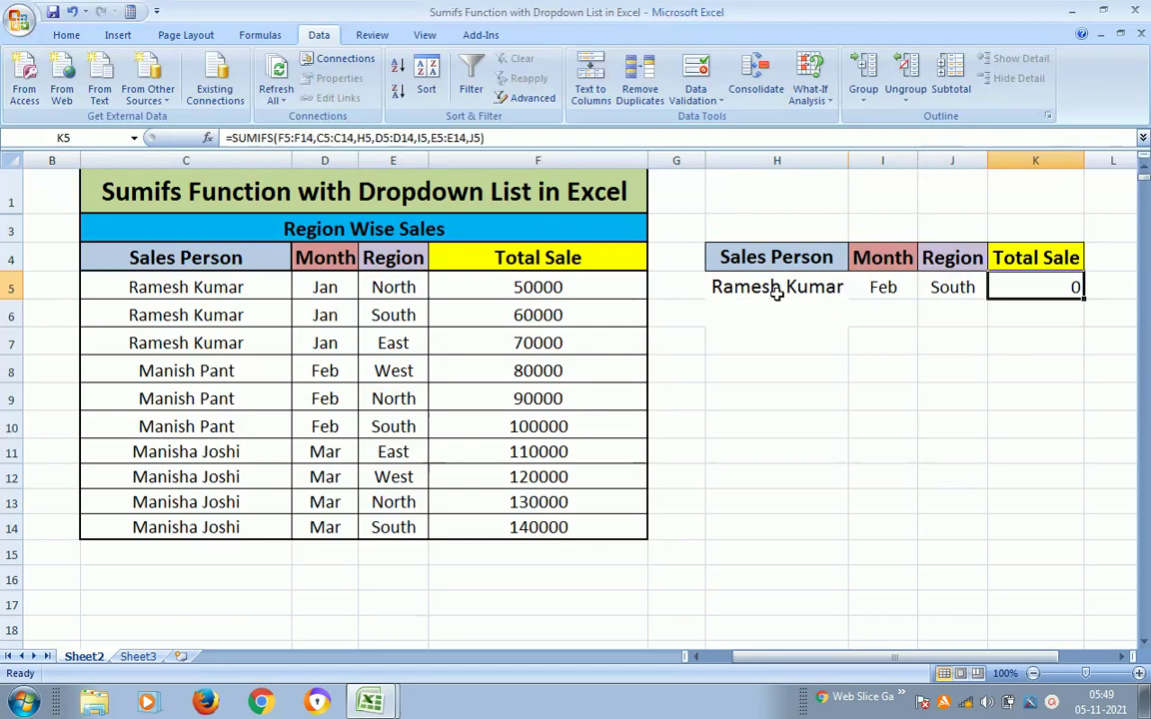
Check the month Jan in D5 without changing it
key("Left")
key("Left")
key("Left")
key("Left")
key("Left")
key("Left")
key("Left")
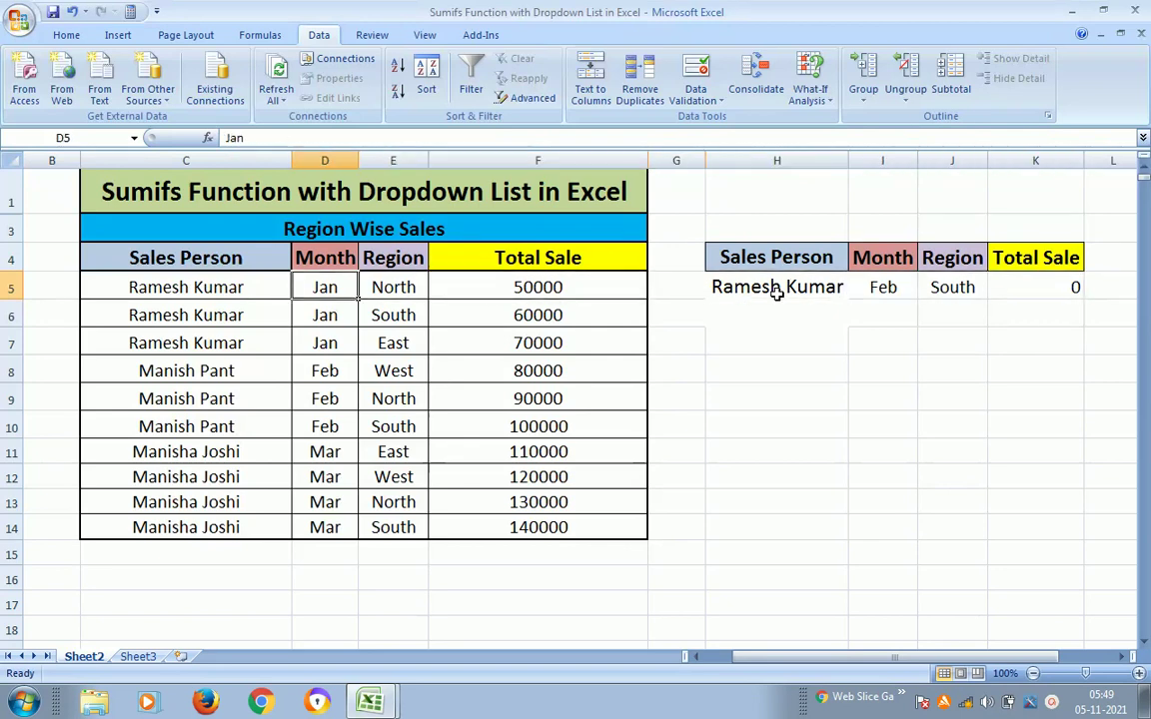
key("Right")
key("Right")
key("Right")
key("Right")
key("Right")
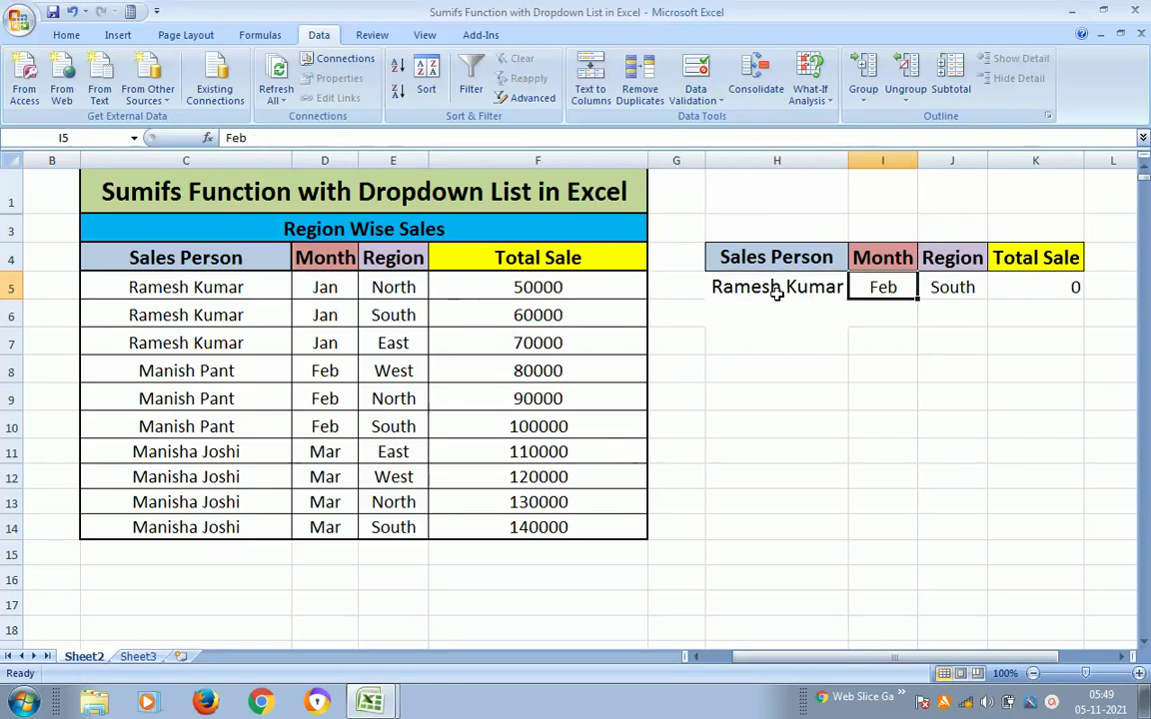
key("Left")
key("Left")
key("Left")
key("Left")
key("Left")
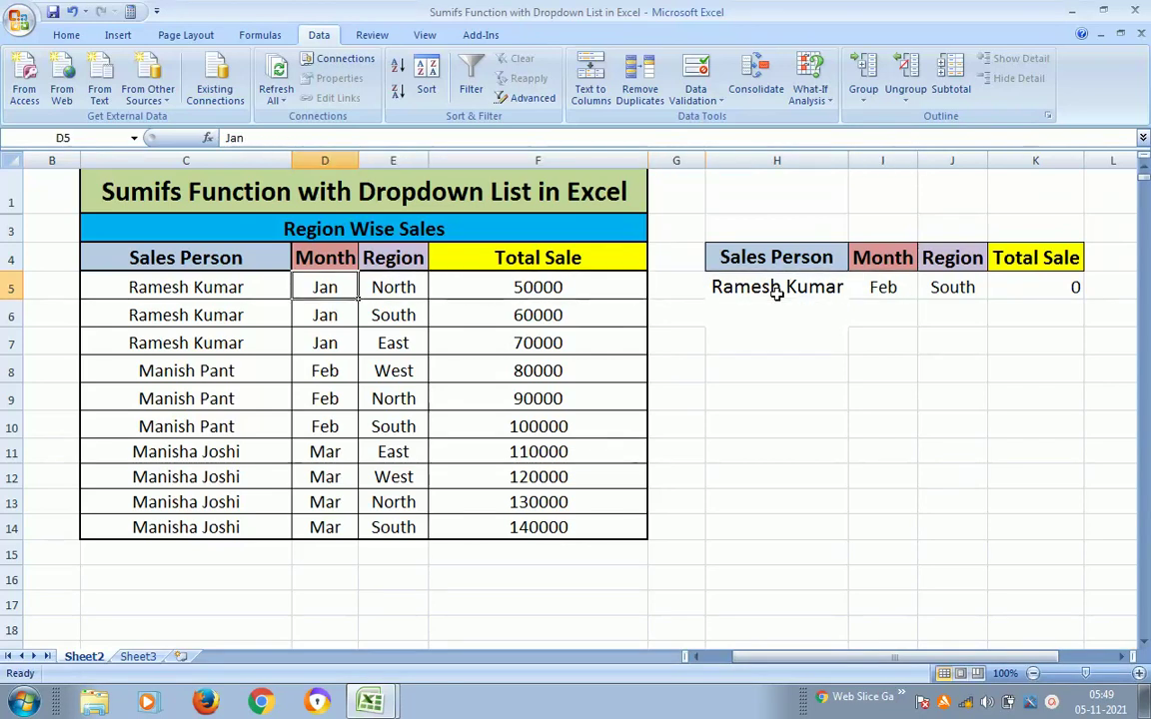
key("Left")
key("Right")
key("F2")
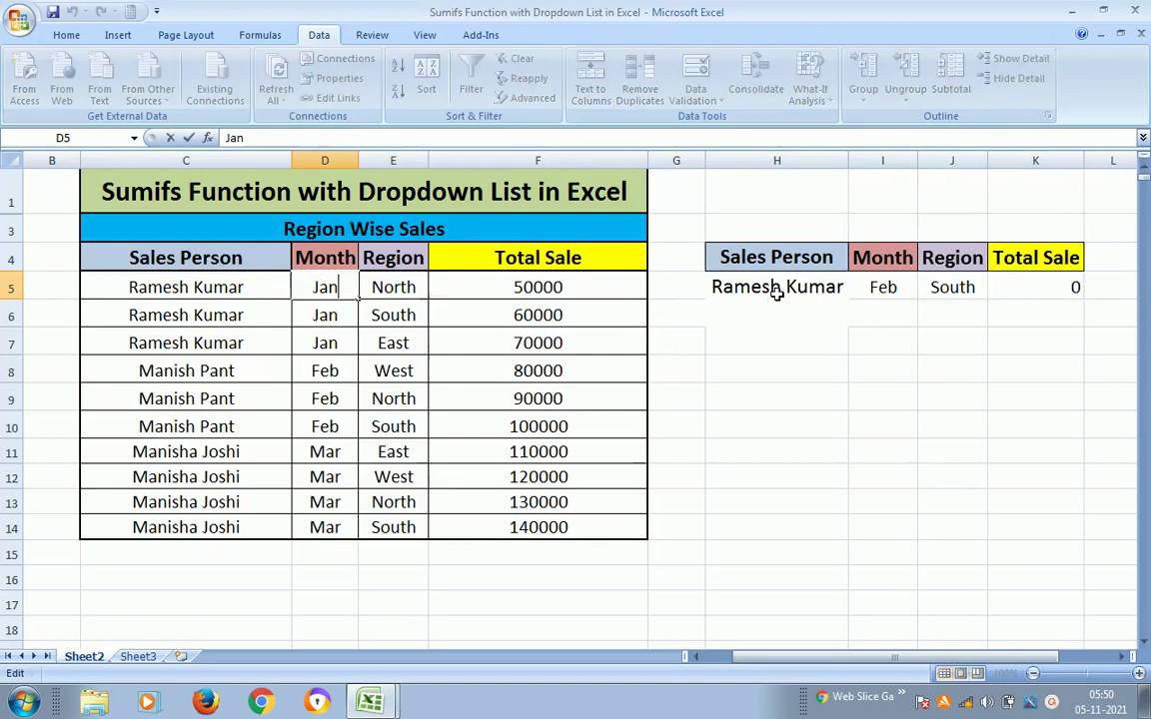
key("shift+Home")
key("Escape")
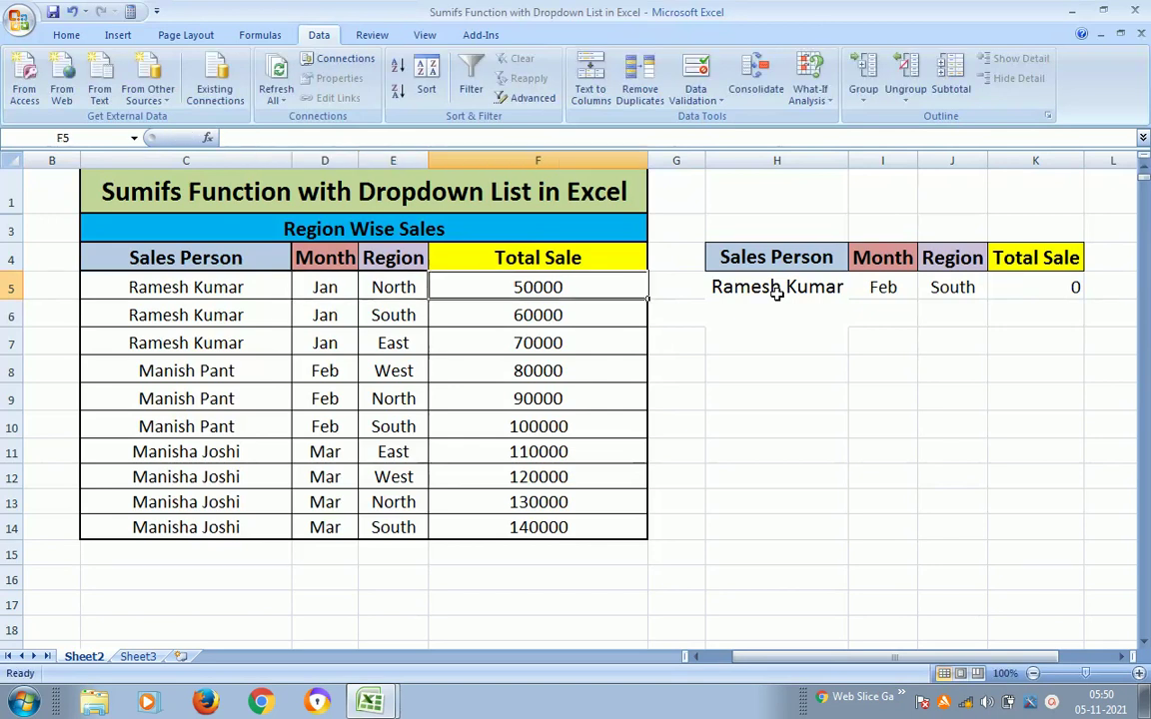
Replace Feb with Jan in the Month lookup cell I5
key("Right")
key("Right")
key("Right")
key("F2")
key("shift+Home")
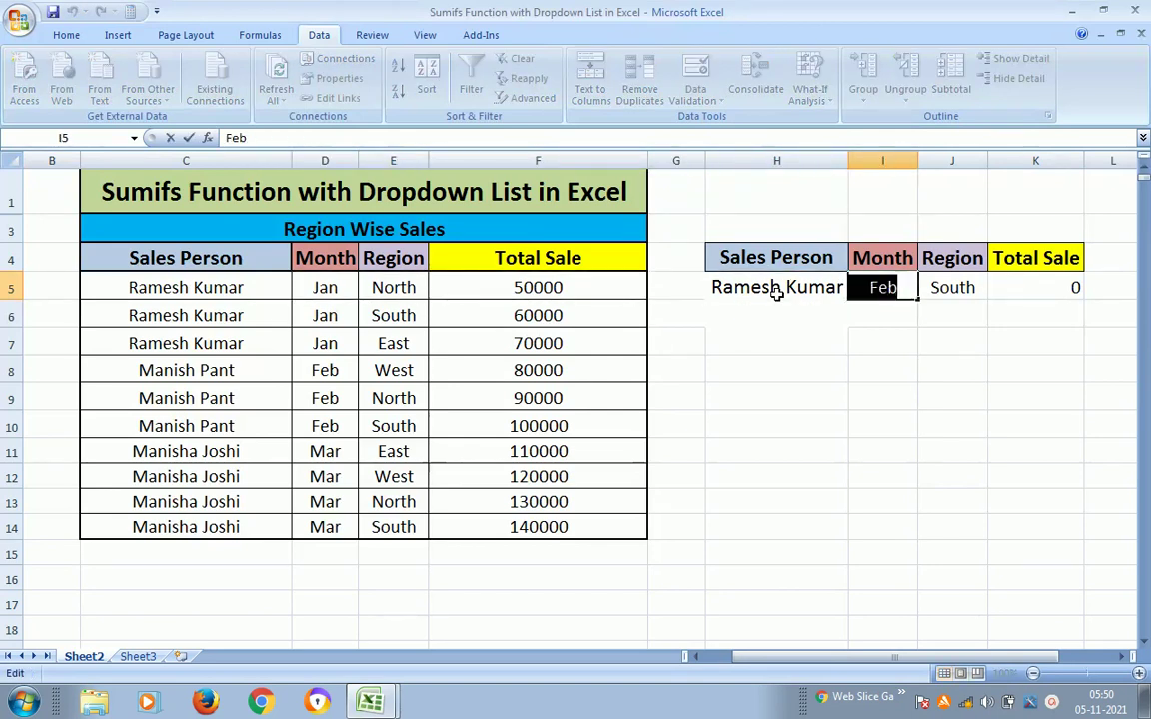
type("Jan")
key("ctrl+Return")
key("Left")
key("Left")
key("Right")
key("Right")
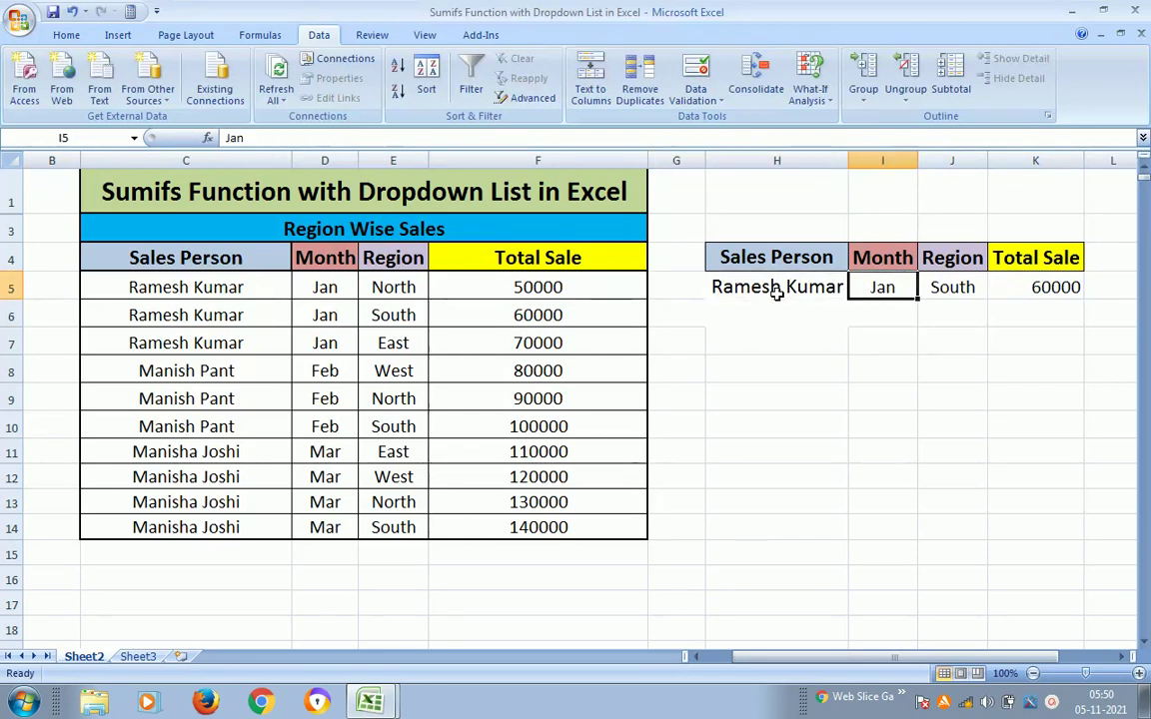
Verify Total Sale against the Jan South sale of 60000 in F6
key("Left")
key("Right")
key("Right")
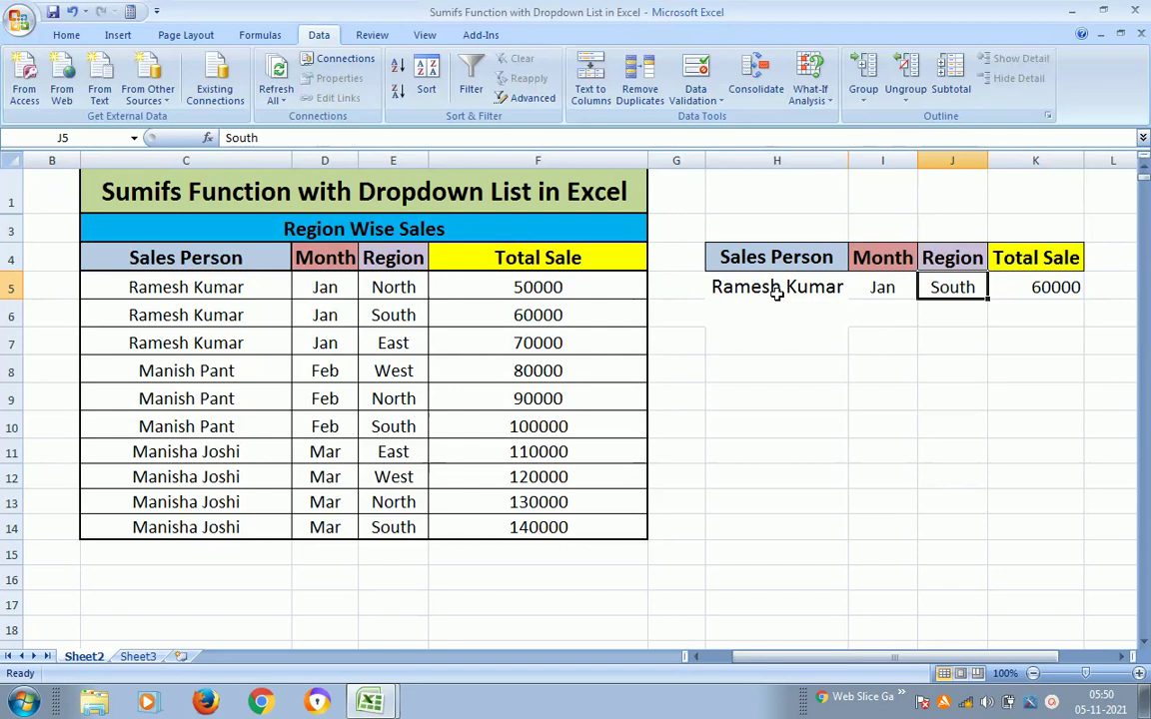
key("Right")
key("Left")
key("Left")
key("Left")
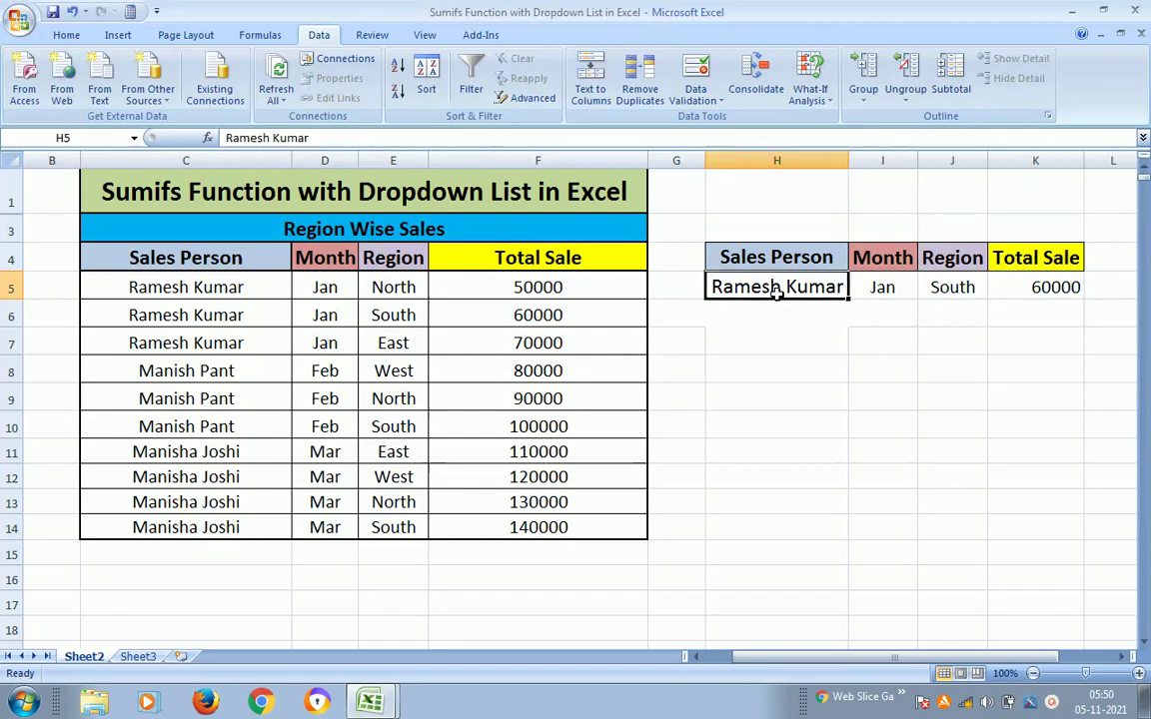
key("Left")
key("Left")
key("Down")
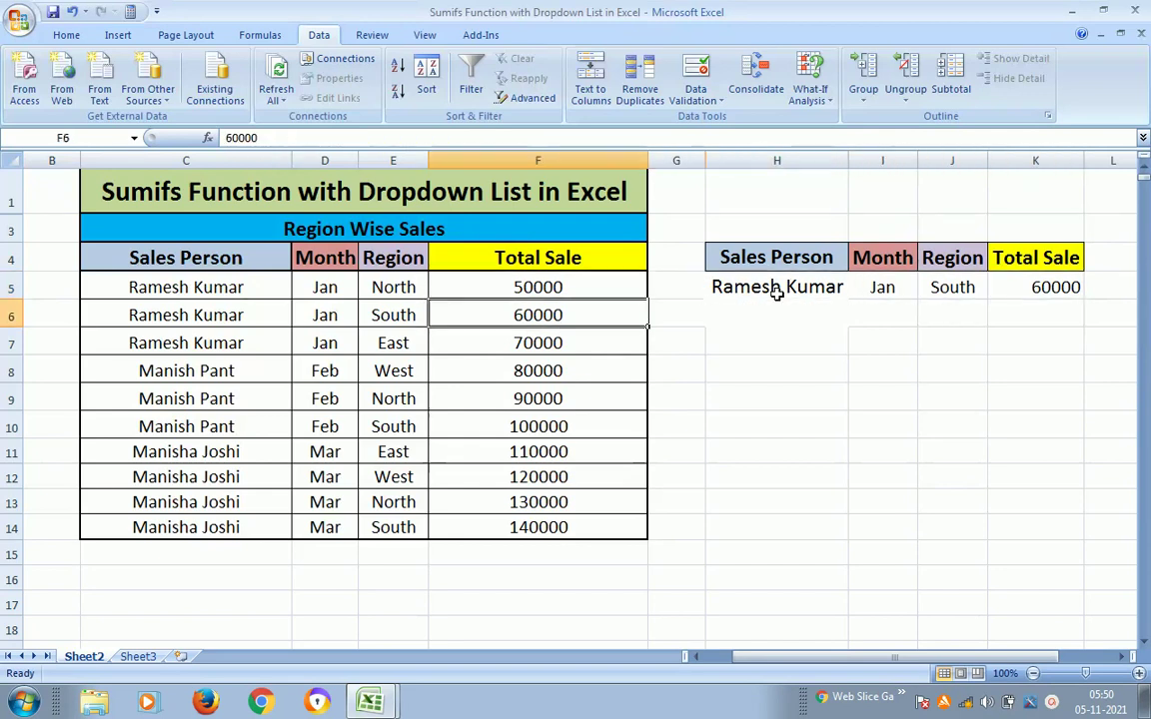
Inspect the sales person name in C11, then return toward the lookup row
key("Left")
key("Left")
key("Left")
key("Down")
key("Down")
key("Down")
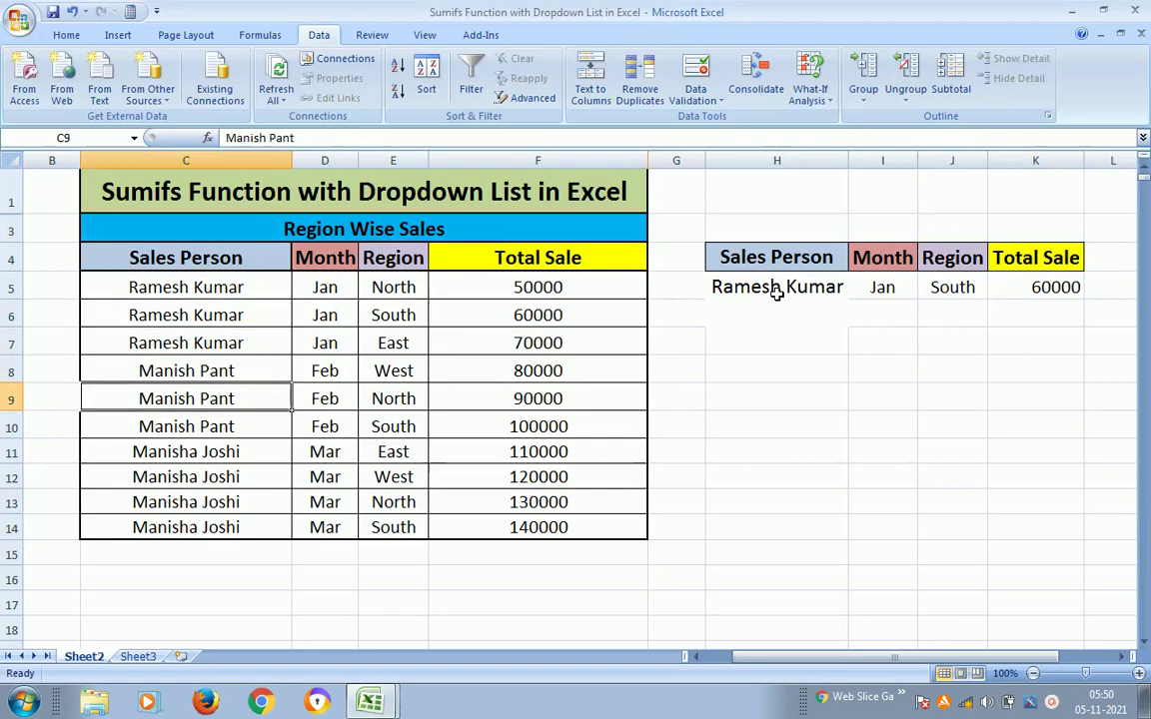
key("Down")
key("Down")
key("F2")
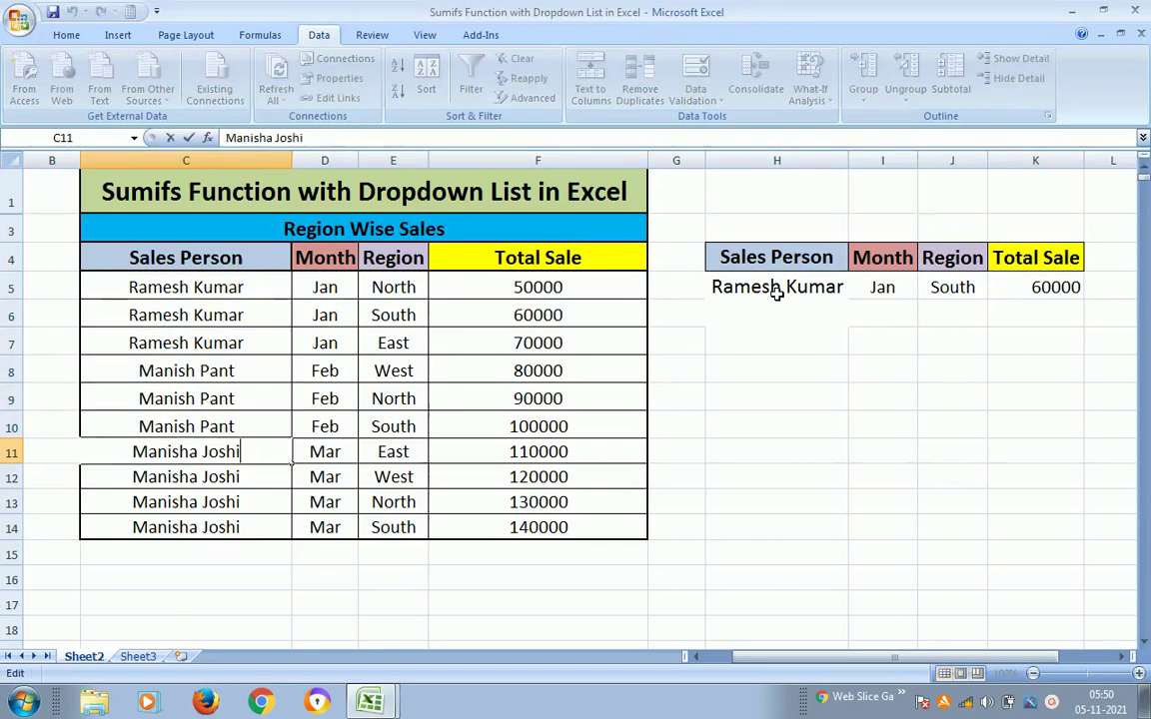
key("ctrl+shift+Left")
key("ctrl+shift+Left")
key("ctrl+c")
key("Tab")
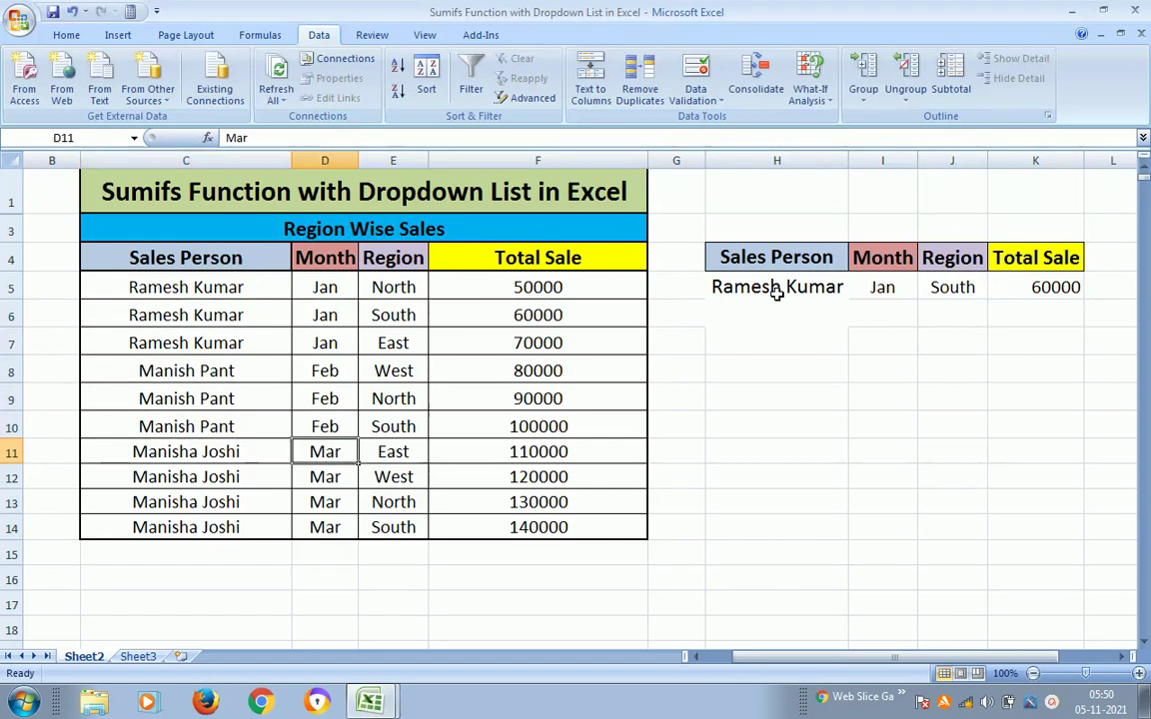
key("Right")
key("Right")
key("Right")
key("Up")
key("Up")
key("Up")
key("Up")
key("Up")
key("Up")
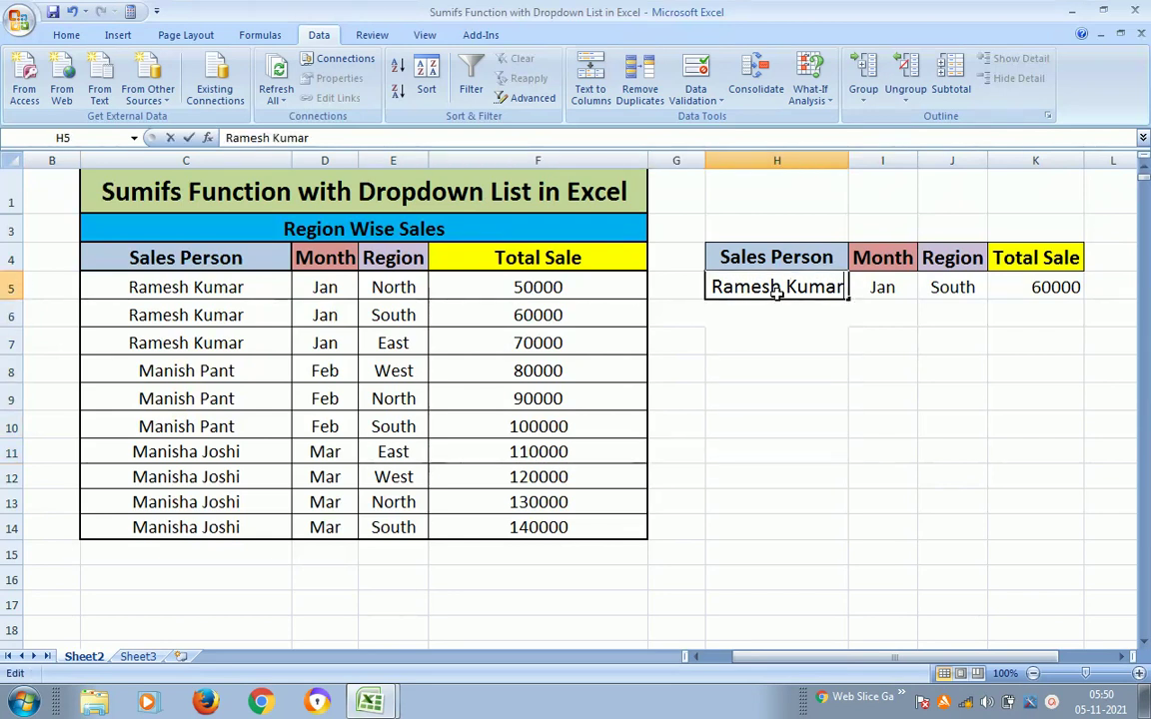
Paste the last sales person's name from C11 into the Sales Person lookup cell H5
key("F2")
key("ctrl+shift+Left")
key("ctrl+shift+Left")
key("ctrl+v")
key("Return")
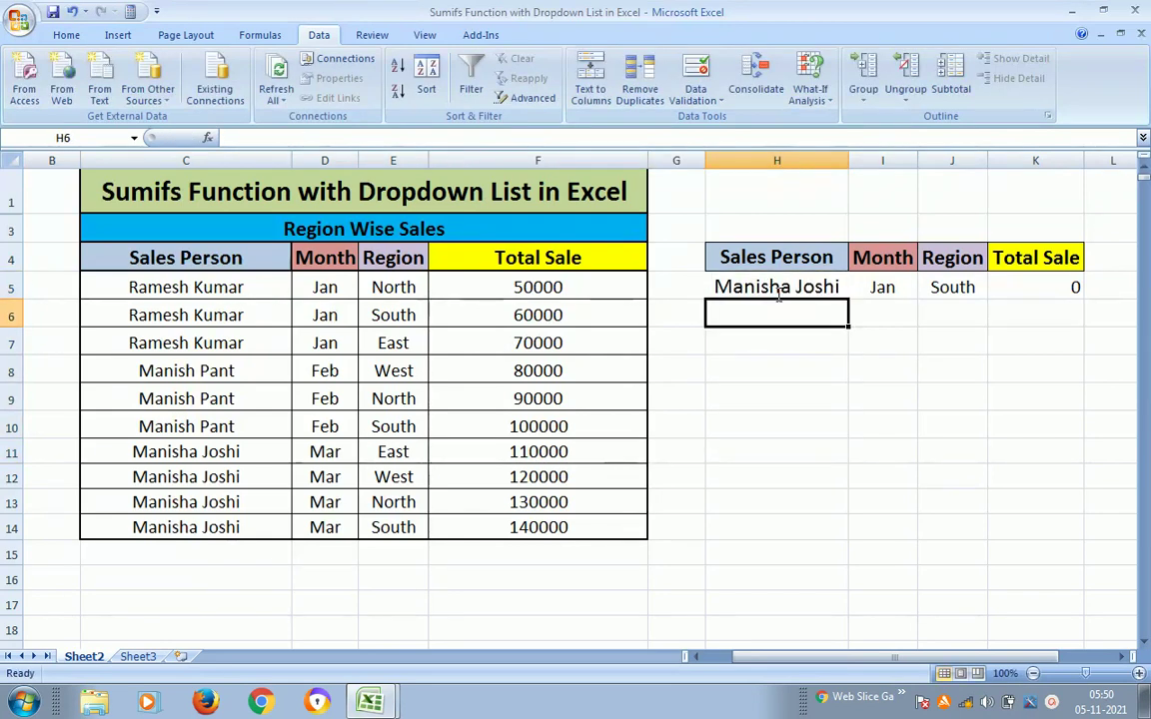
key("Up")
key("Down")
key("Down")
key("Down")
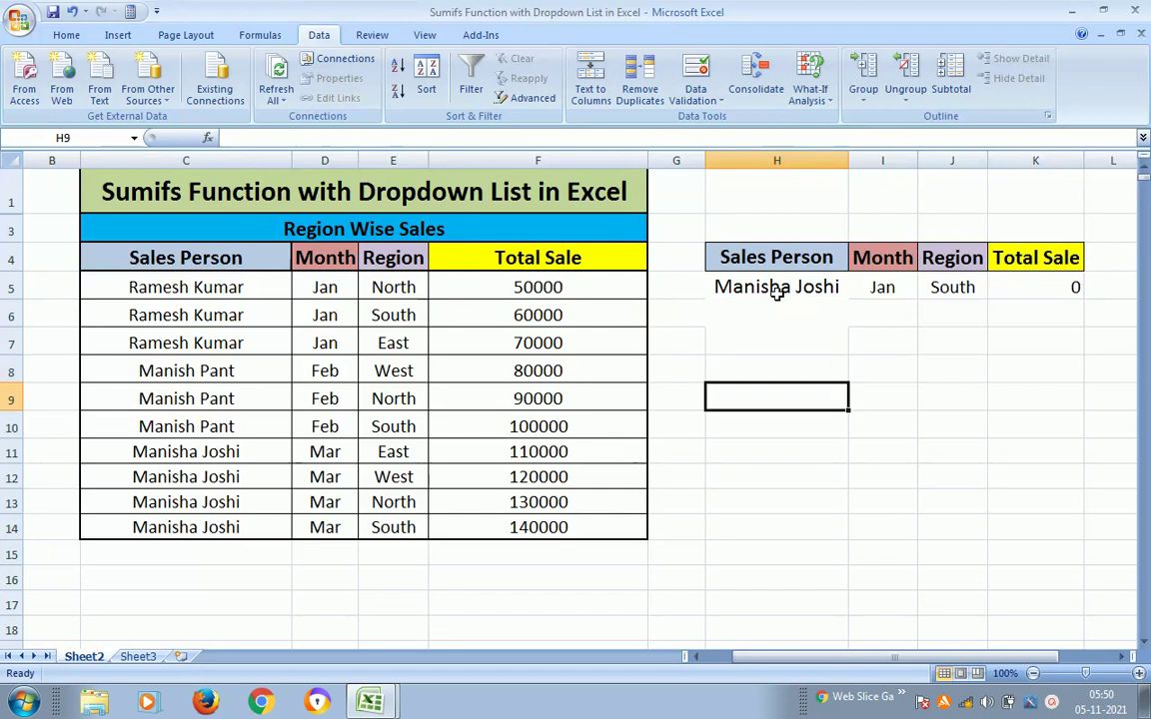
key("Down")
key("Down")
key("Down")
key("Left")
key("Left")
key("Left")
key("Left")
key("Right")
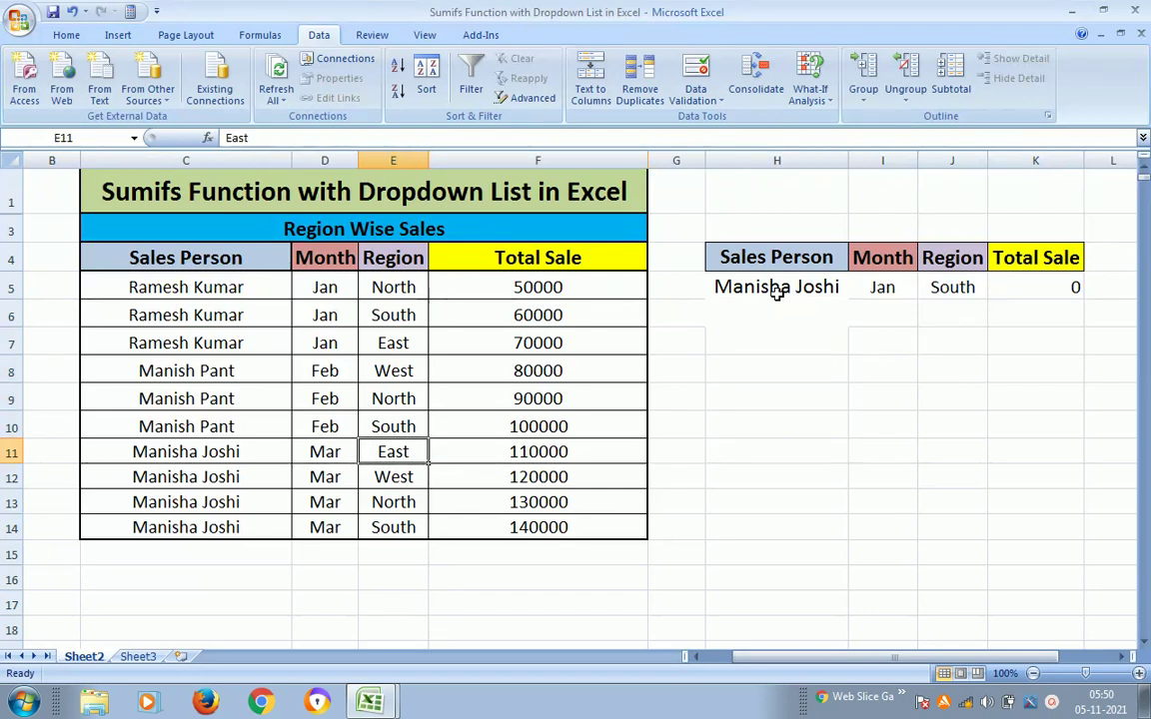
key("Left")
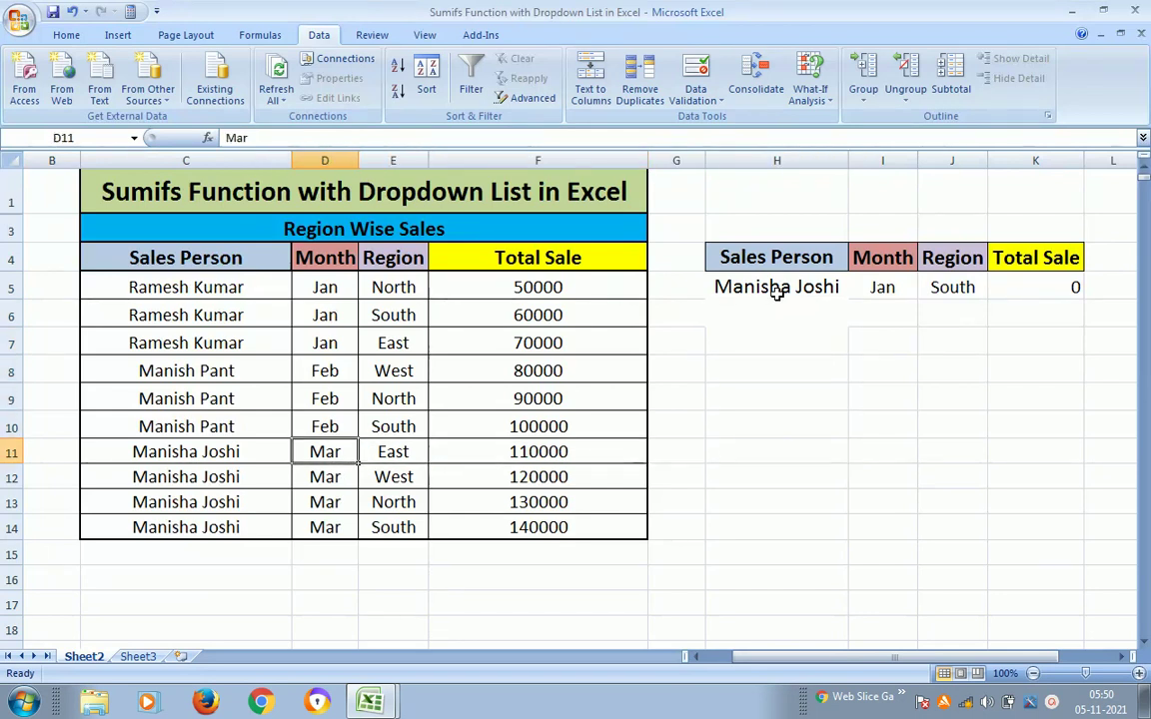
Change the lookup month in I5 from Jan to Mar
key("F2")
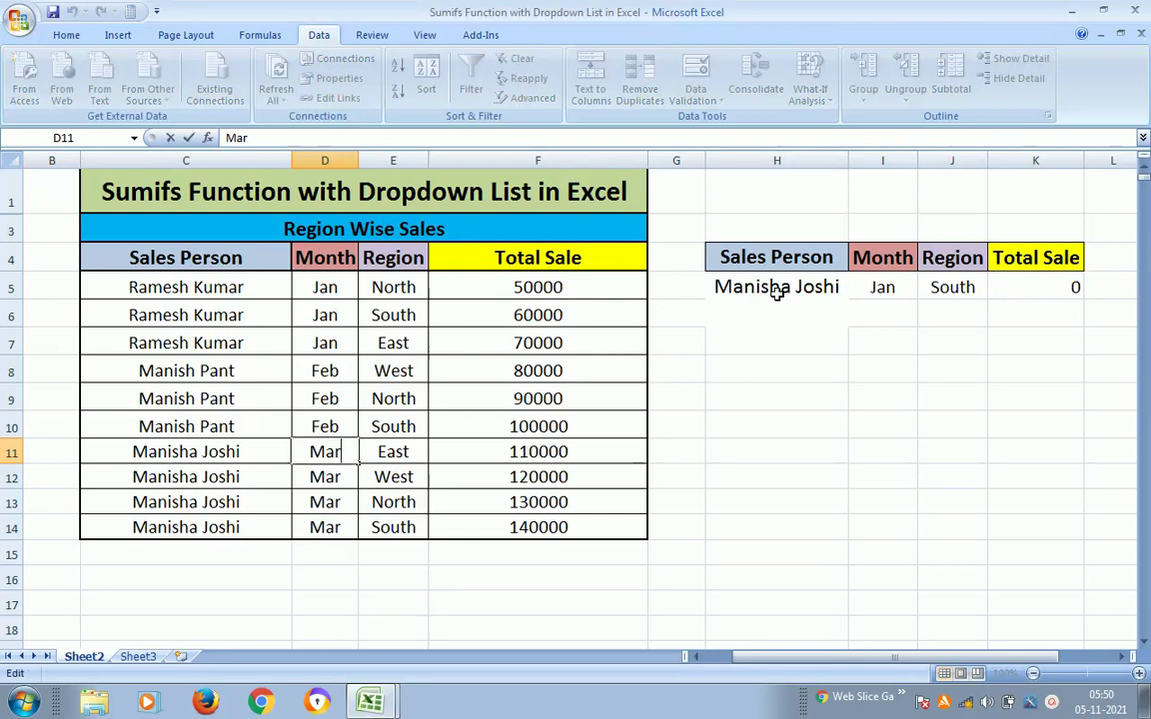
key("shift+Home")
key("Escape")
key("Right")
key("Right")
key("Right")
key("Right")
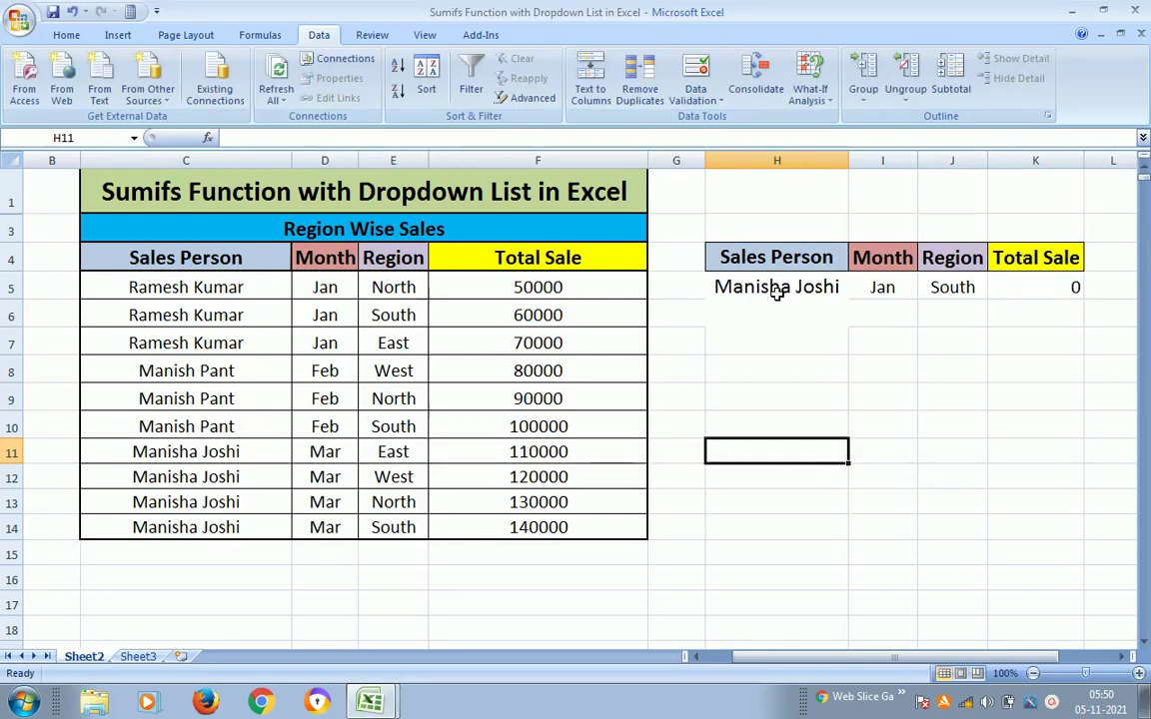
key("Right")
key("Up")
key("Up")
key("Up")
key("Up")
key("Up")
key("Up")
key("F2")
key("shift+Home")
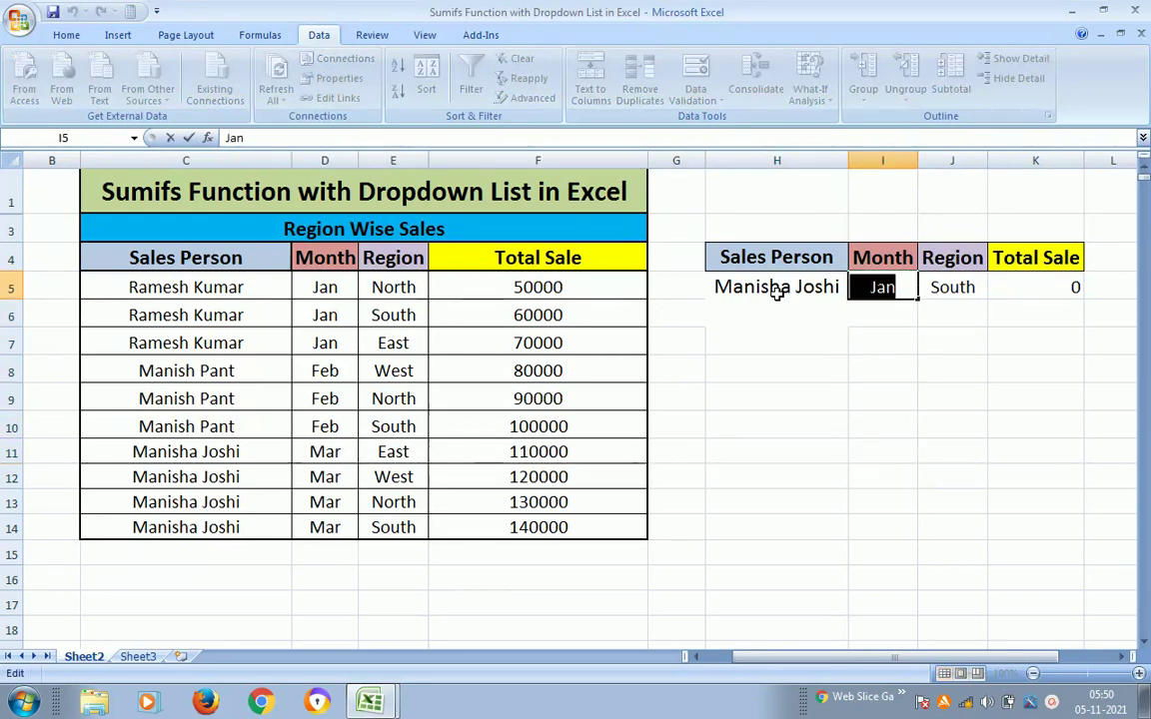
type("Mar")
key("Return")
key("Up")
Review the SUMIFS Total Sale in K5 (140000) against the rows of the data table
key("Right")
key("Right")
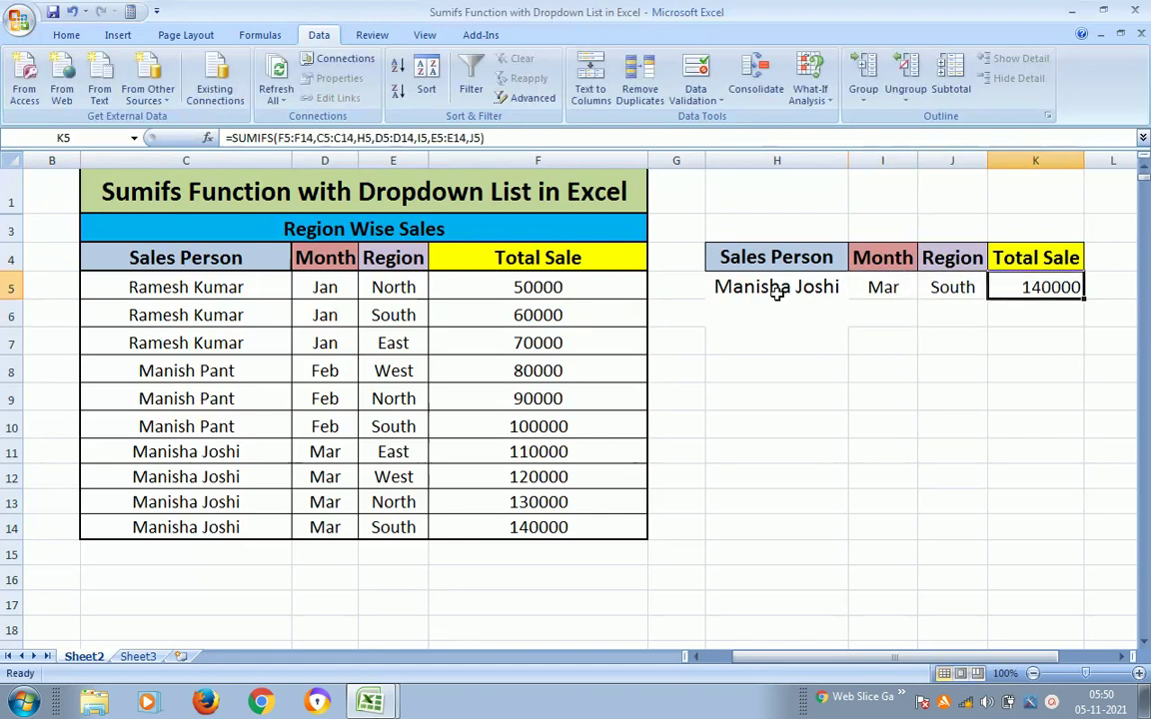
key("Left")
key("Left")
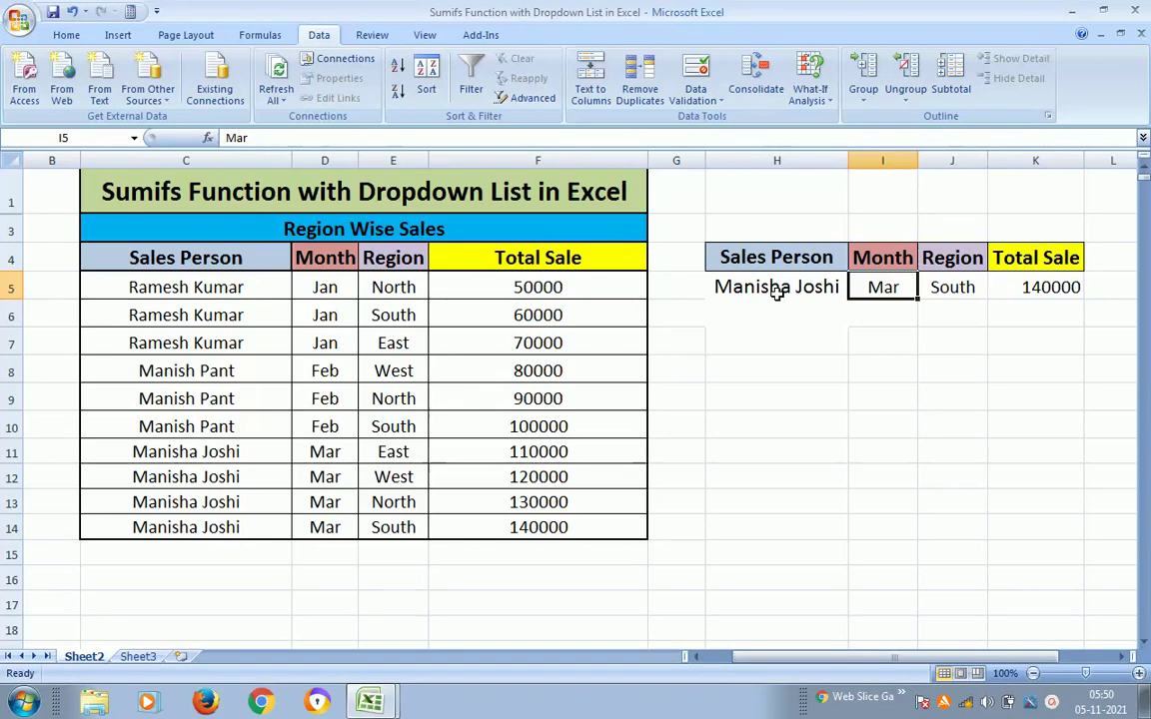
key("Right")
key("Right")
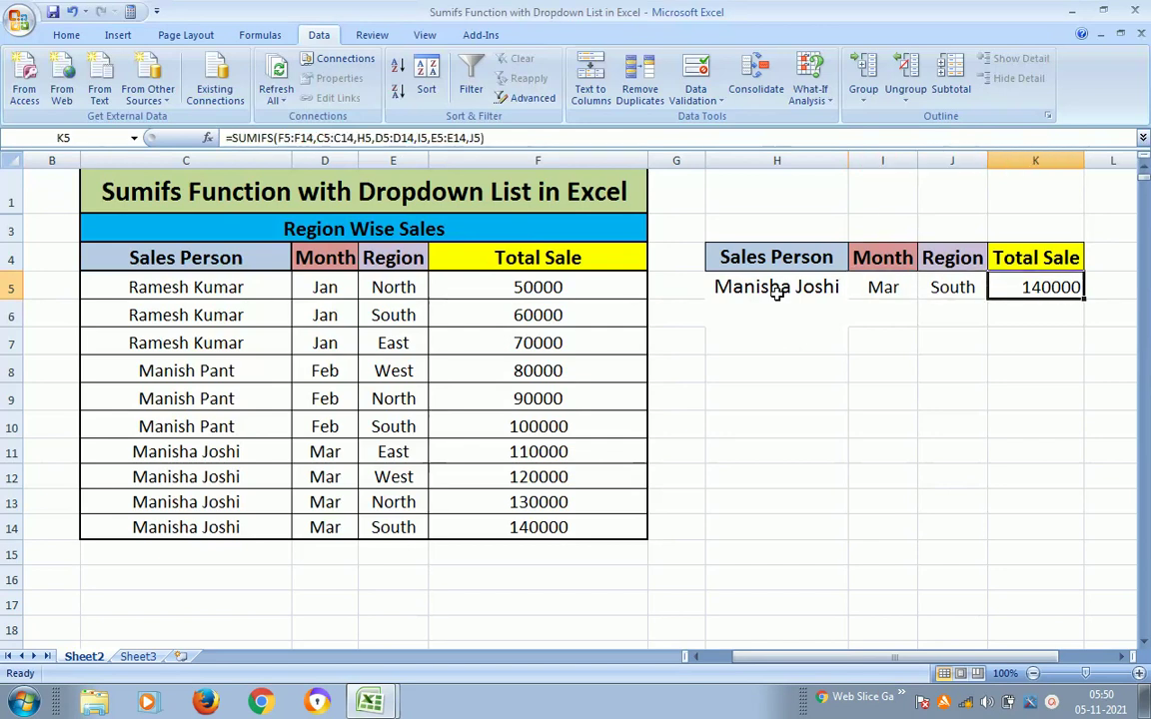
key("Left")
key("Left")
key("Left")
key("Left")
key("Left")
key("Left")
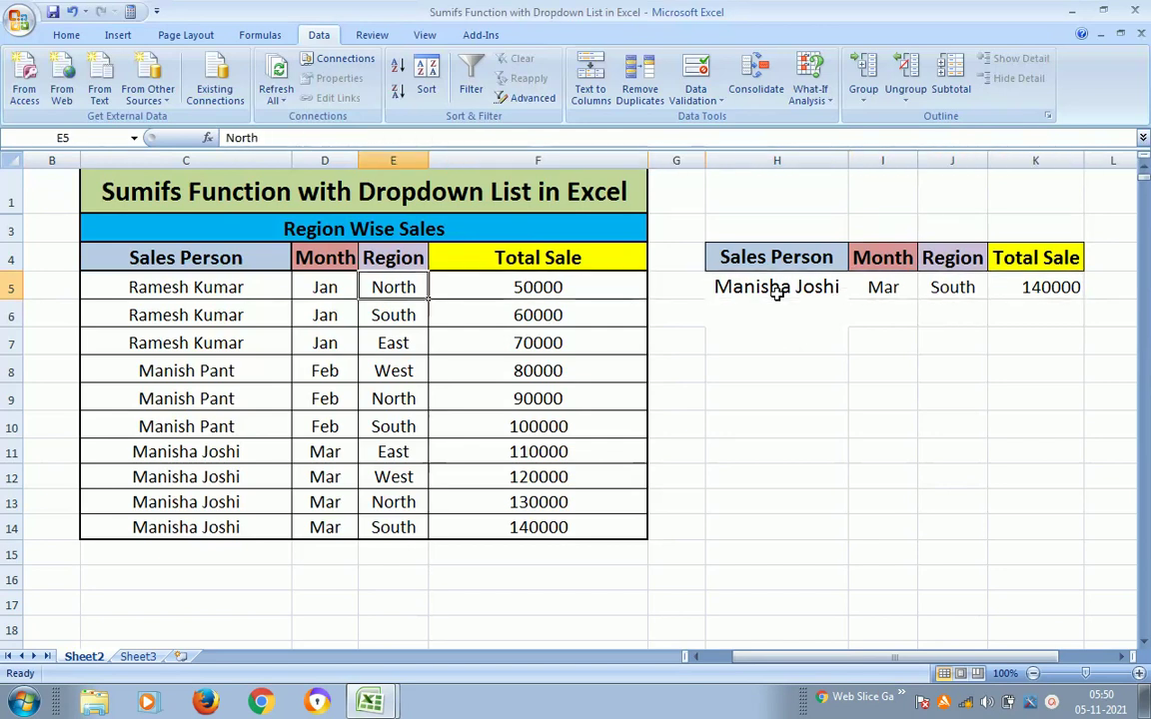
key("Left")
key("Left")
key("Up")
key("Down")
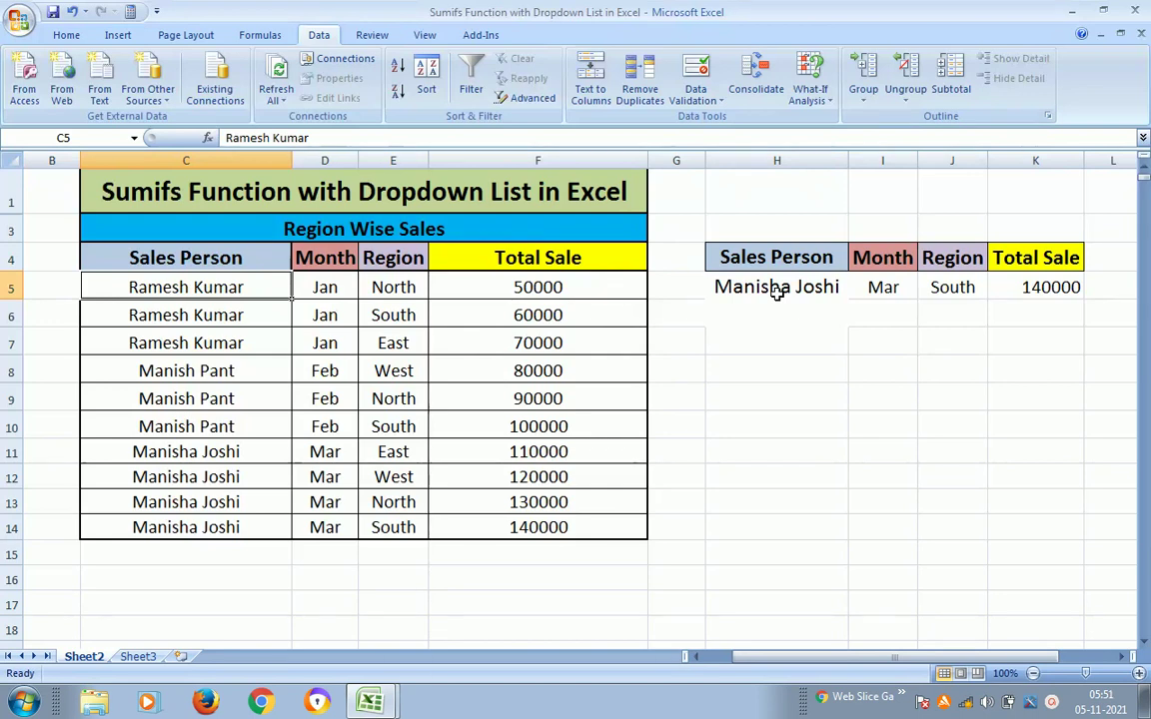
key("Down")
key("Down")
key("Down")
key("Down")
key("Down")
key("Down")
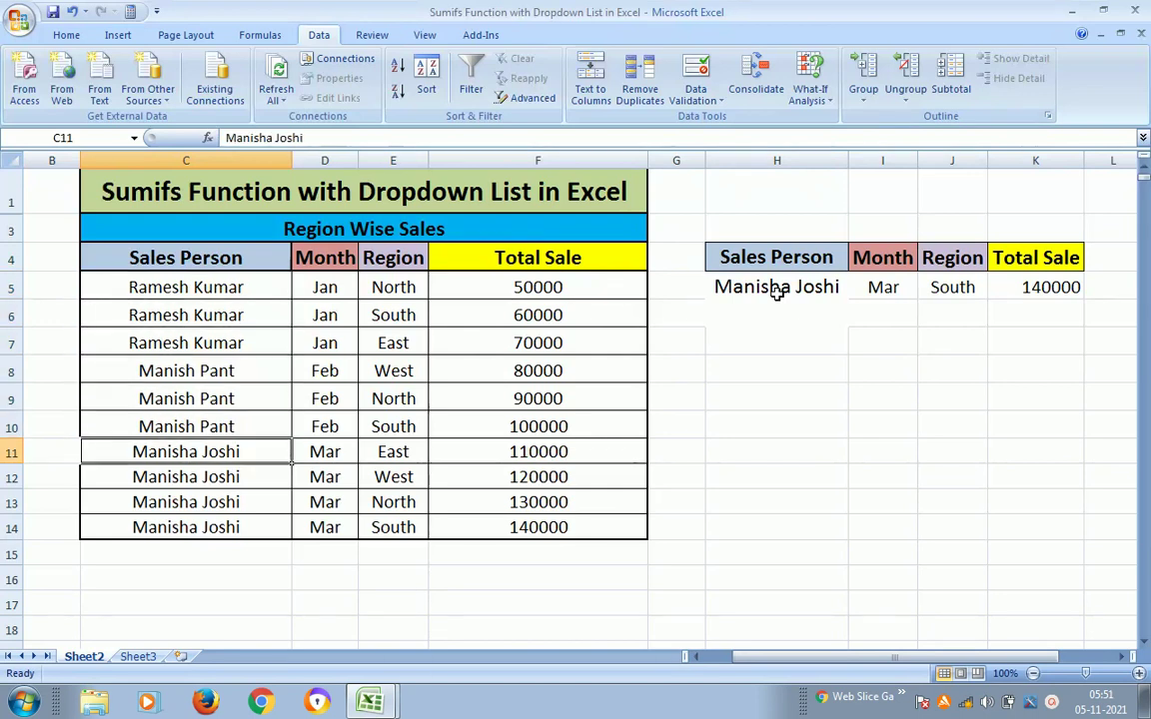
key("Right")
key("Up")
key("Up")
key("Up")
key("Up")
key("Up")
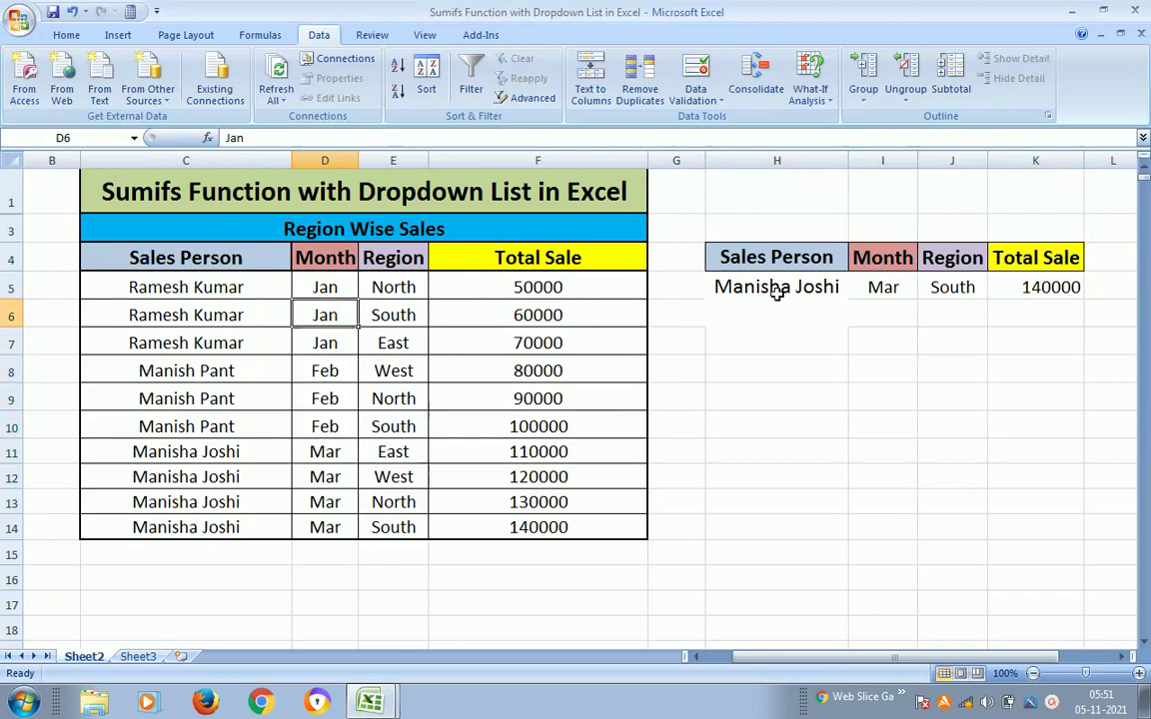
key("Down")
key("Right")
key("Up")
key("Up")
key("Down")
key("Down")
key("Down")
key("Down")
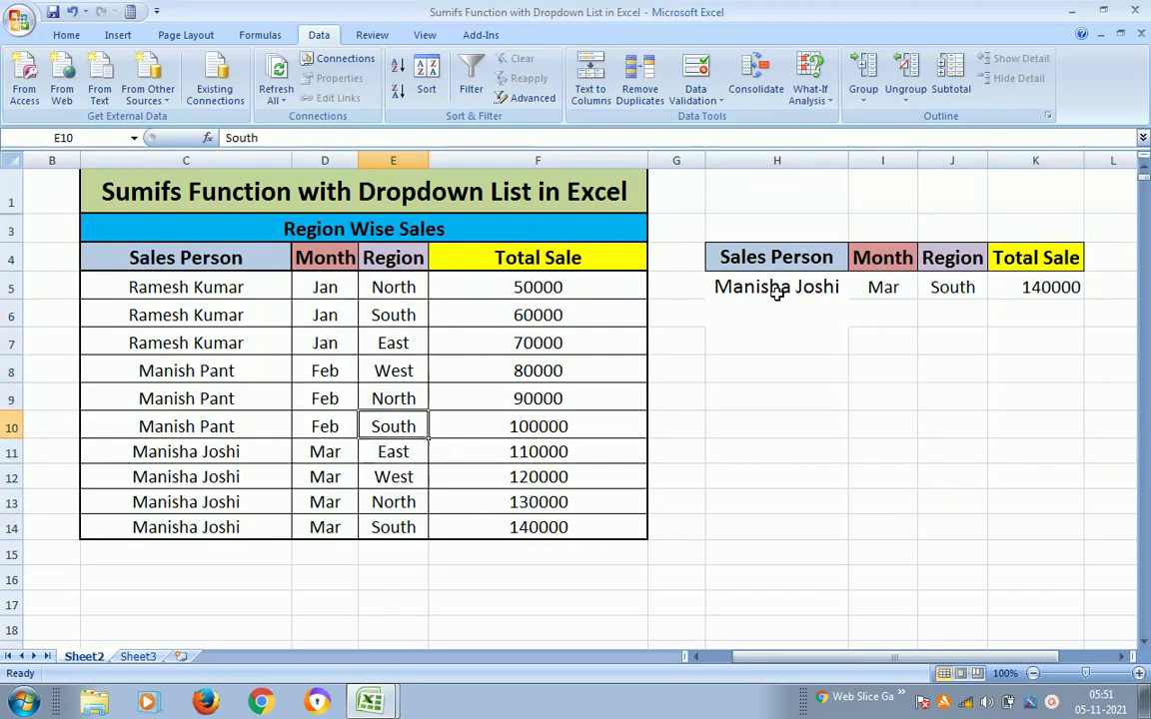
key("Up")
key("Up")
key("Up")
key("Up")
key("Up")
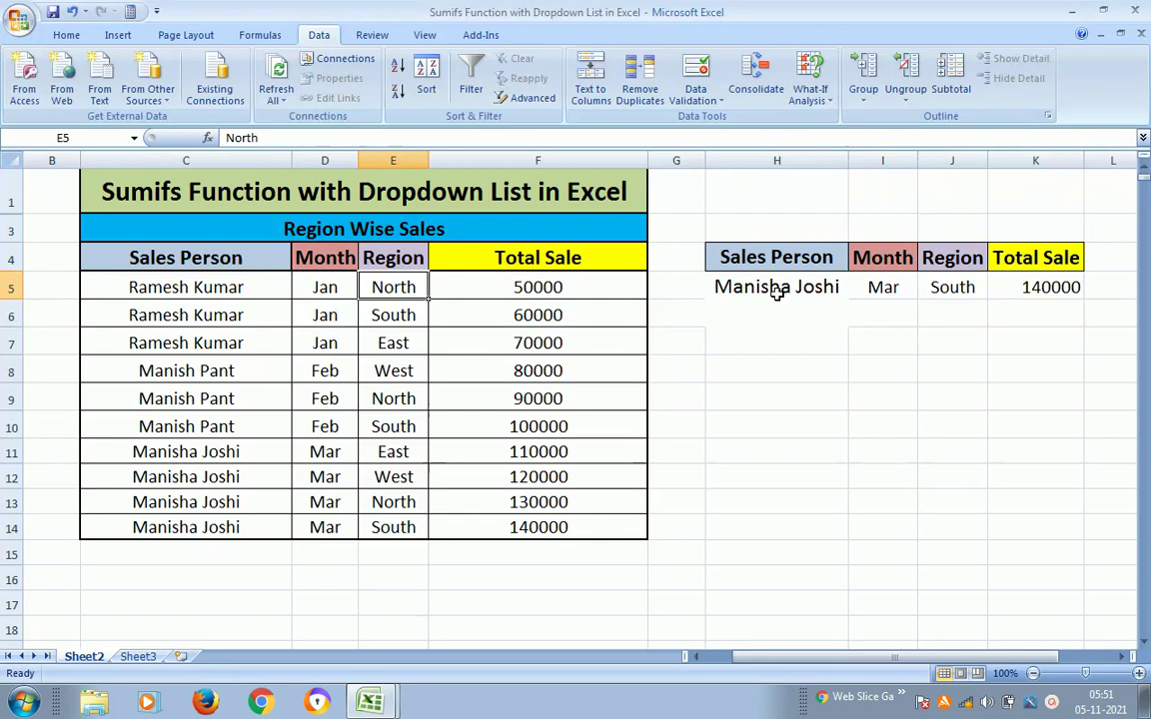
key("Right")
key("Right")
key("Right")
key("Right")
key("Right")
key("Right")
key("Right")
key("Right")
key("Up")
key("Up")
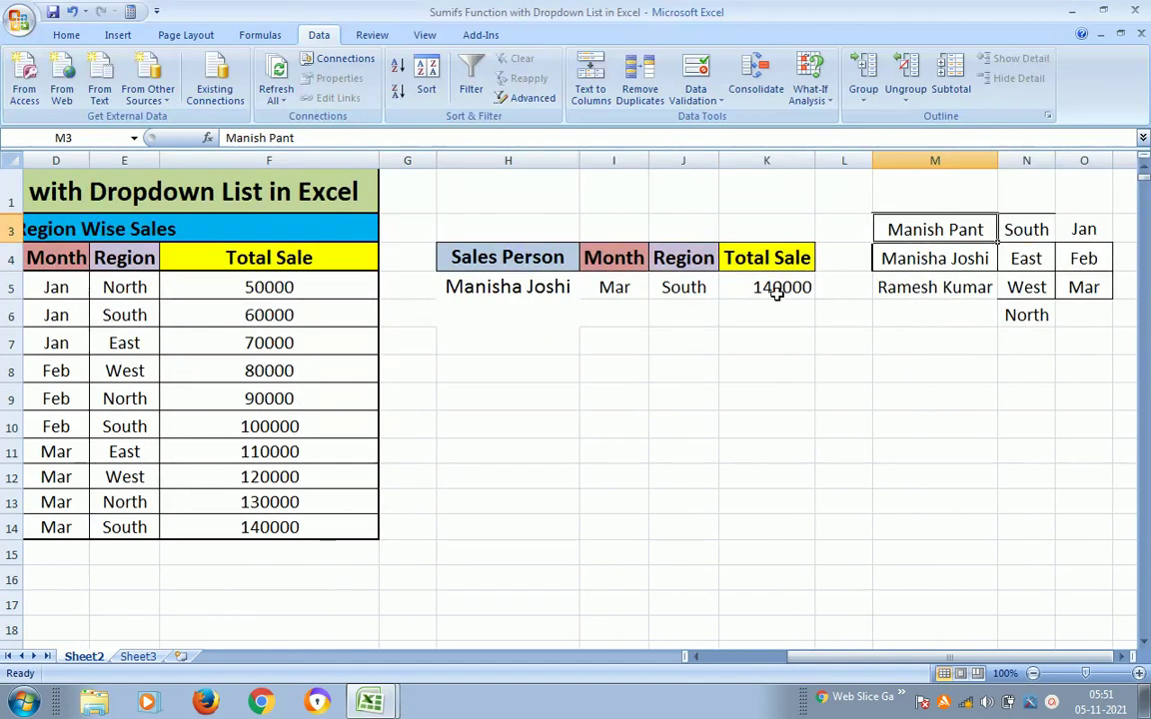
key("Left")
key("Left")
key("Left")
key("Left")
key("Left")
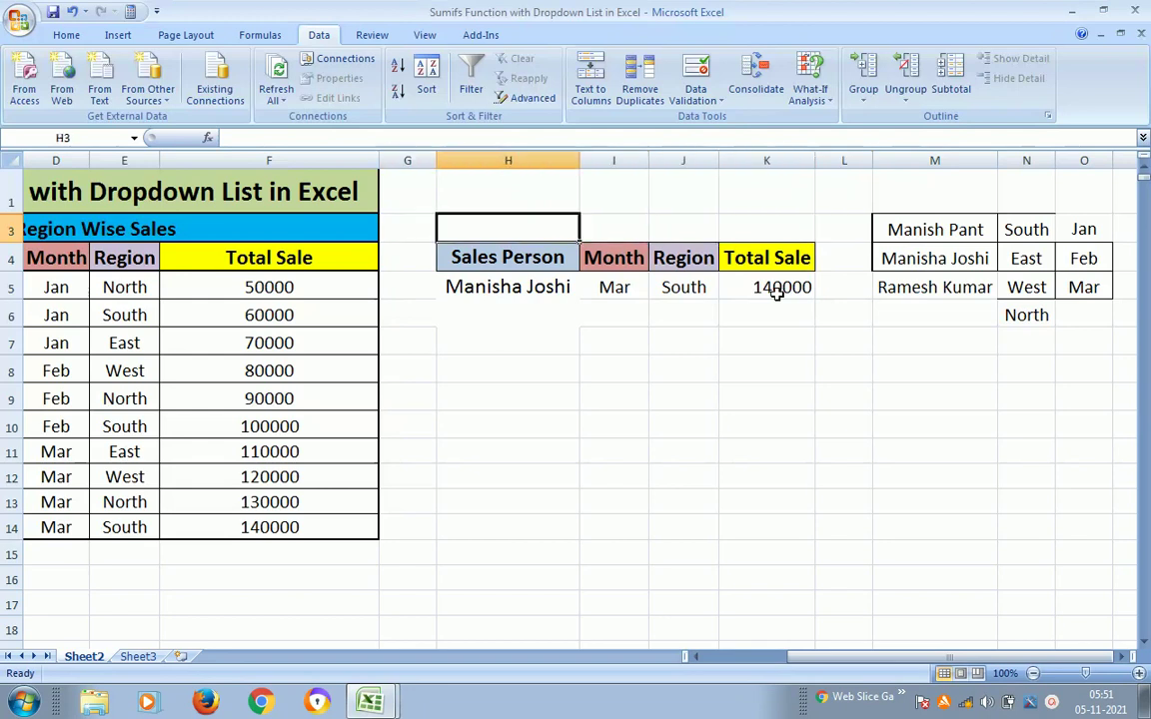
key("Left")
key("Left")
key("Left")
key("Left")
key("Down")
key("Down")
key("Right")
key("Right")
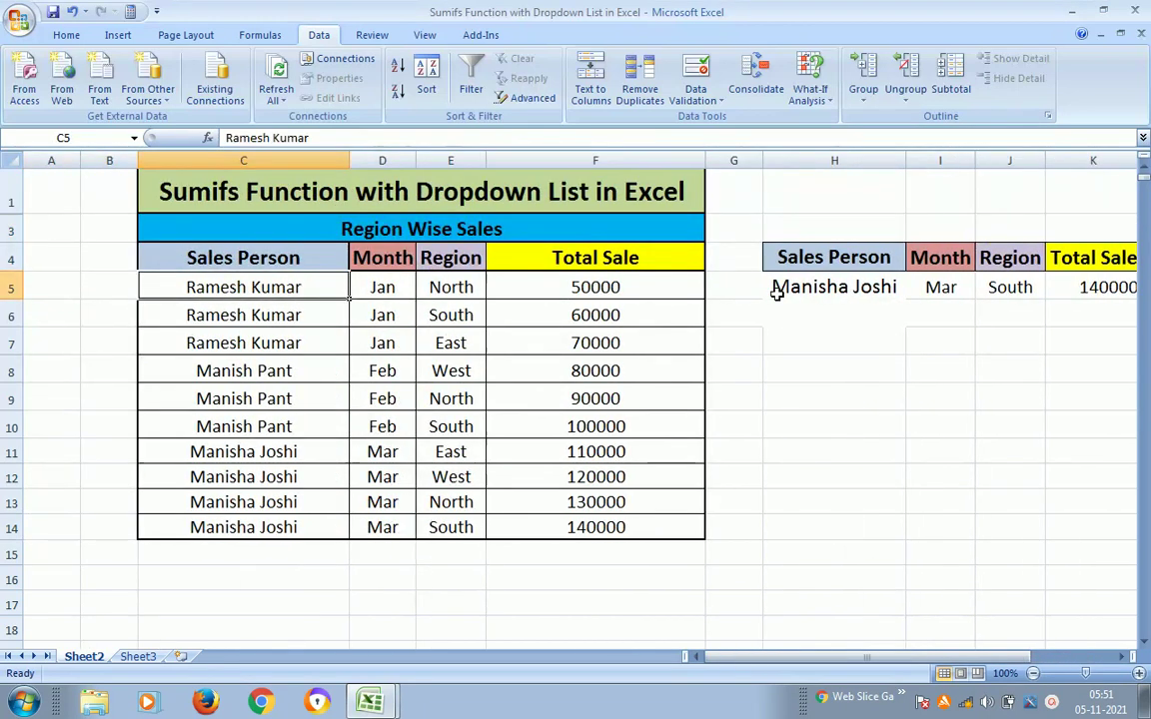
key("Right")
key("Right")
key("Right")
key("Right")
key("Right")
key("Right")
key("Right")
key("Right")
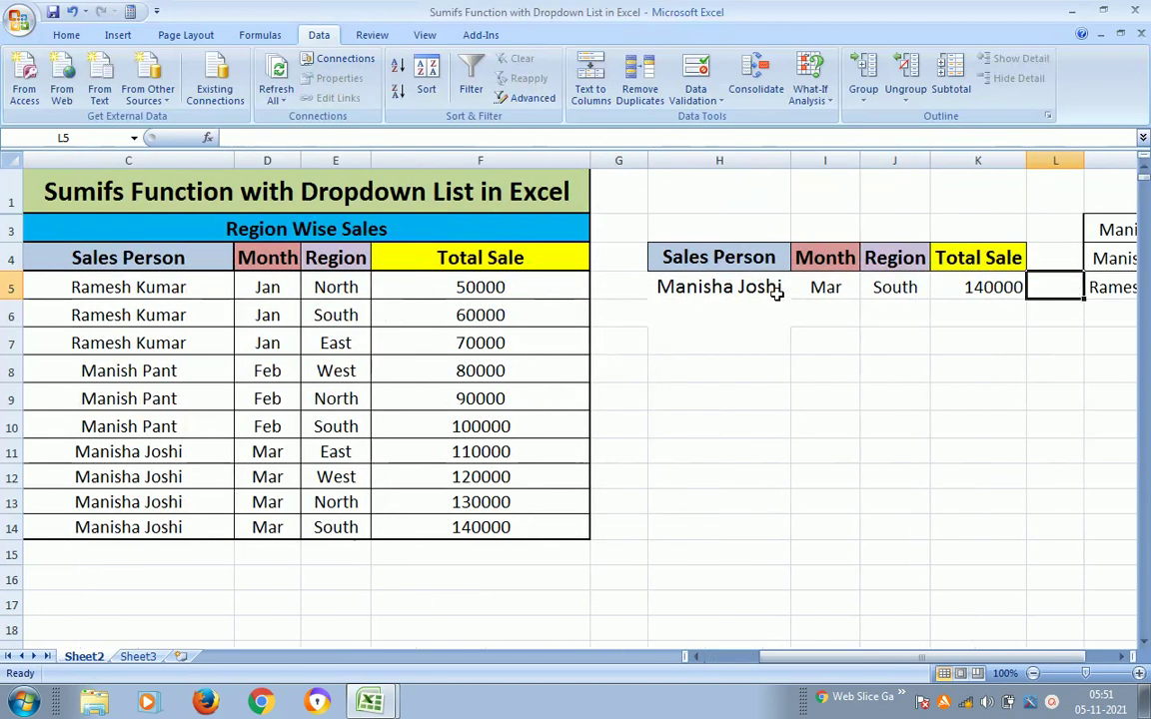
key("Right")
key("Right")
key("Left")
key("Up")
key("Up")
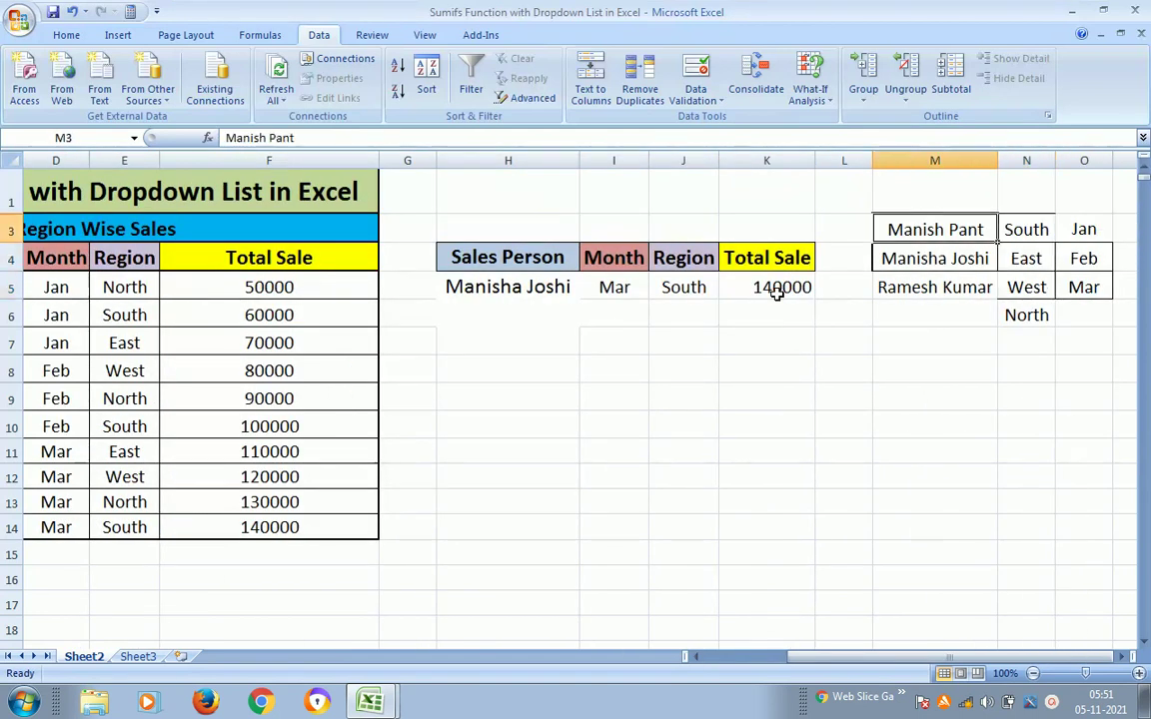
key("Right")
key("Left")
key("Left")
key("Left")
key("Left")
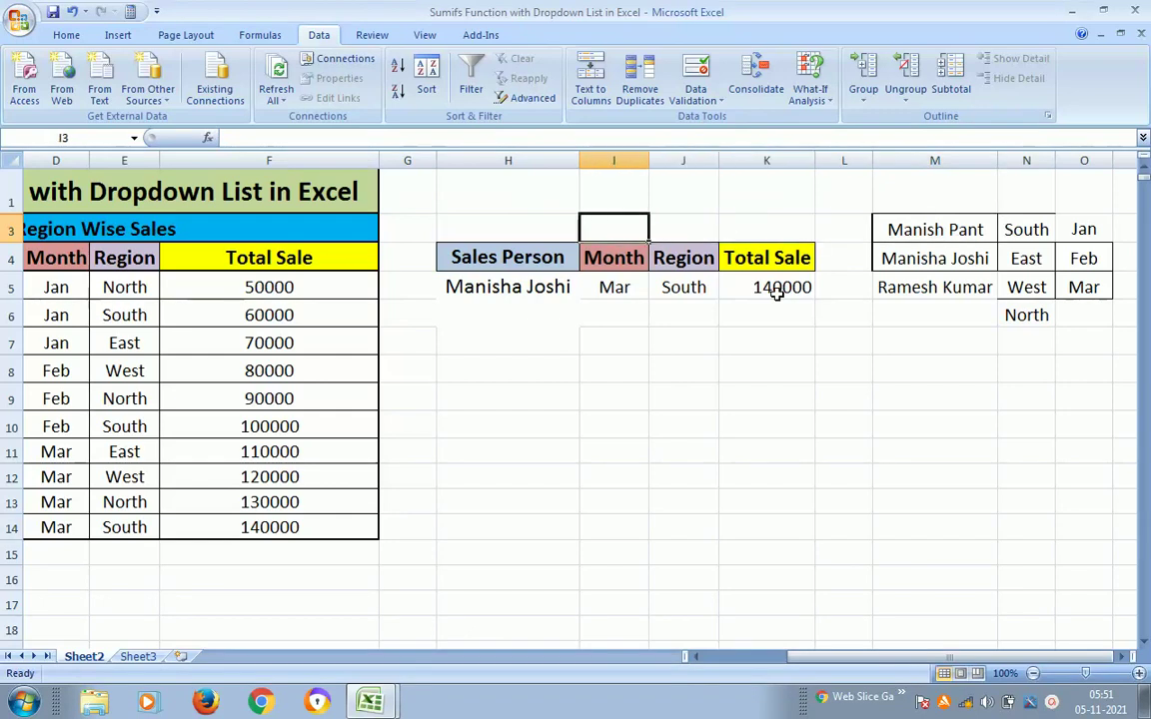
key("Left")
key("Left")
key("Left")
key("Left")
key("Down")
key("Down")
key("Right")
key("Right")
key("Right")
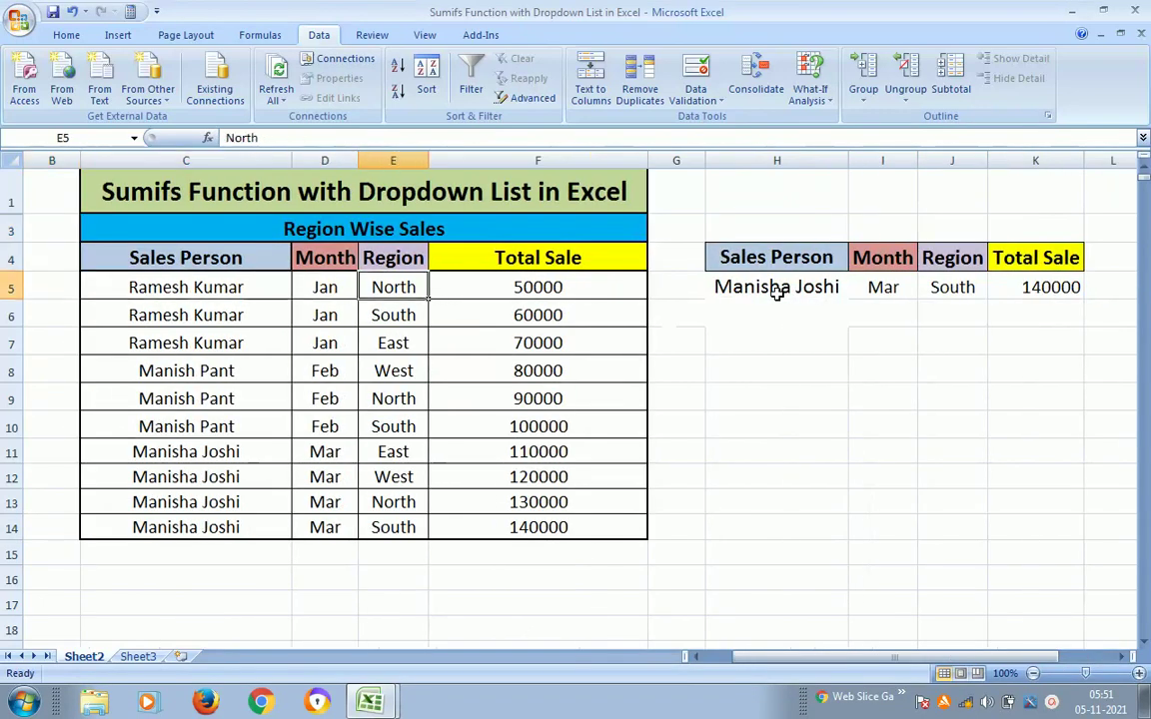
key("Down")
key("Up")
key("Right")
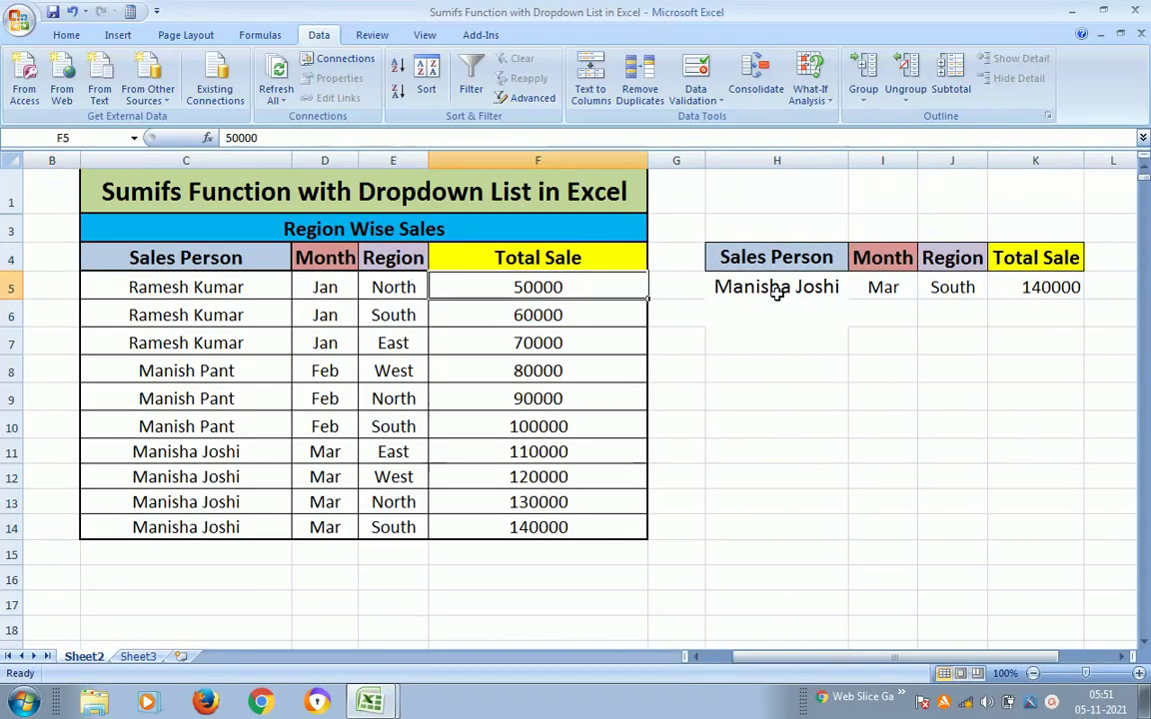
key("Right")
key("Right")
key("Right")
key("Right")
key("Right")
key("Right")
key("Right")
key("Right")
key("Up")
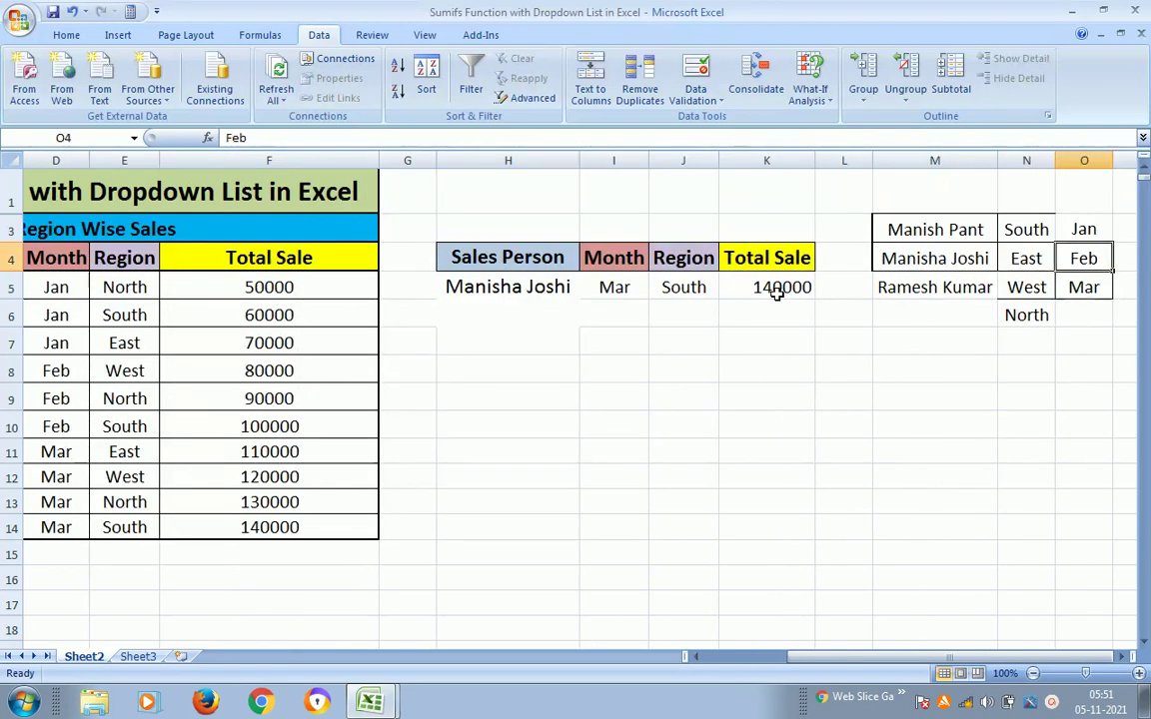
key("Up")
key("Left")
key("Left")
key("Left")
key("Left")
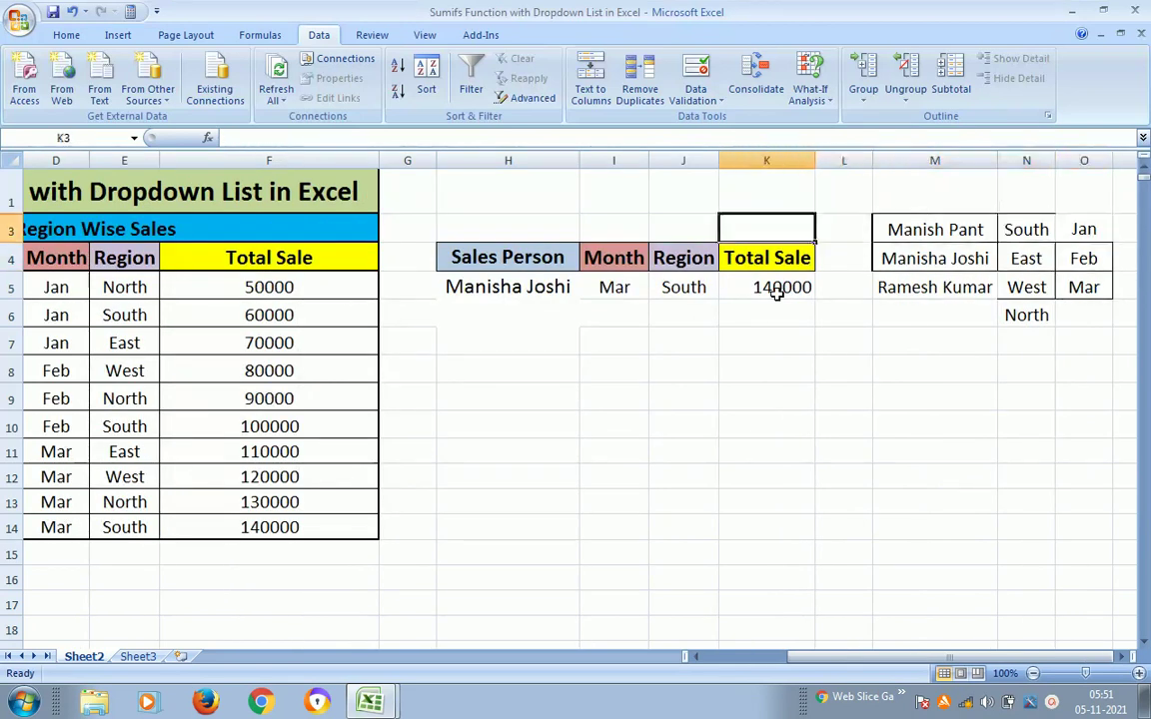
key("Left")
key("Left")
key("Left")
key("Left")
key("Left")
key("Left")
key("Down")
key("Right")
key("Right")
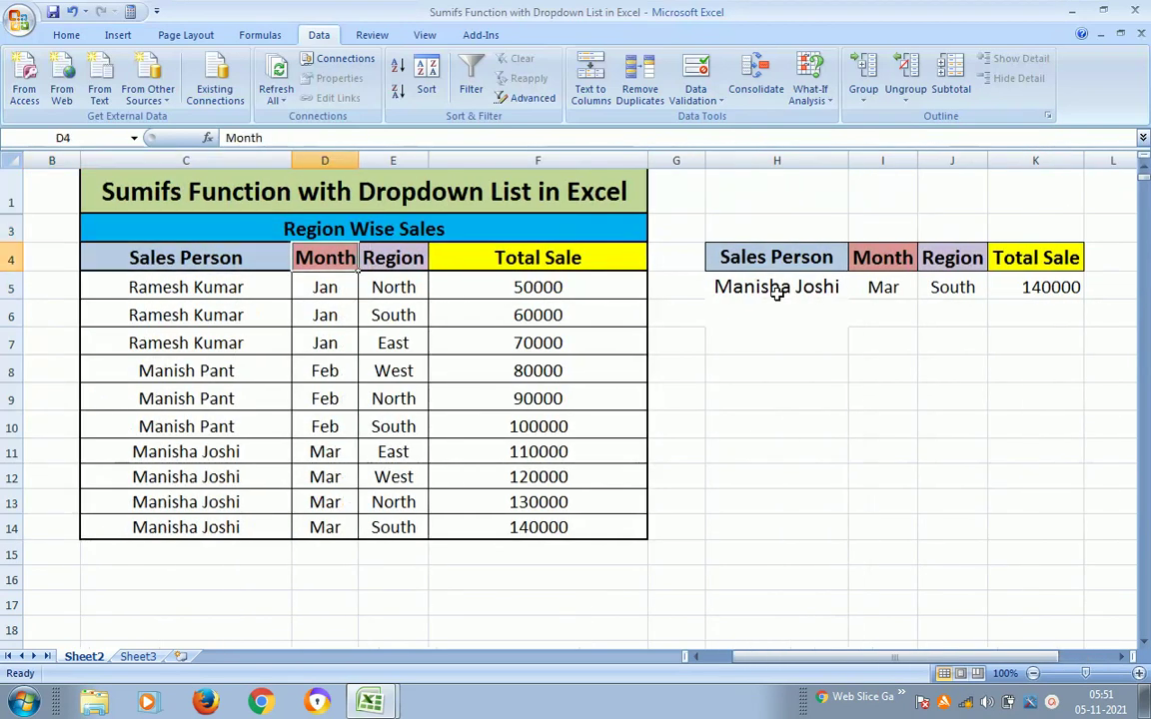
key("Down")
key("Down")
key("Down")
key("Up")
key("Down")
key("Down")
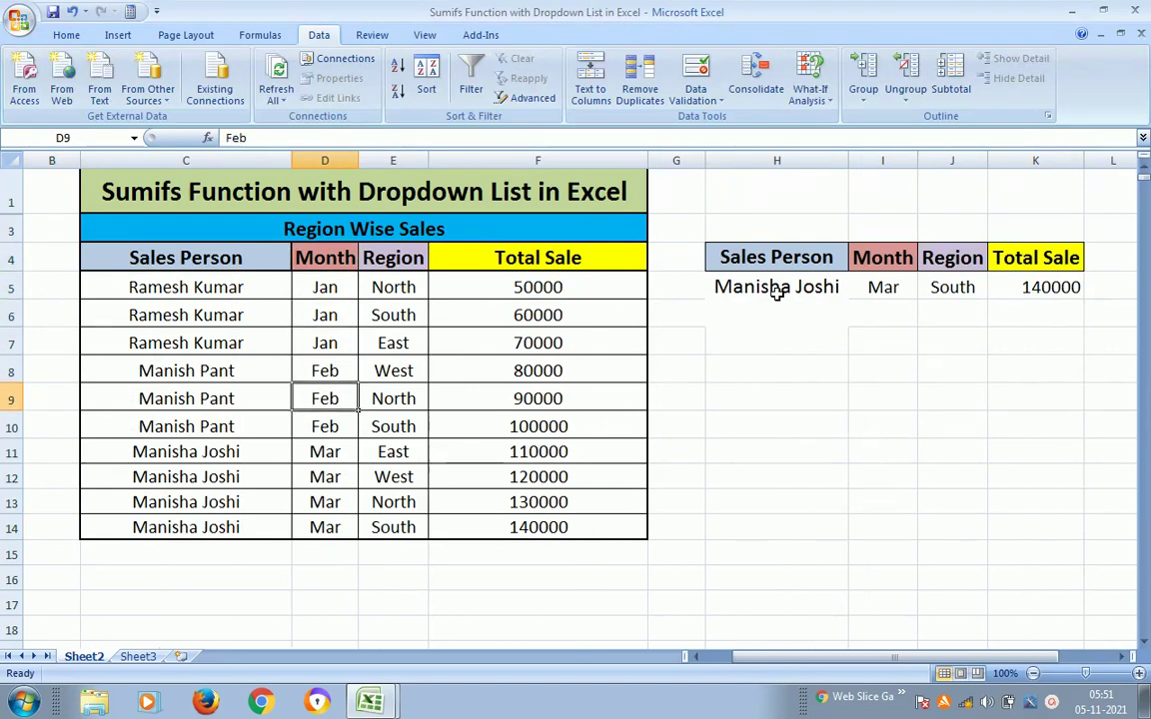
key("Up")
key("Up")
key("Up")
key("Right")
key("Down")
key("Right")
key("Right")
key("Right")
key("Right")
key("Right")
key("Right")
key("Up")
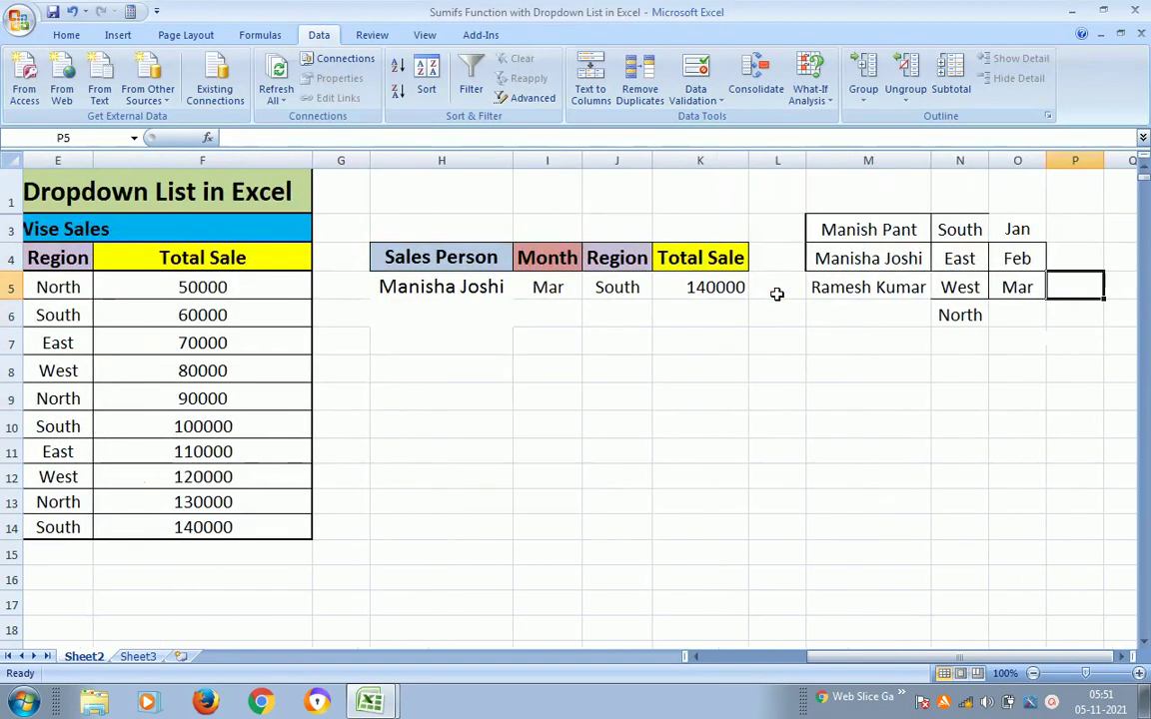
key("Up")
key("Up")
key("Left")
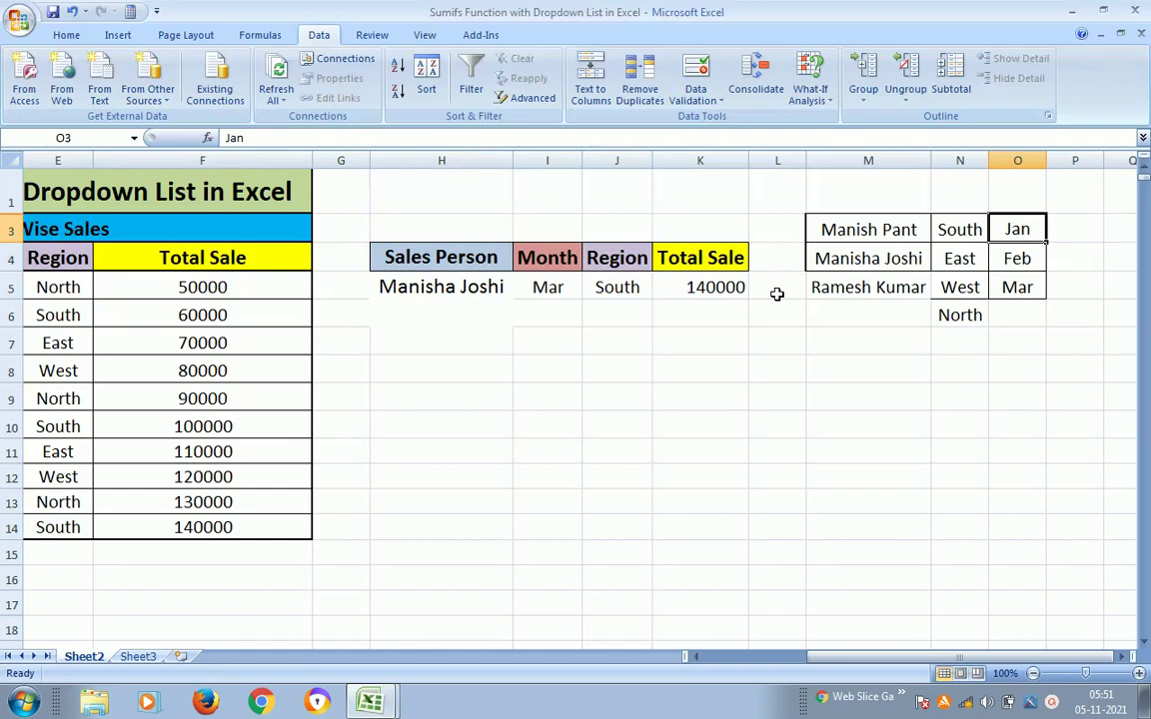
key("Left")
key("Left")
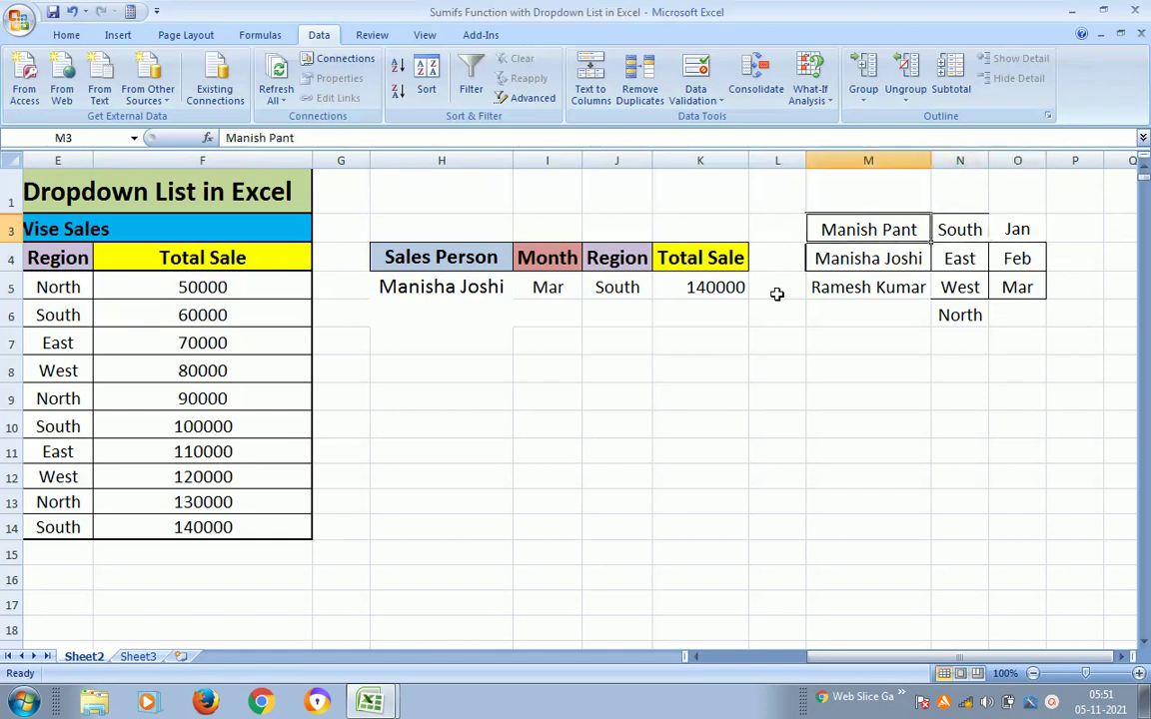
key("Left")
key("Left")
key("Left")
key("Left")
key("Left")
key("Down")
key("Down")
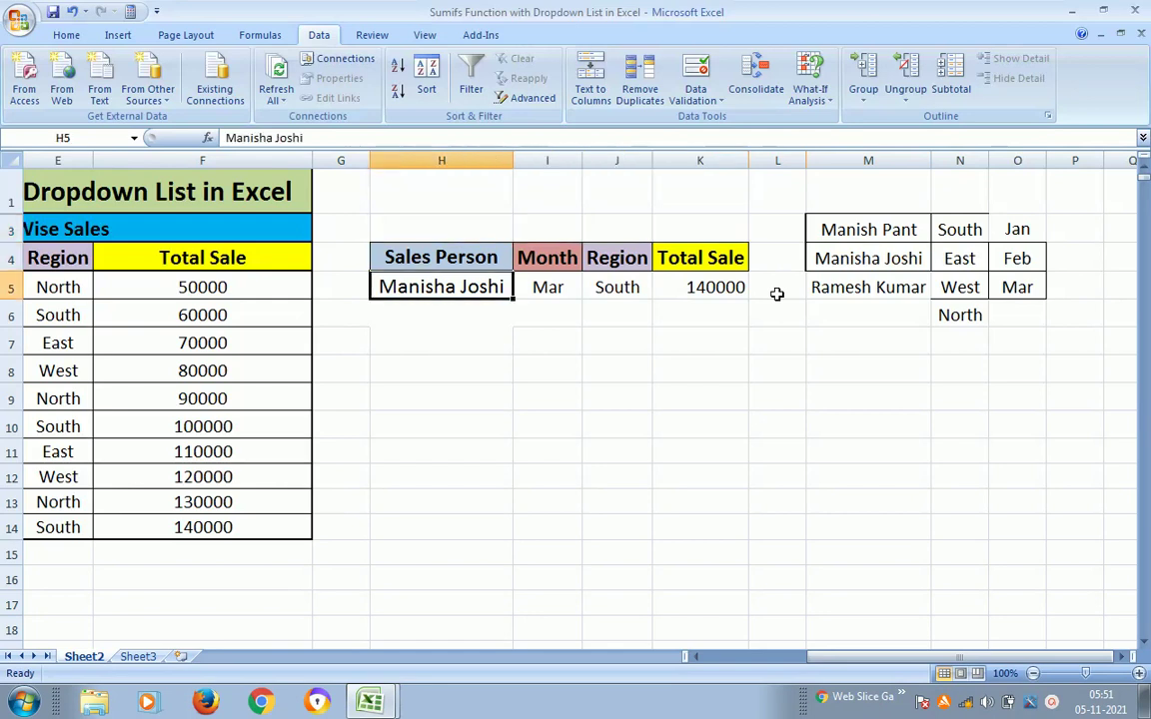
key("Right")
key("Right")
key("Right")
key("Right")
key("Right")
key("Up")
key("Up")
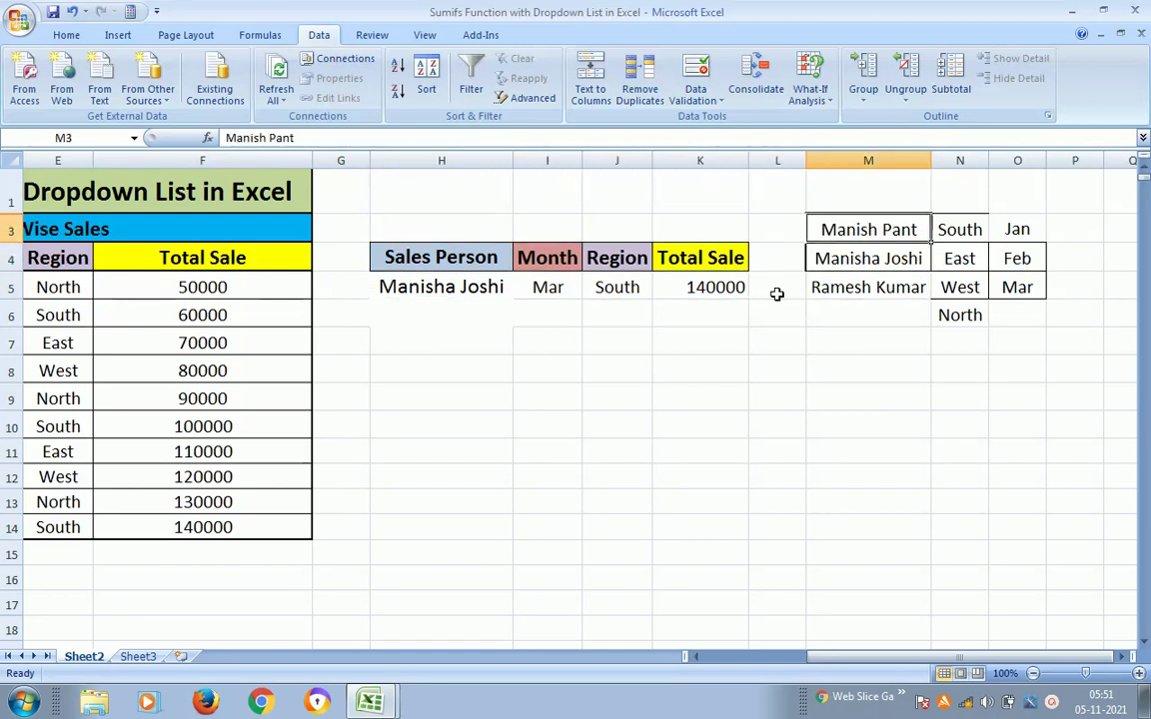
key("Down")
key("Down")
key("Left")
key("Left")
key("Left")
key("Left")
key("Left")
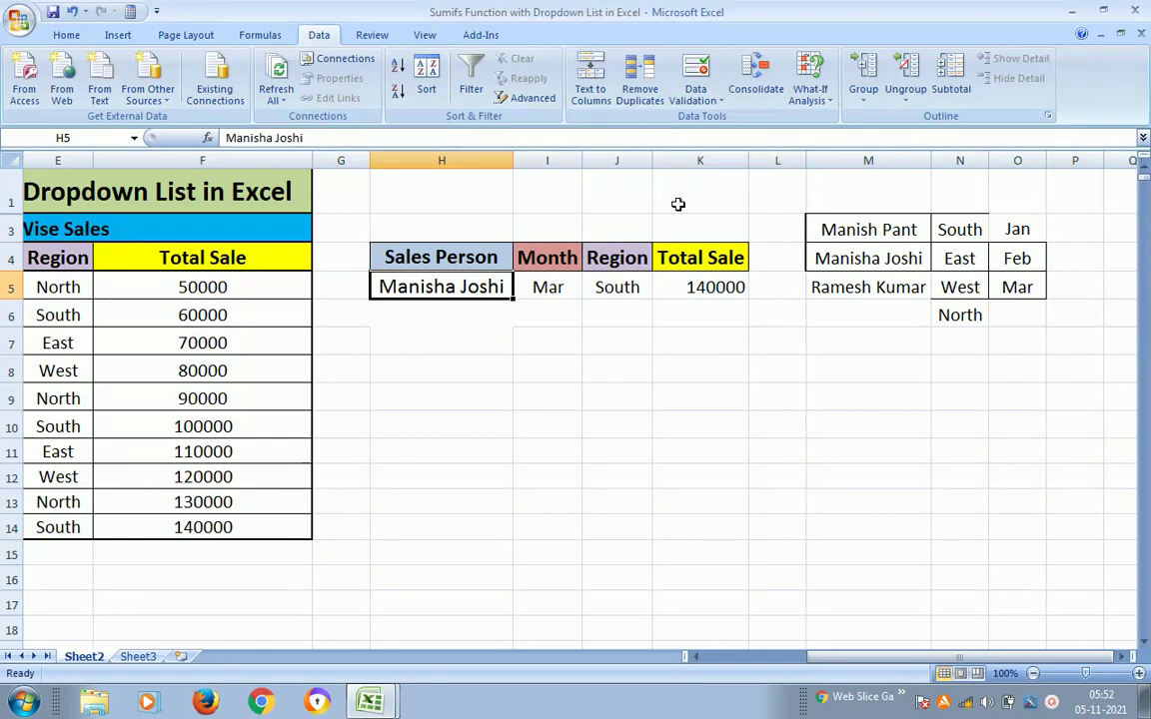
Give H5 a List data validation with source =$M$3:$M$5
left_click(694, 80)
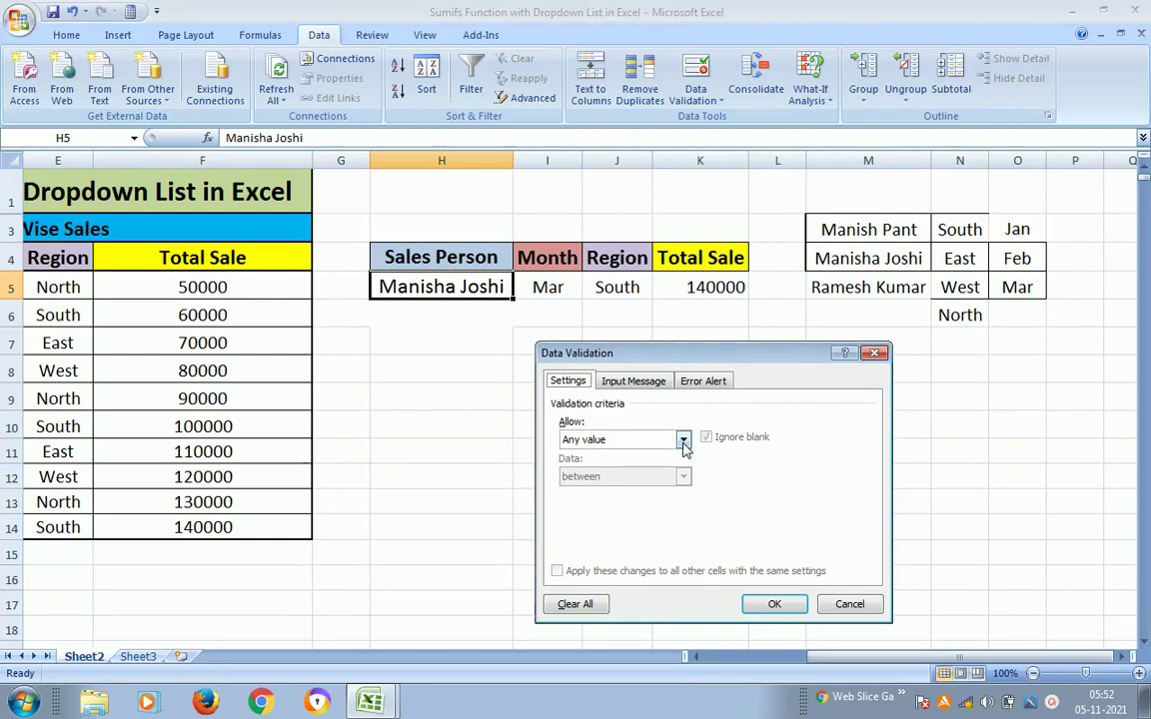
left_click(683, 440)
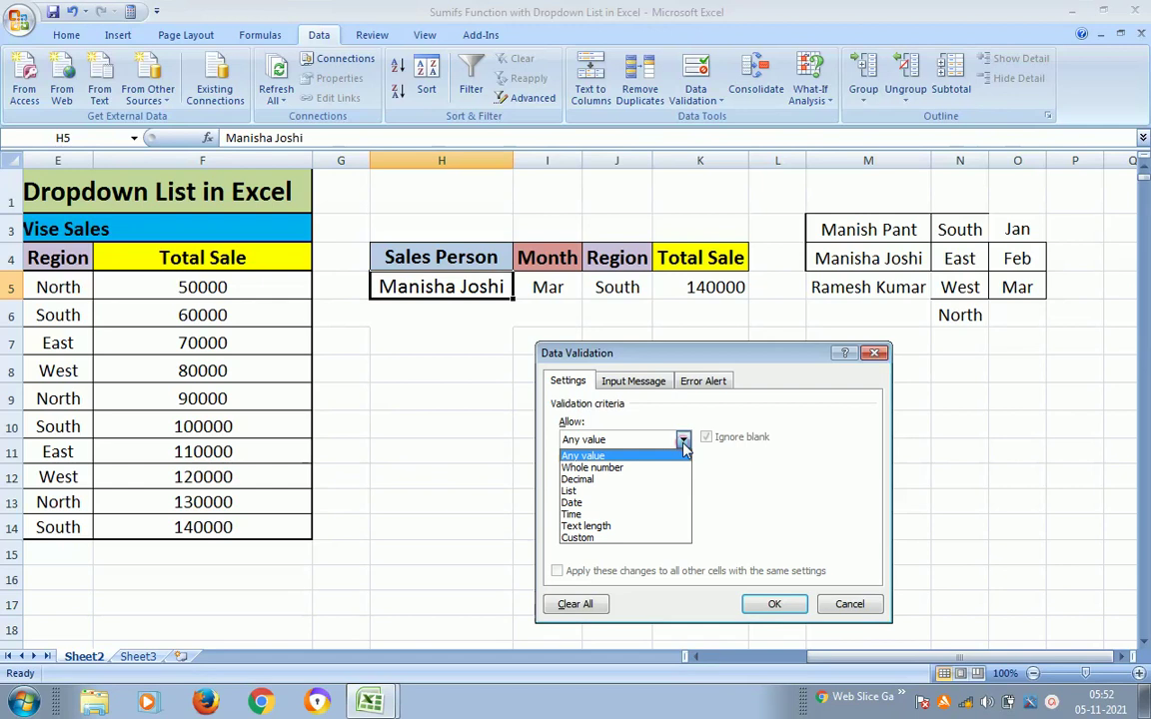
left_click(597, 492)
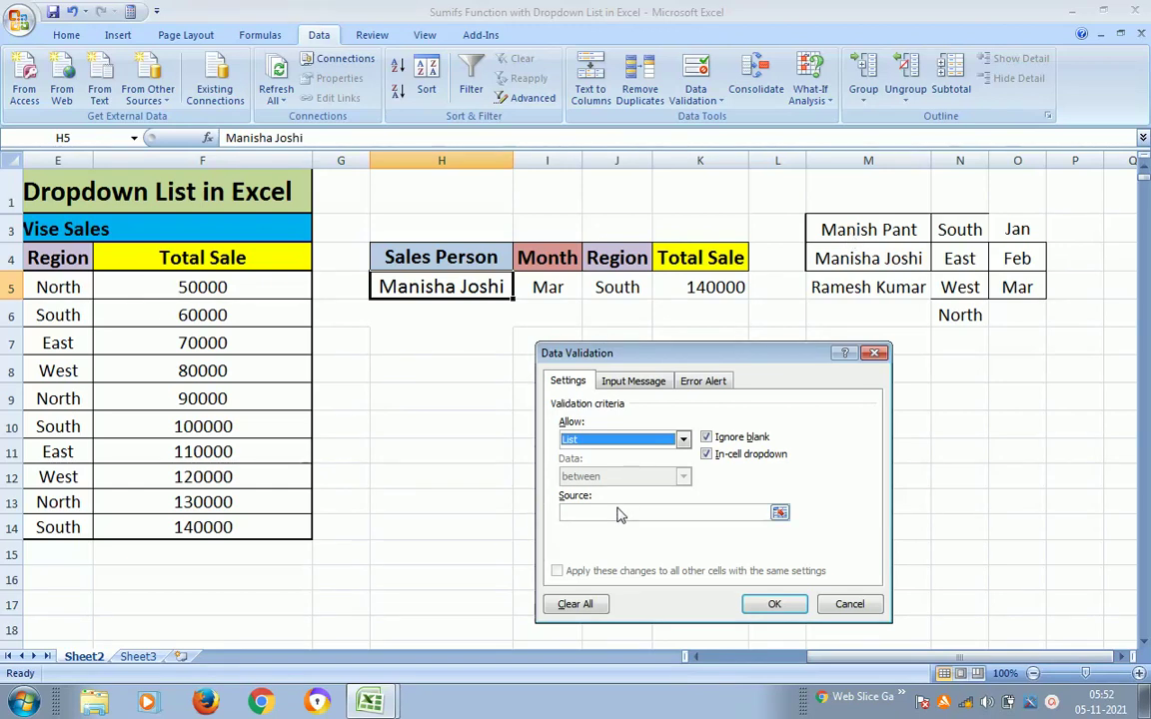
left_click(615, 512)
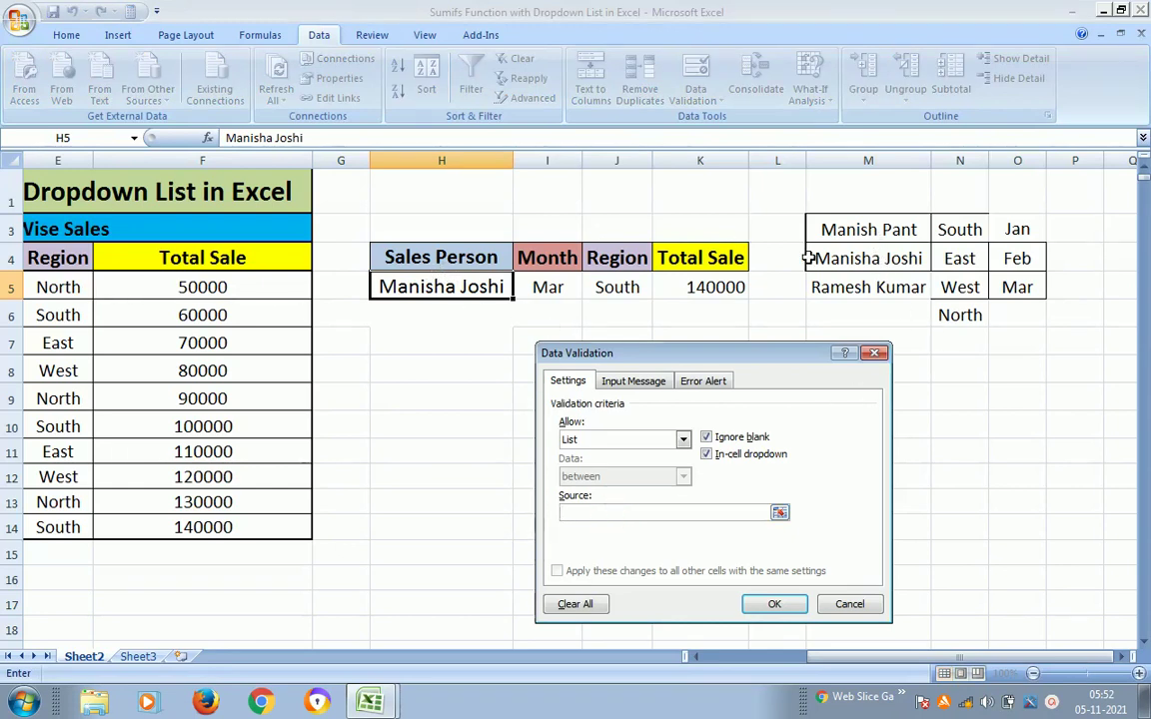
left_click_drag(868, 231, 868, 258)
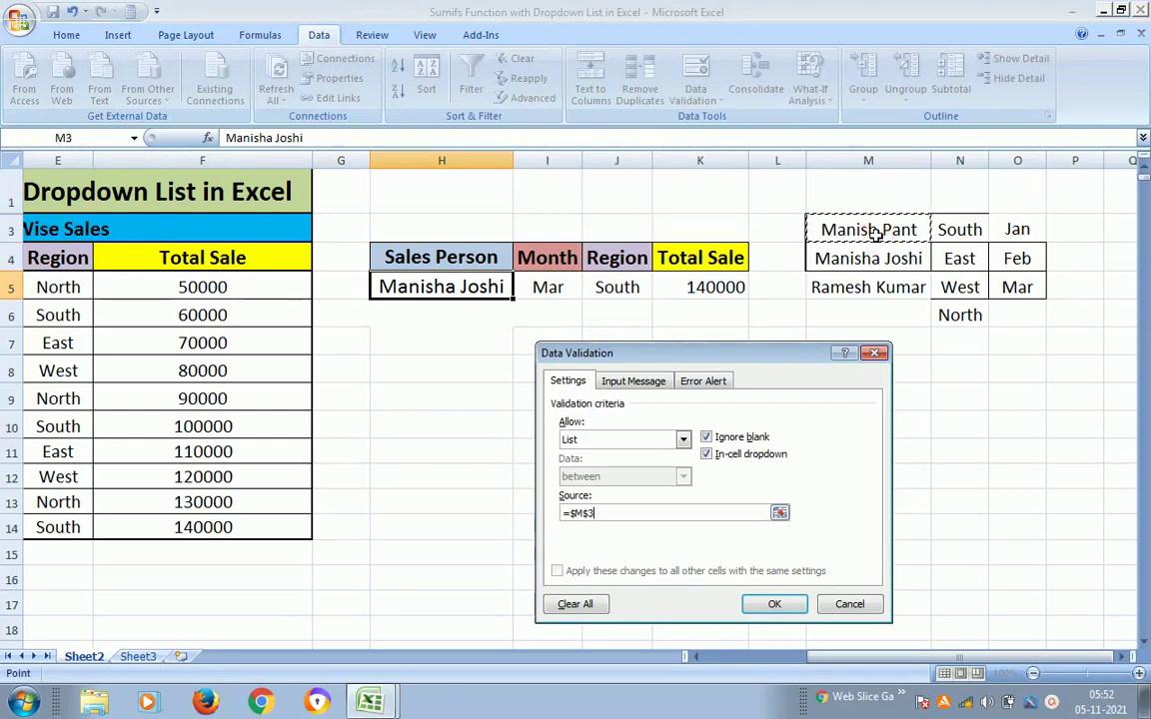
left_click_drag(875, 232, 868, 287)
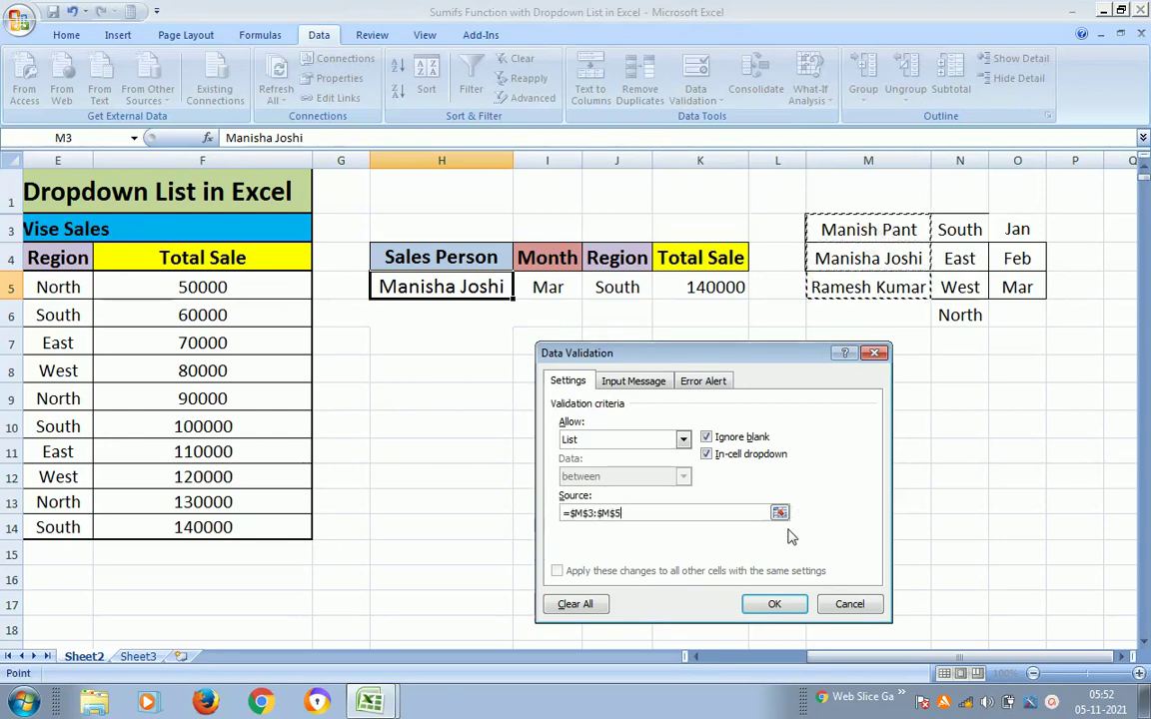
left_click(777, 602)
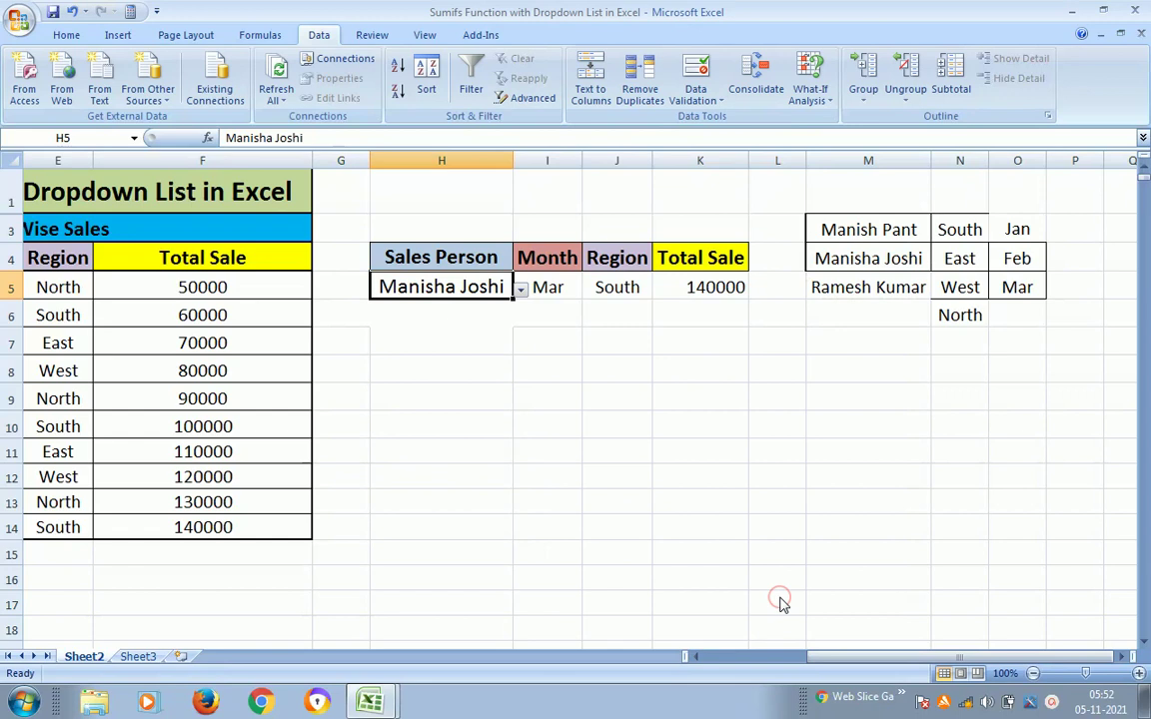
Open the H5 dropdown to check its three names, leaving the value unchanged
left_click(521, 289)
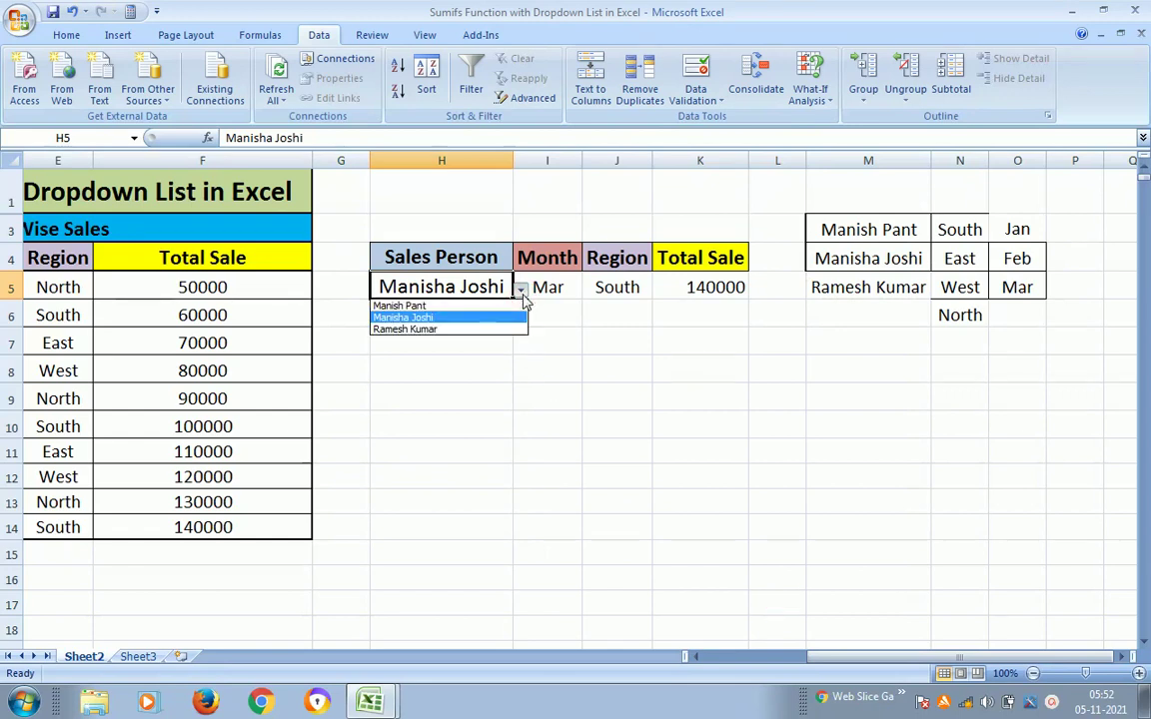
left_click(520, 289)
left_click(547, 287)
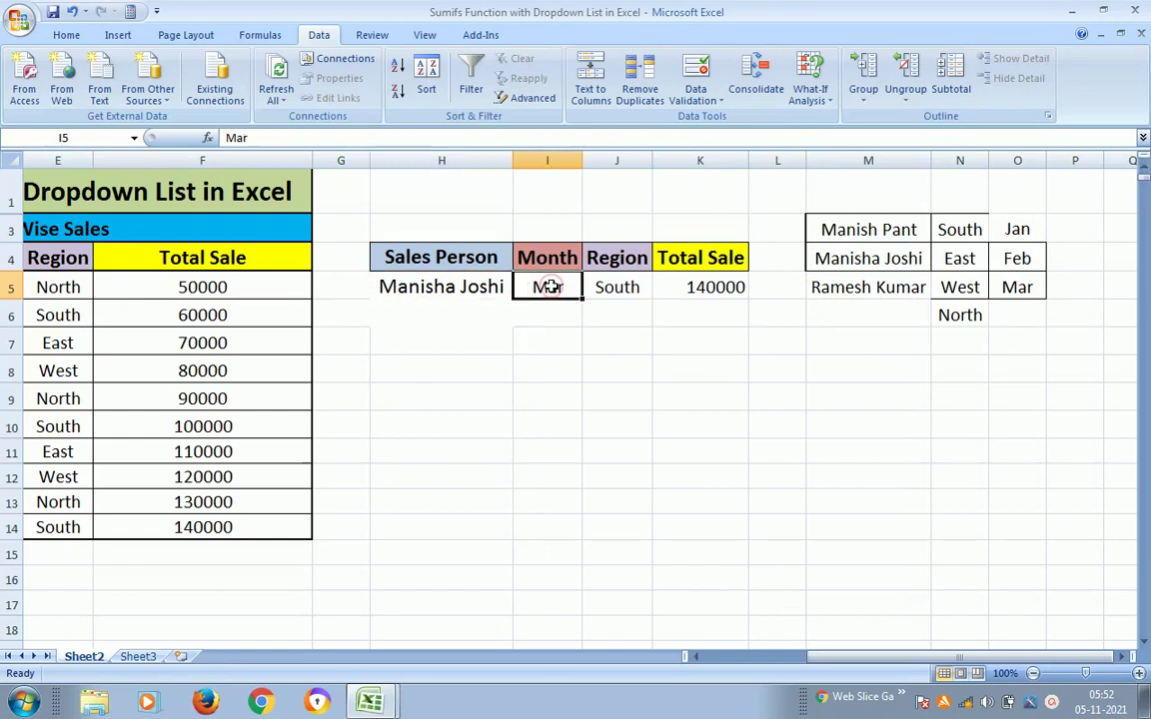
Give I5 a List validation sourced from =$O$3:$O$5, offering Jan, Feb and Mar
left_click(695, 91)
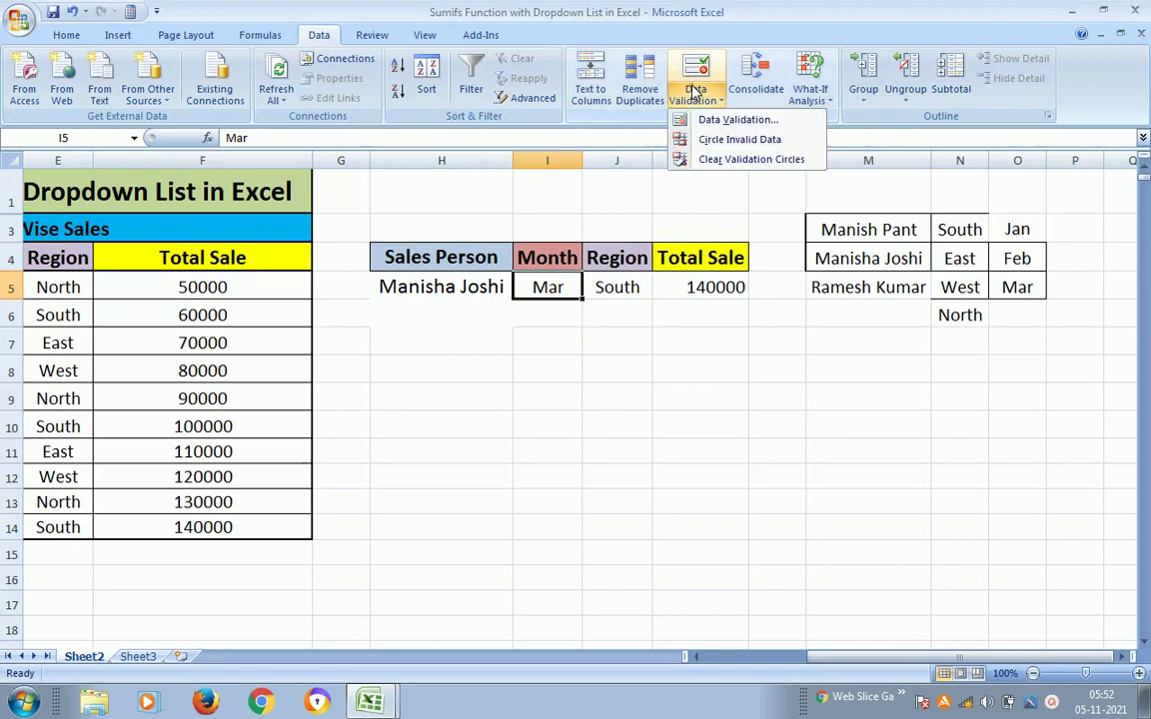
left_click(705, 119)
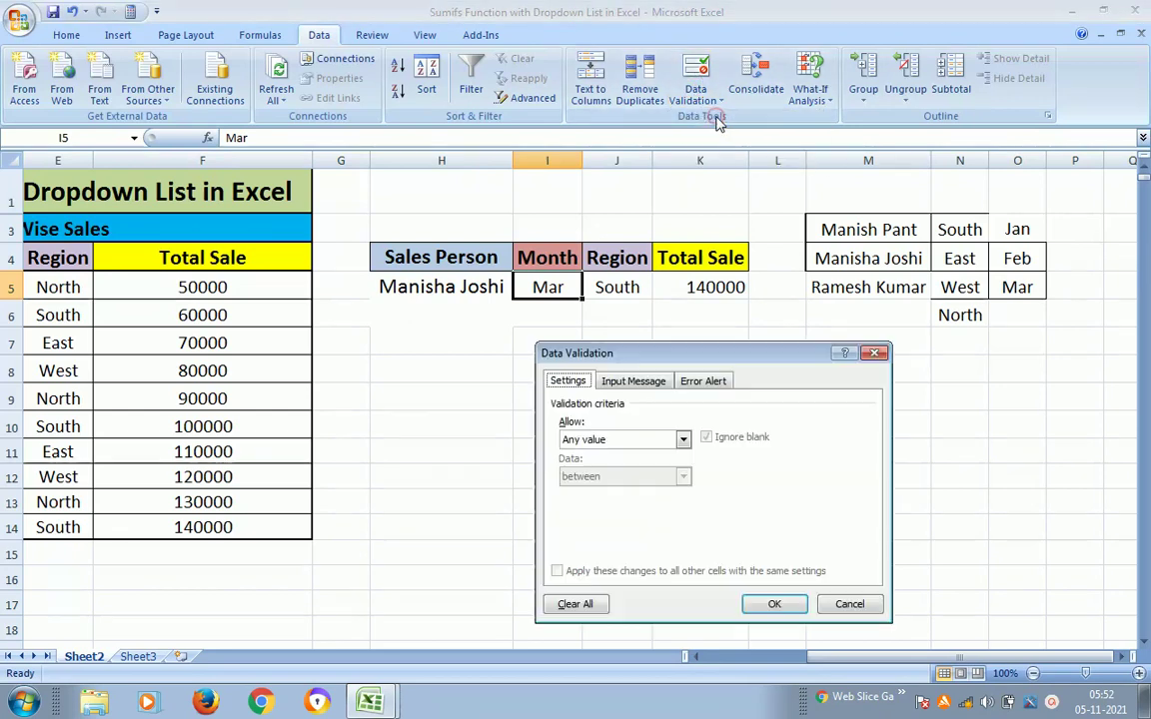
left_click(682, 440)
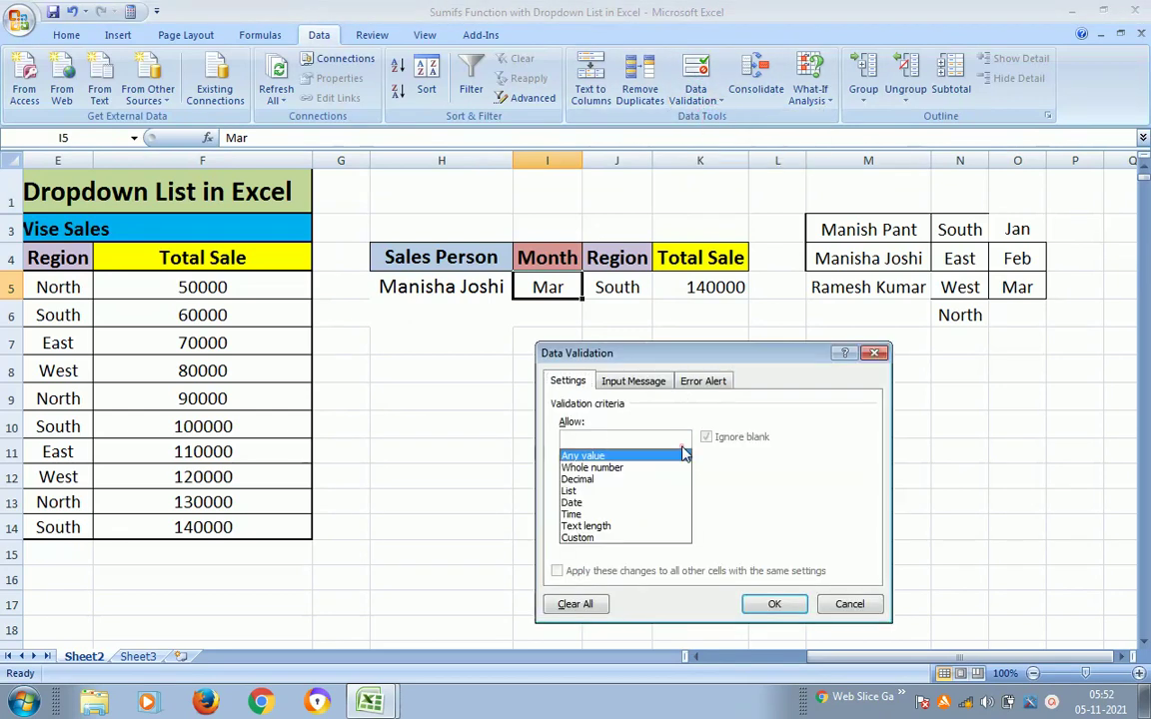
left_click(607, 493)
left_click(604, 511)
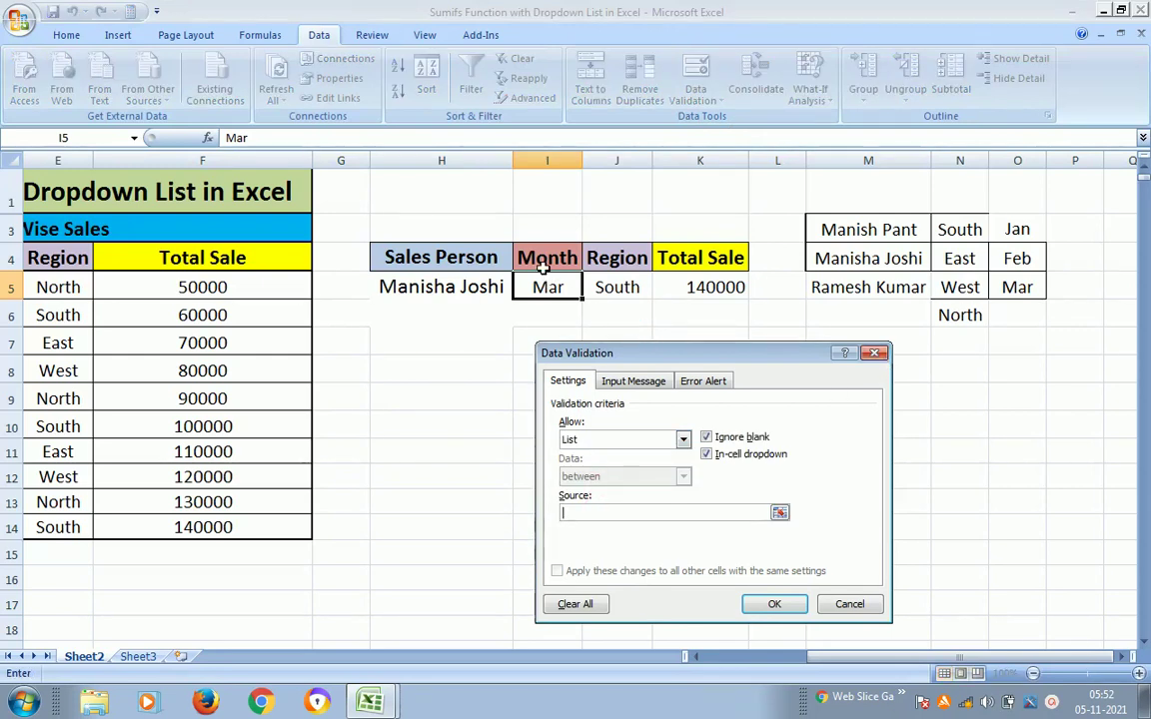
left_click(1017, 230)
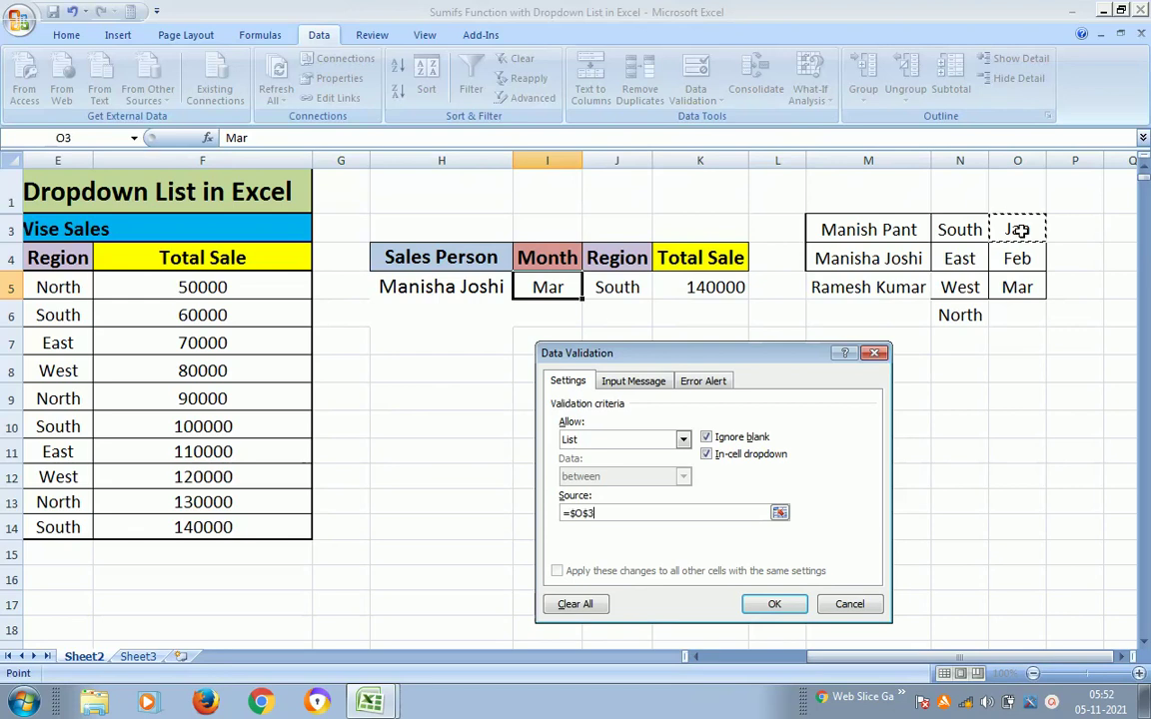
left_click_drag(1017, 230, 1017, 287)
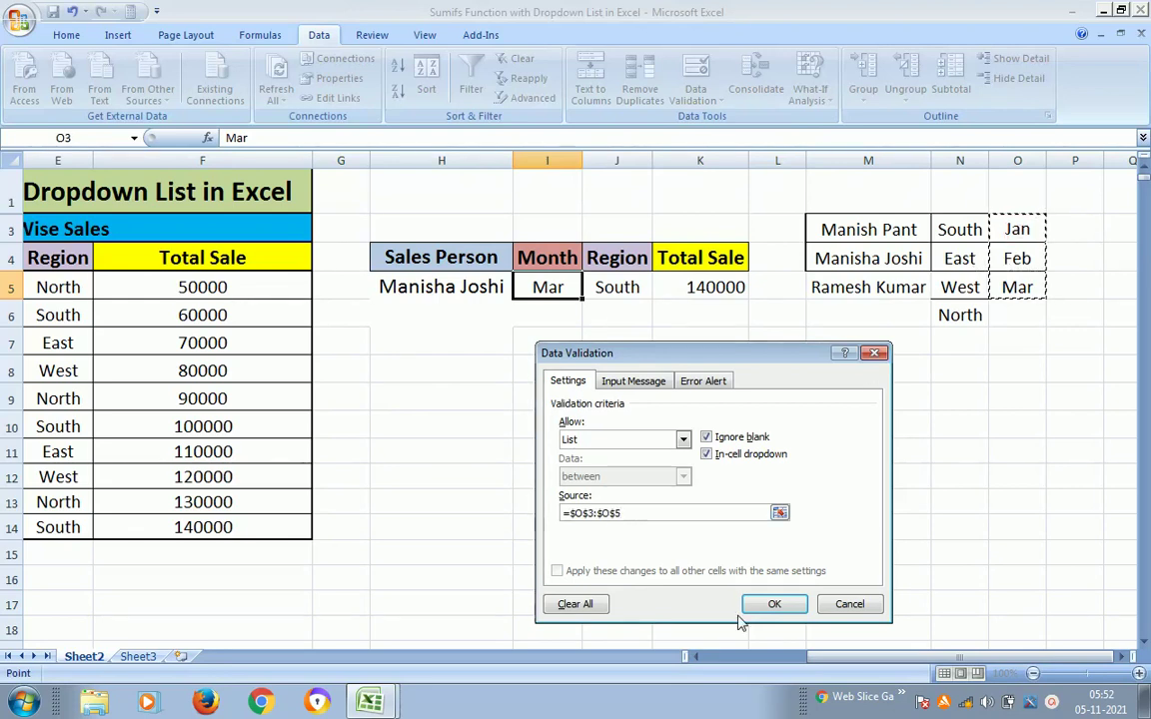
left_click(772, 605)
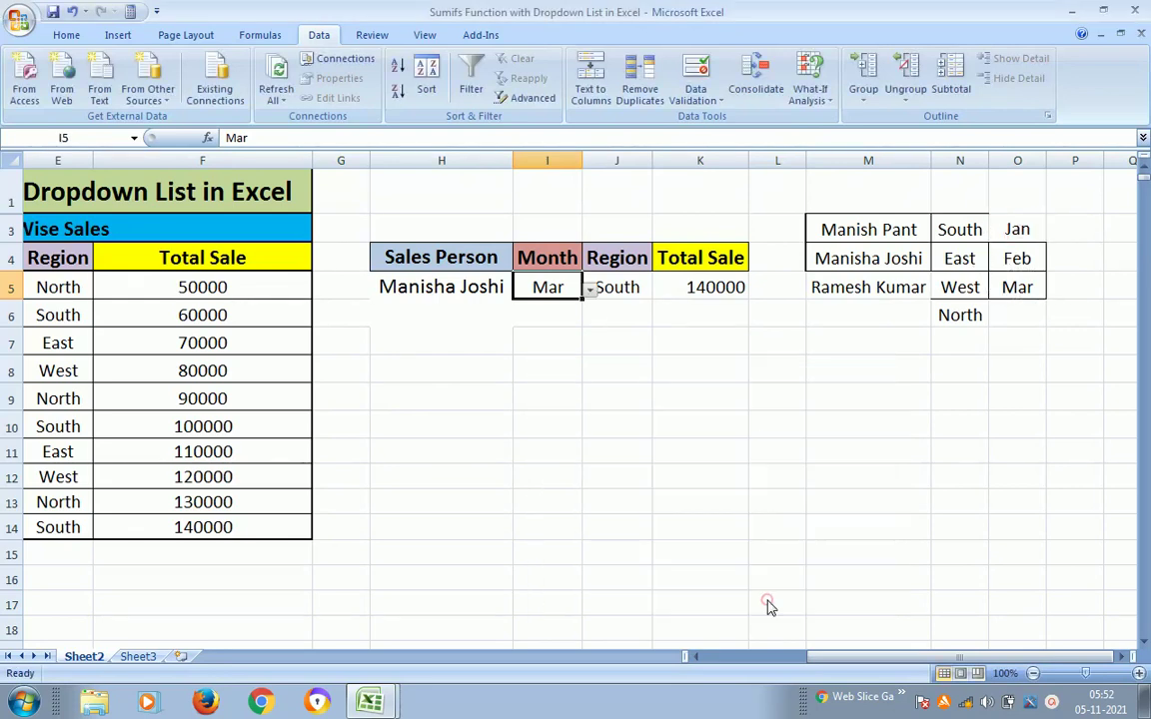
left_click(616, 288)
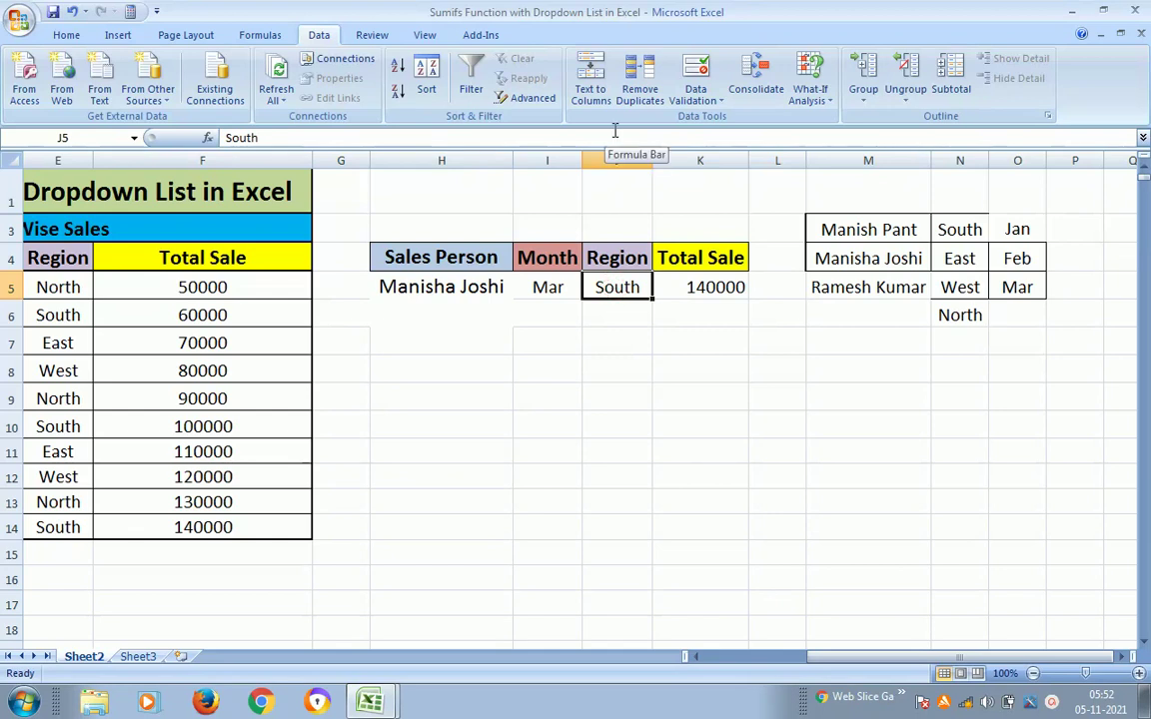
Give J5 a List validation sourced from =$N$3:$N$6, offering South, East, West and North
left_click(696, 97)
left_click(735, 120)
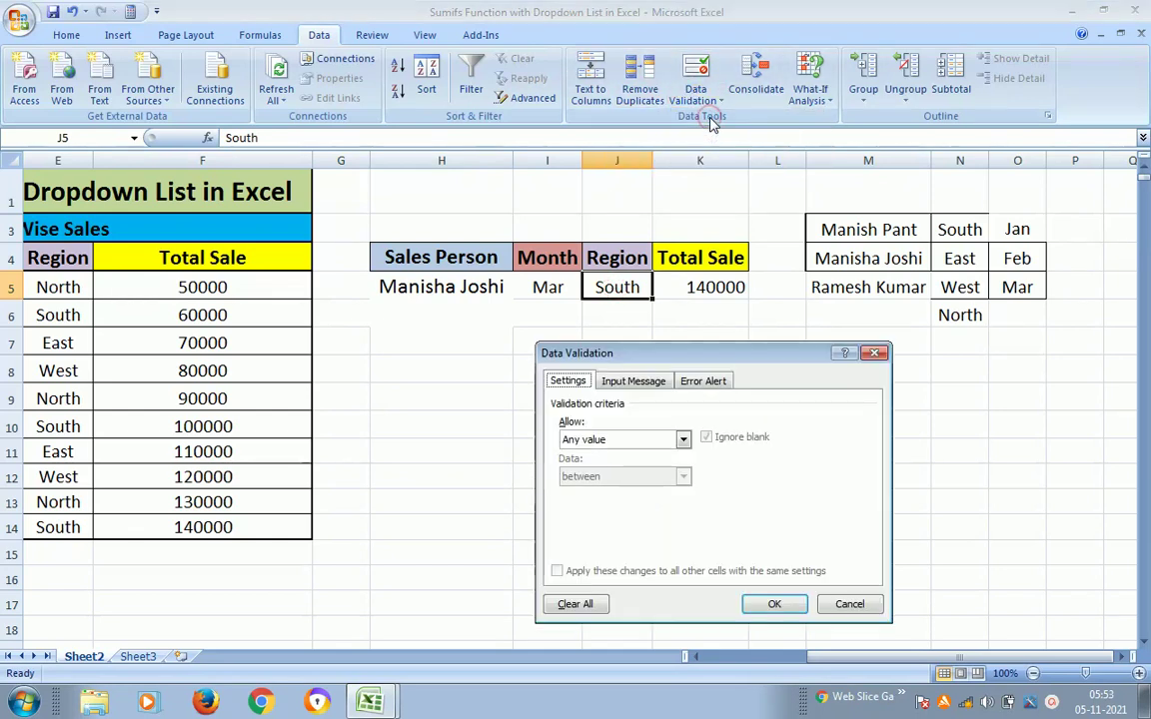
left_click(682, 441)
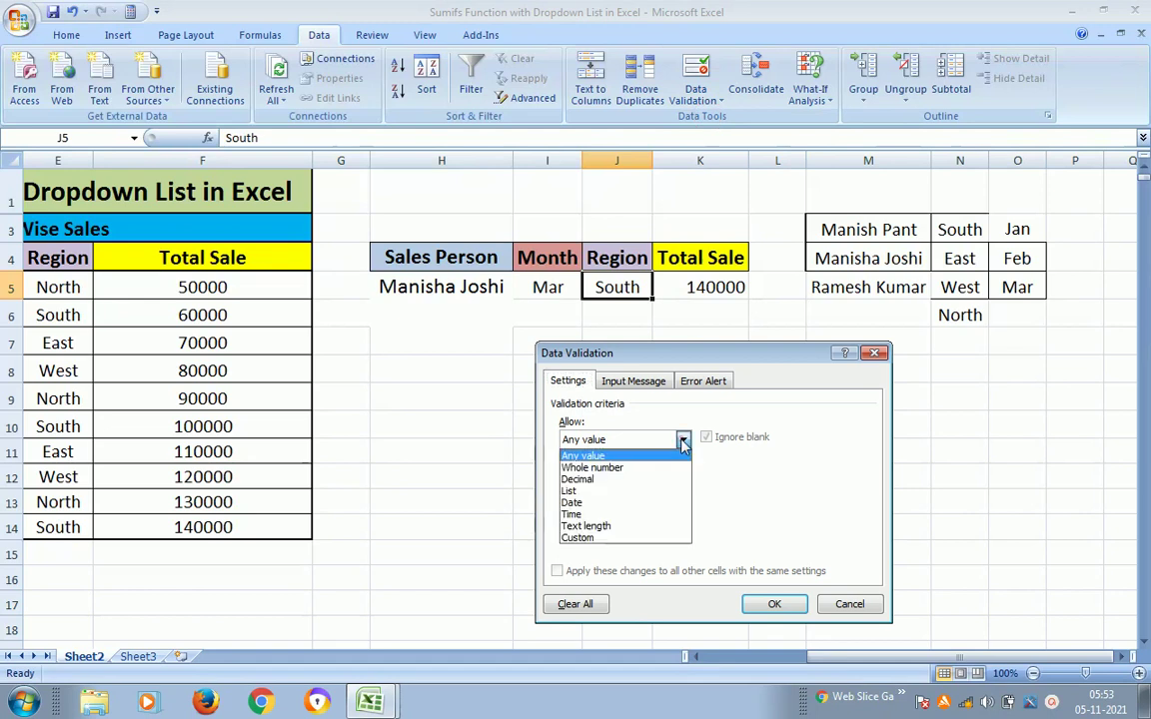
left_click(597, 493)
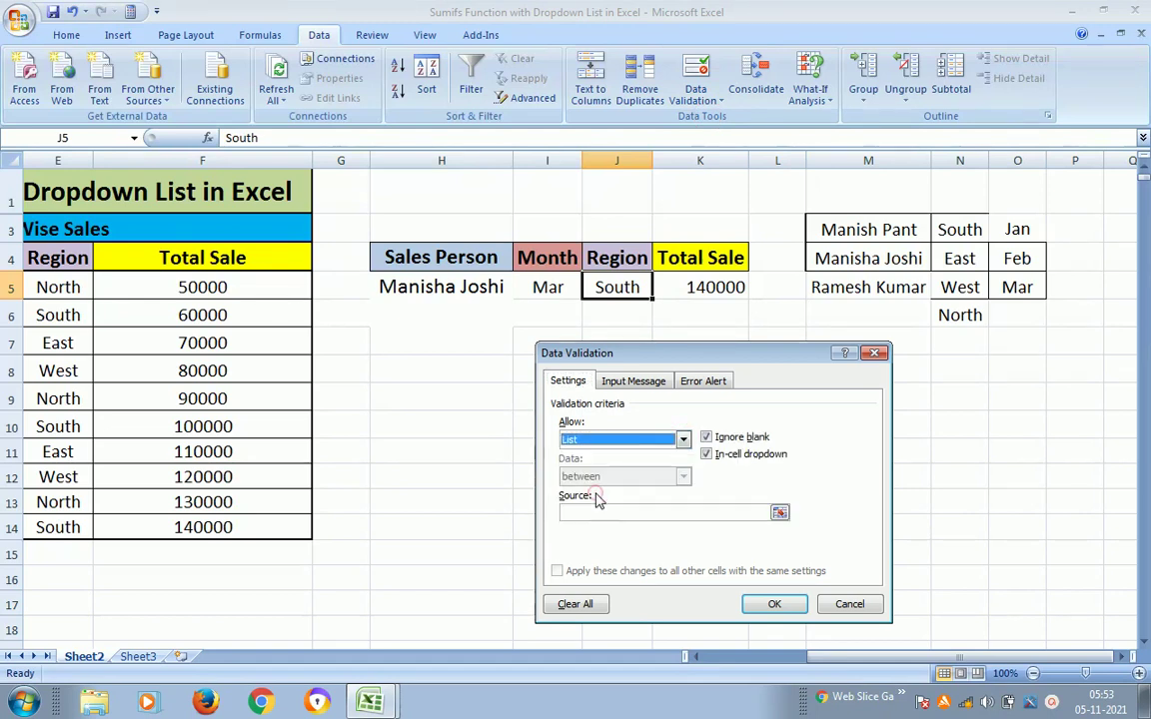
left_click(593, 513)
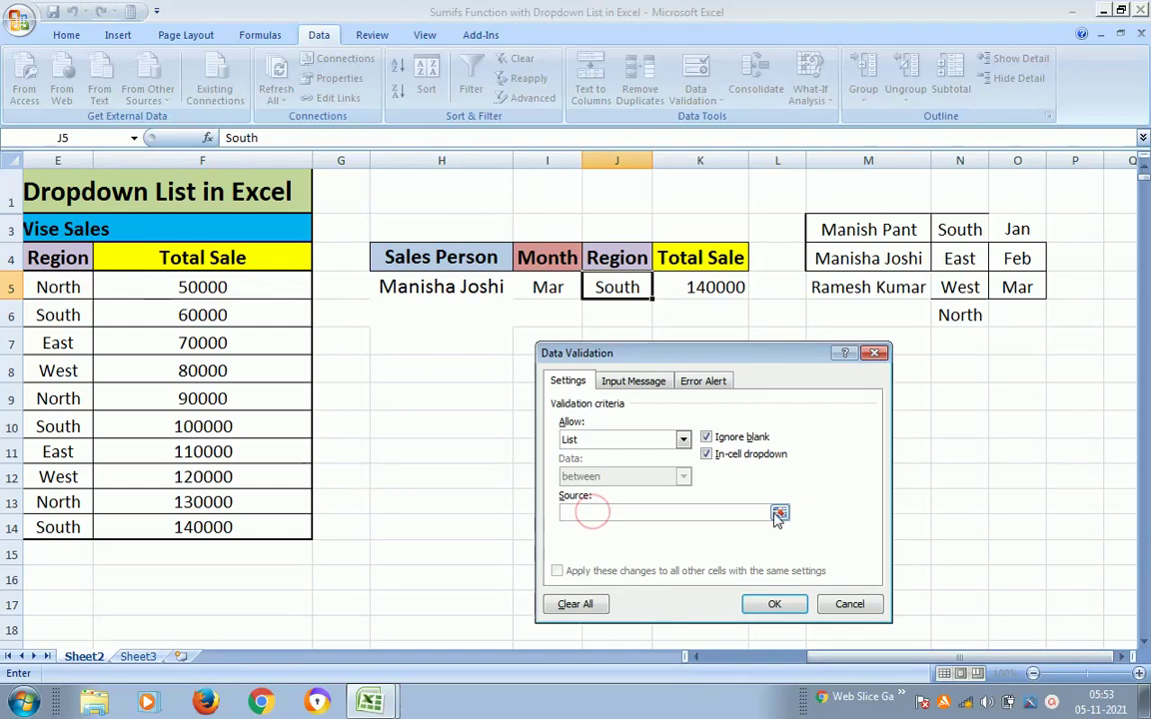
left_click(957, 230)
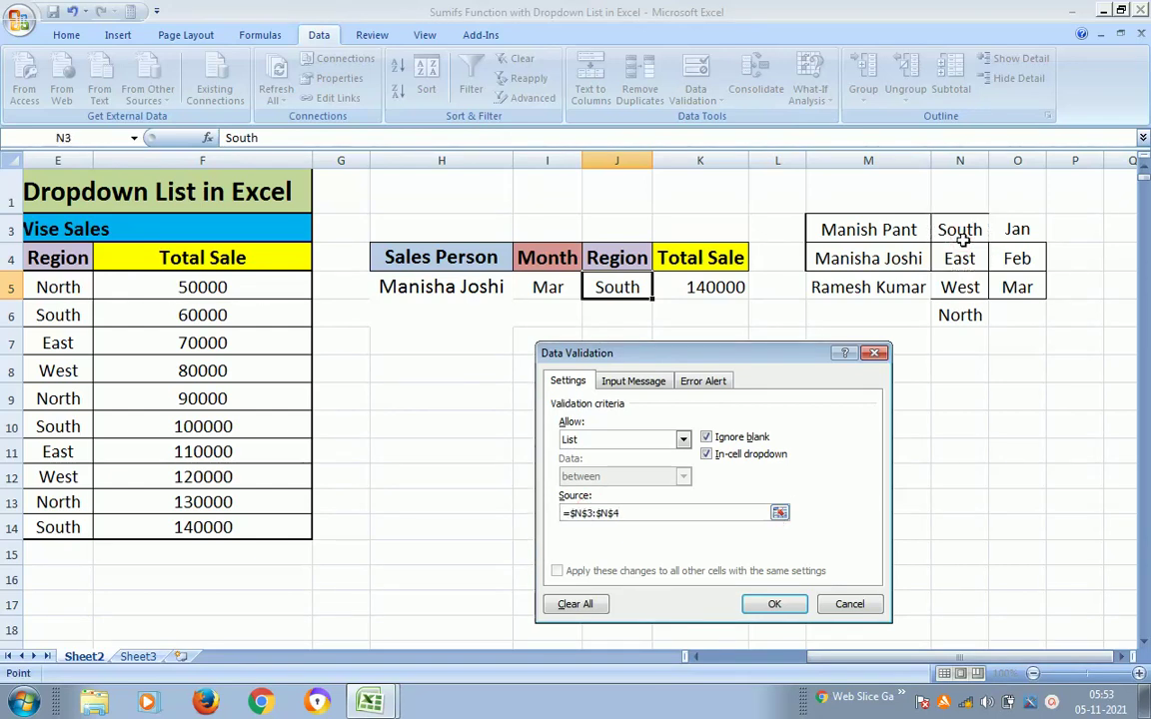
left_click_drag(962, 238, 959, 315)
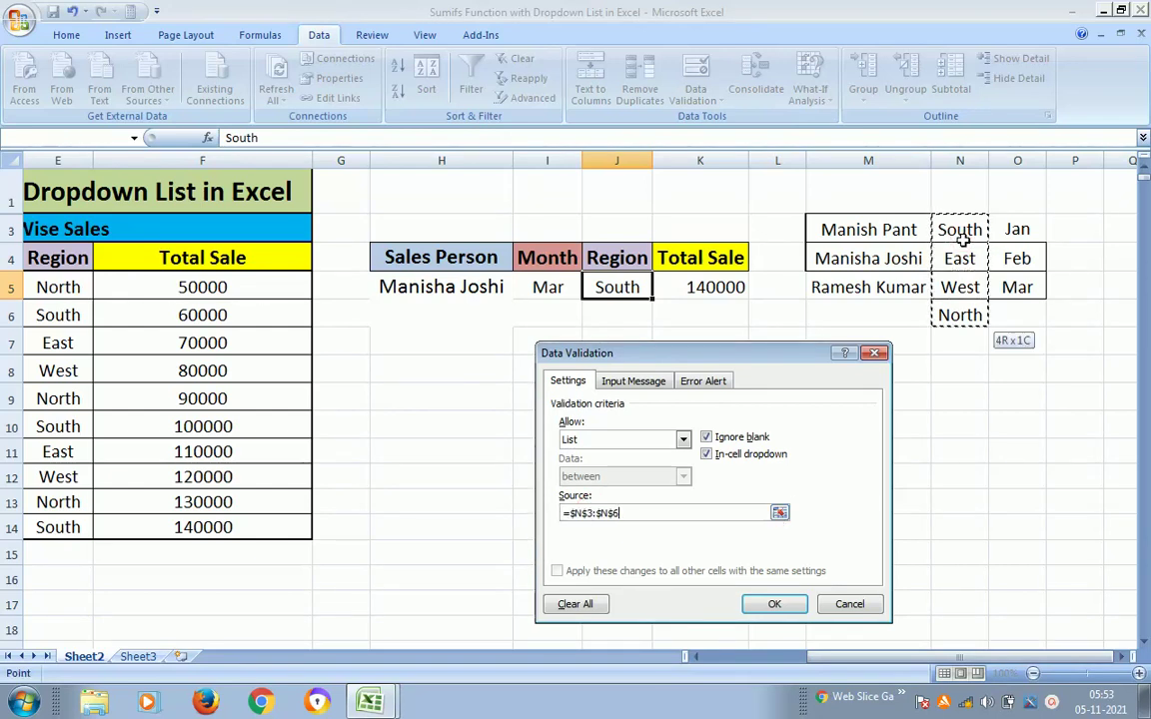
left_click(775, 602)
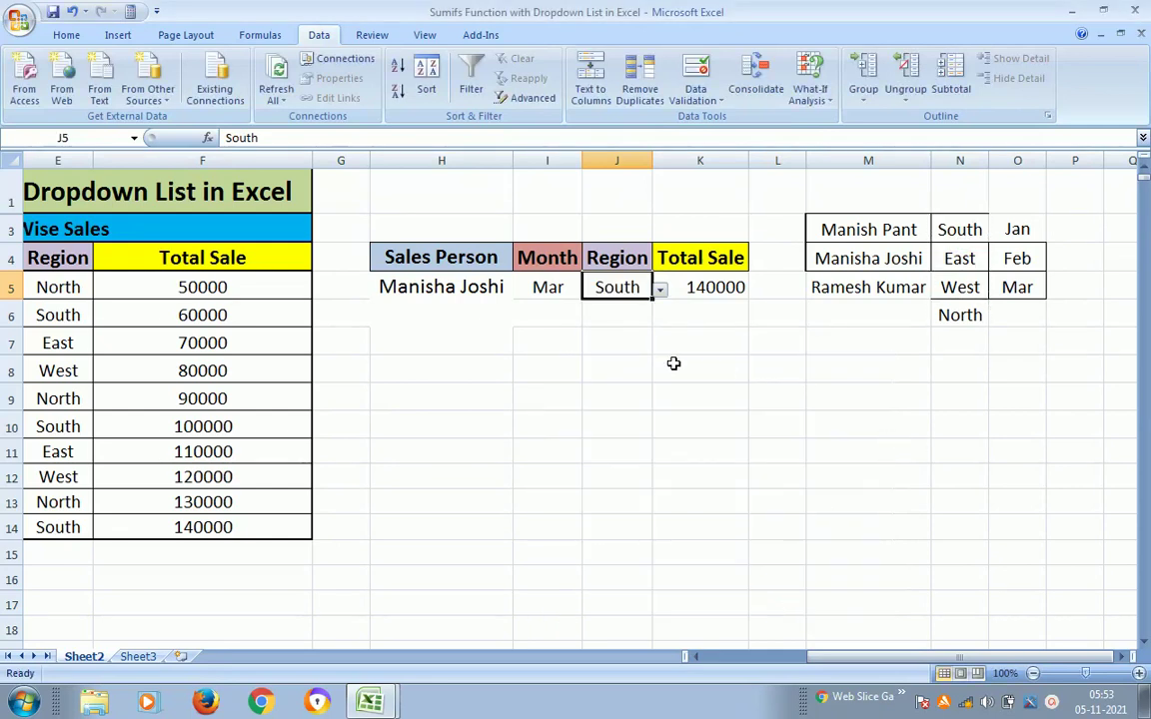
Check the Total Sale formula in K5 and the other cells of the lookup row
left_click(729, 287)
key("Left")
key("Left")
key("Left")
key("Right")
key("Right")
key("Right")
key("Right")
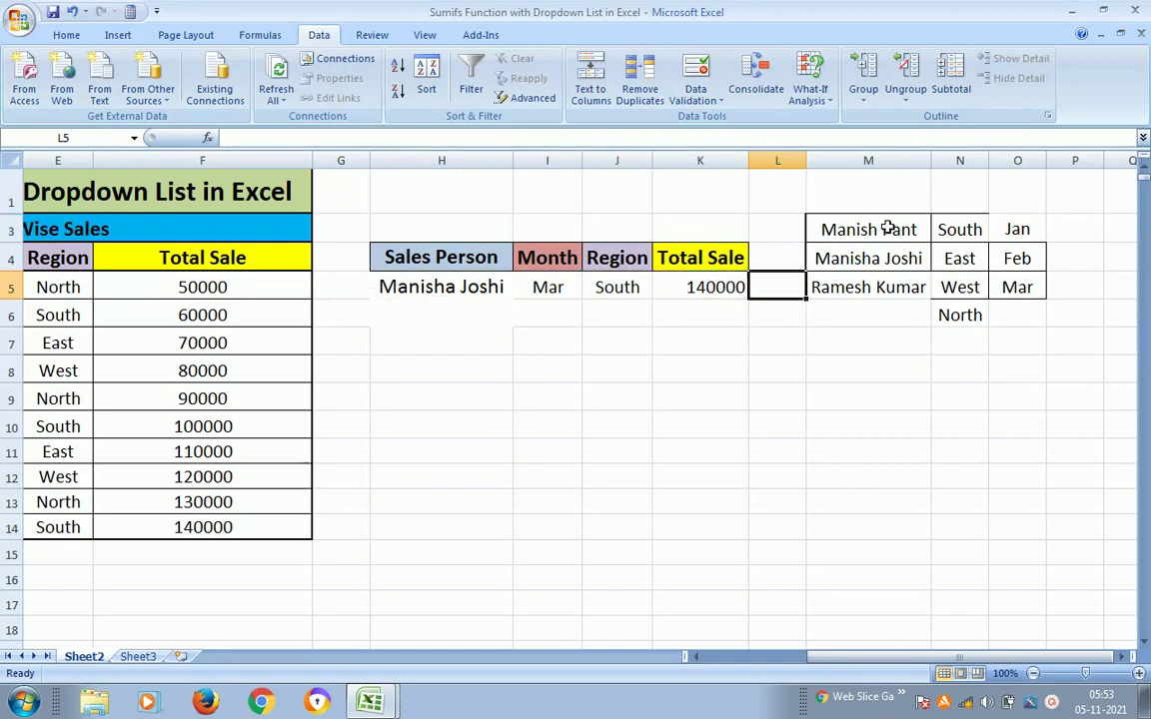
left_click(465, 285)
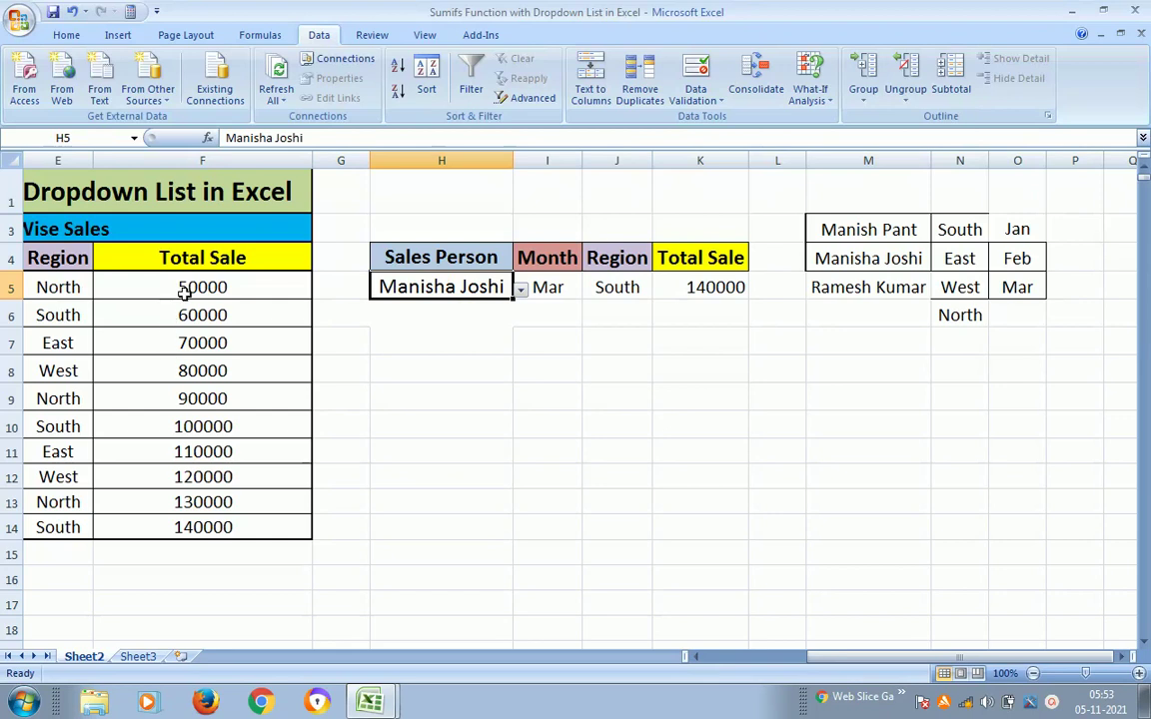
key("Left")
key("Left")
key("Left")
key("Left")
Pick the third sales person from the H5 dropdown
key("Right")
key("Right")
key("Right")
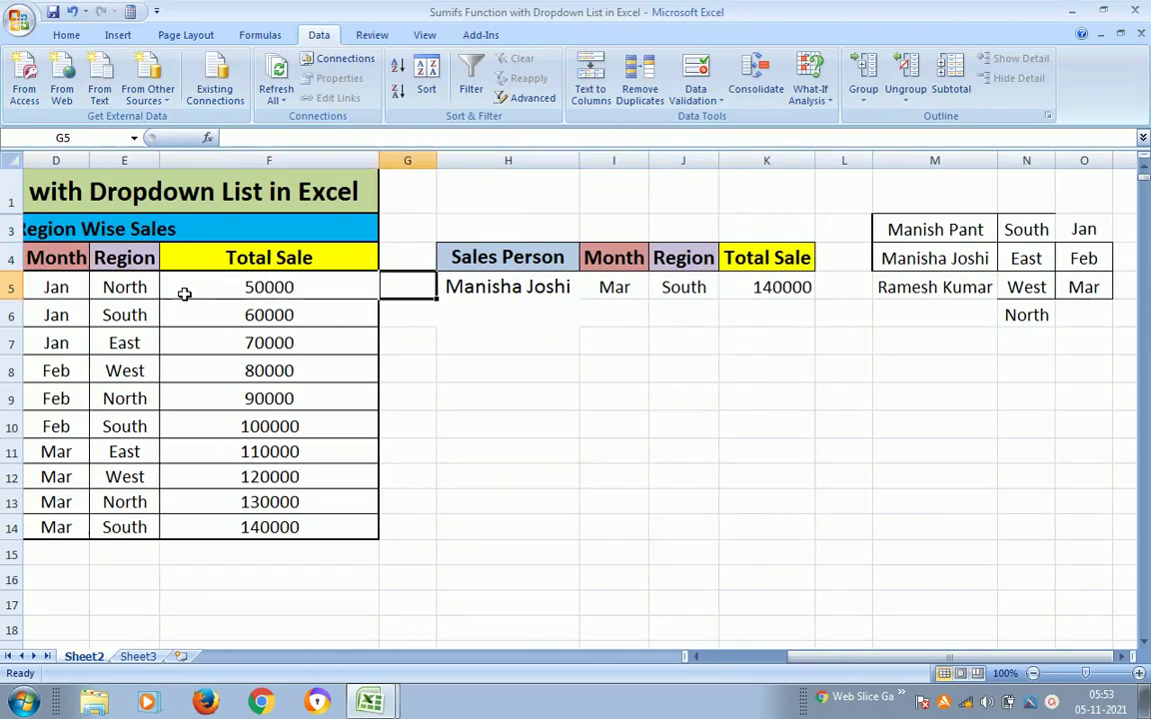
key("Right")
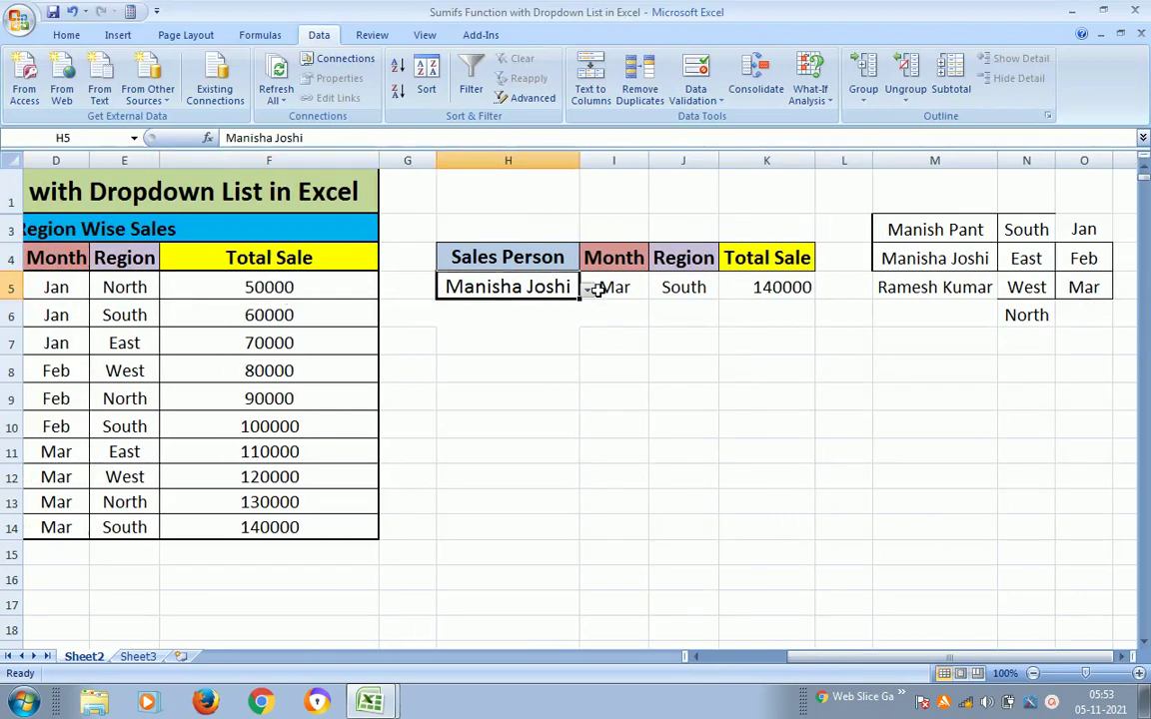
left_click(588, 289)
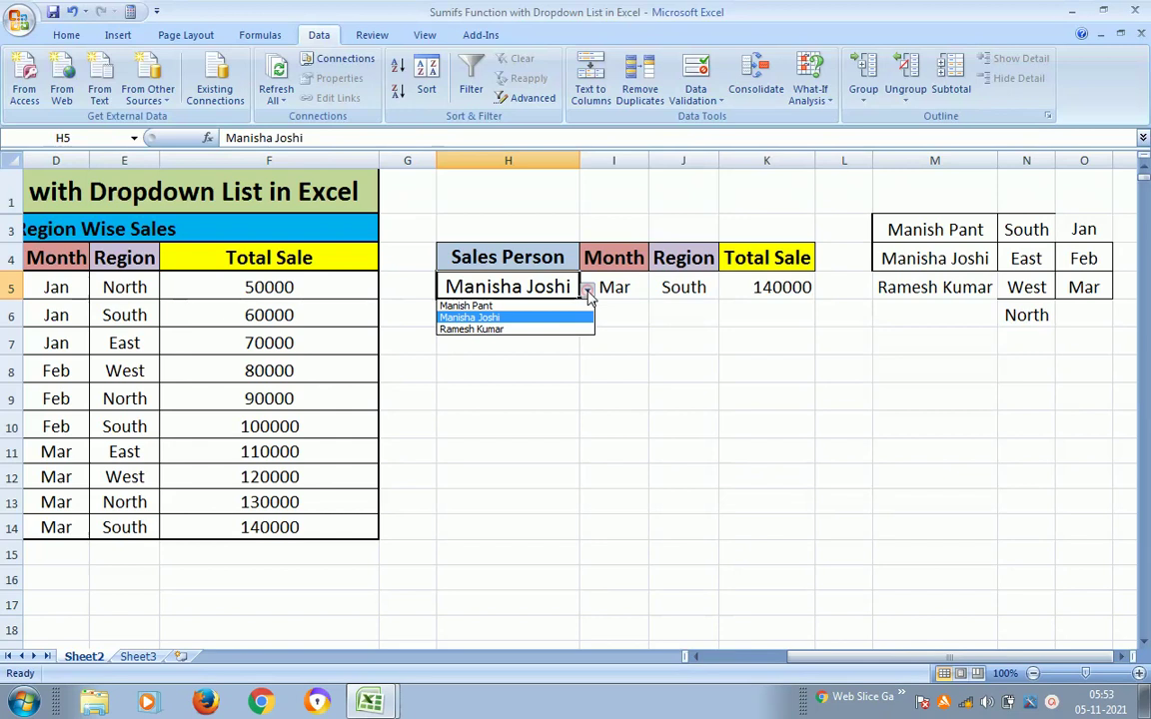
left_click(465, 330)
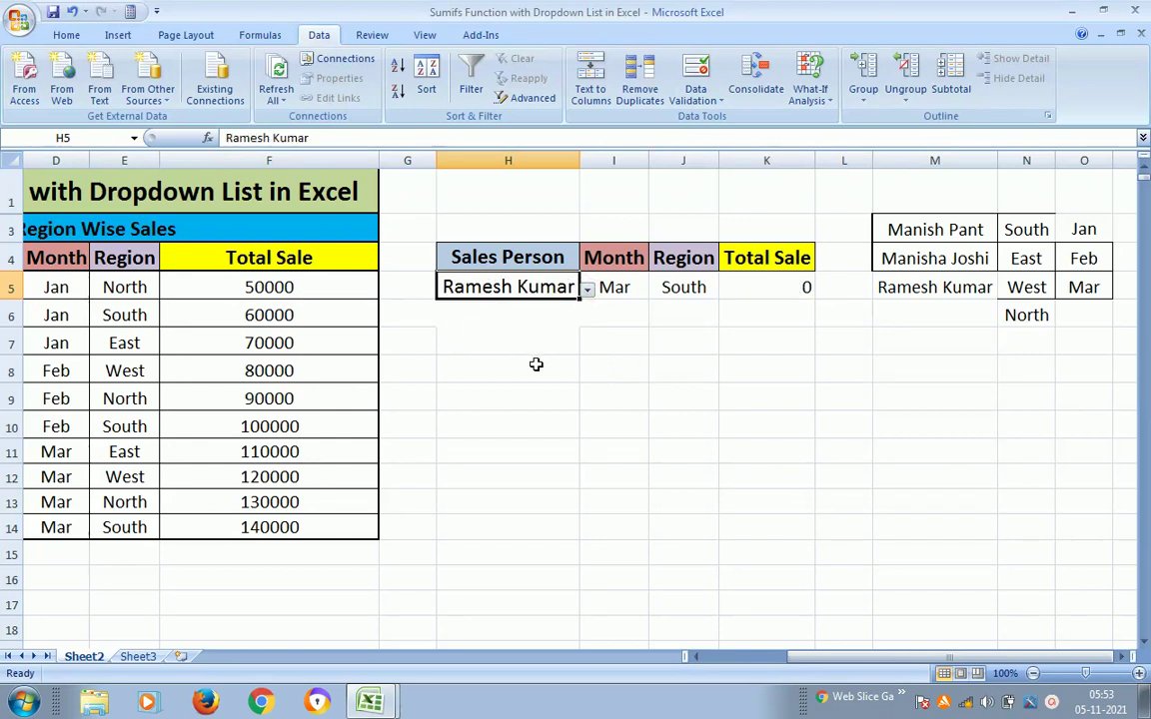
Check the sales table rows, then pick Jan from the I5 month dropdown
left_click(233, 398)
key("Left")
key("Left")
key("Left")
key("Right")
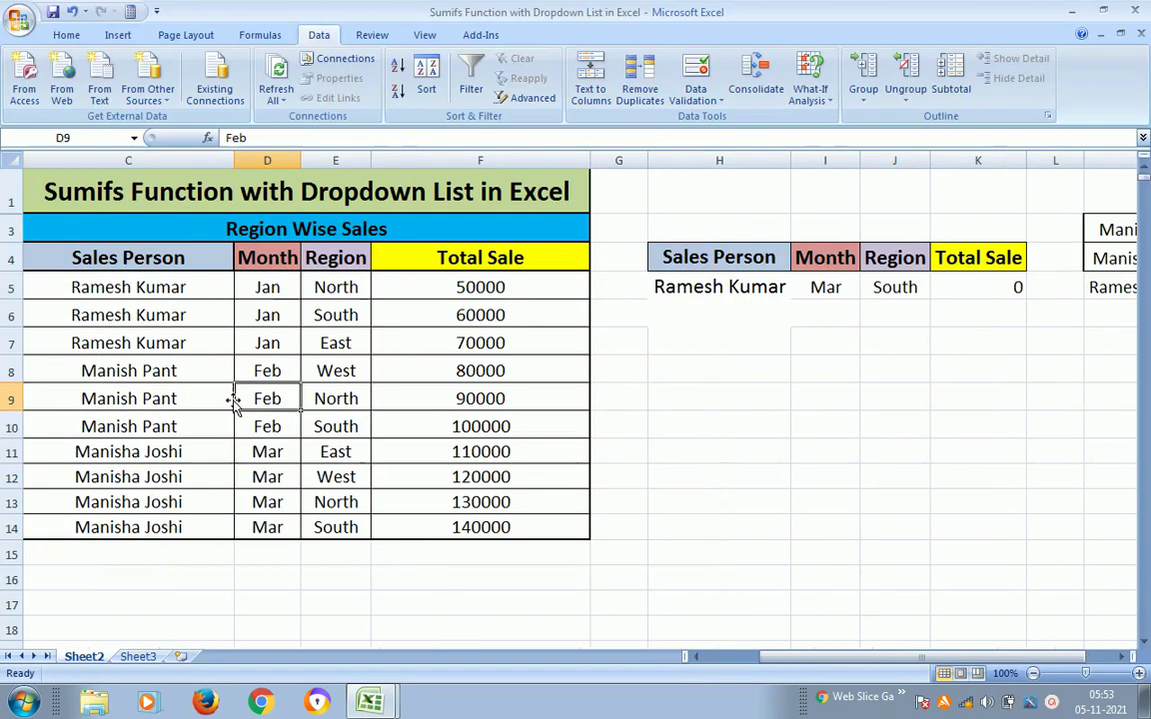
key("Up")
key("Up")
key("Up")
key("Right")
key("Right")
key("Right")
key("Right")
key("Right")
key("Up")
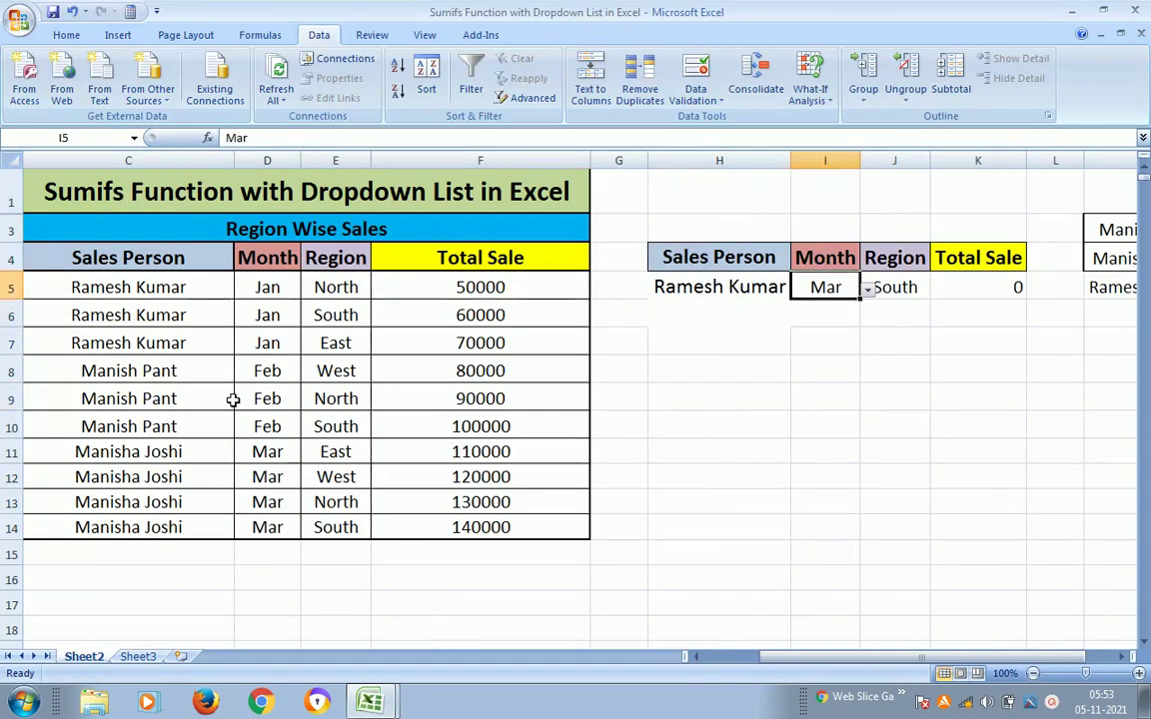
left_click(868, 290)
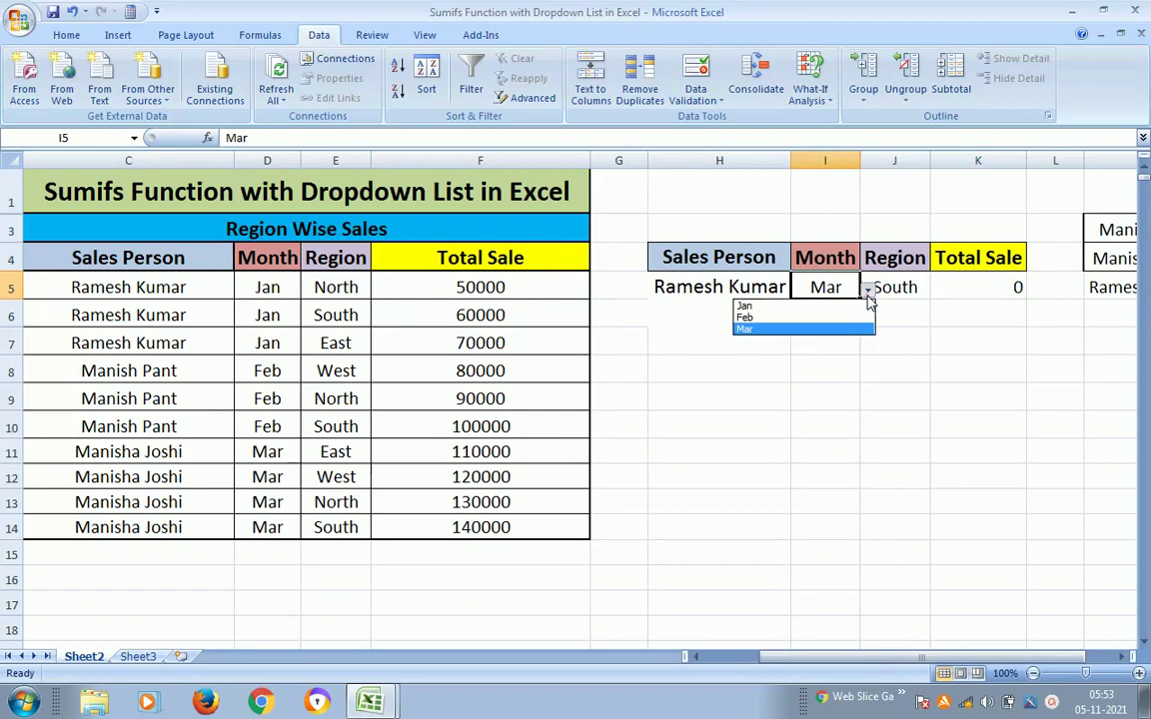
left_click(771, 308)
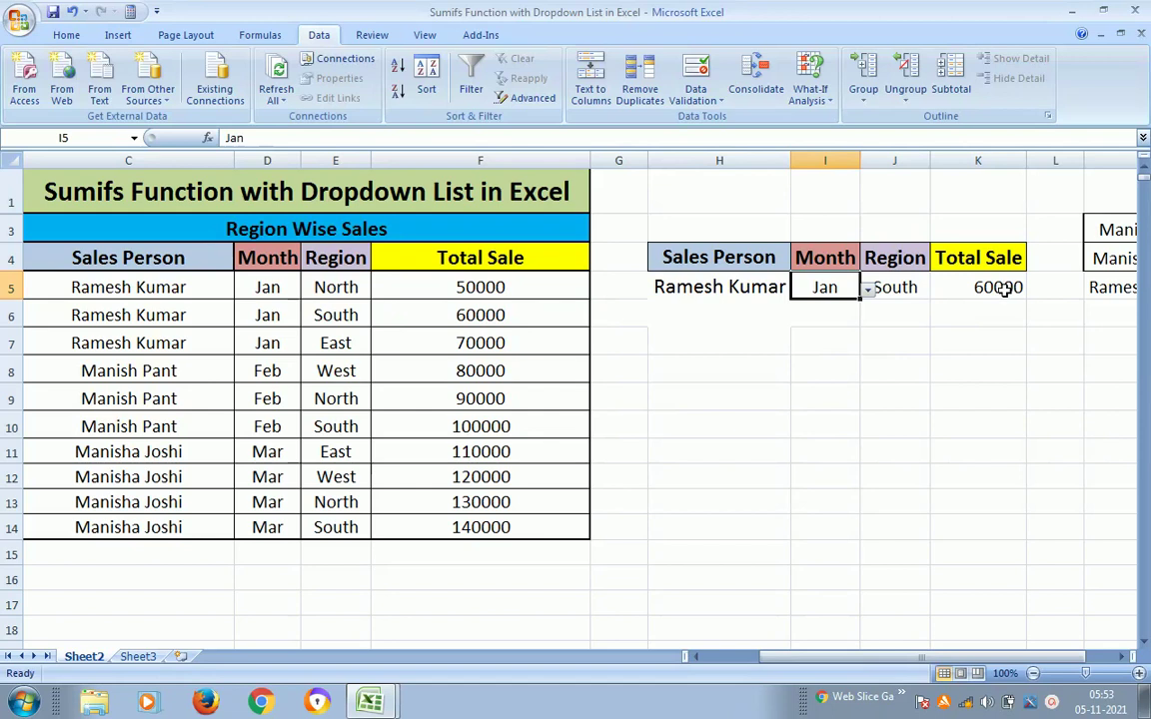
Choose the sales person from the H5 dropdown and set the I5 month to Mar
left_click(881, 287)
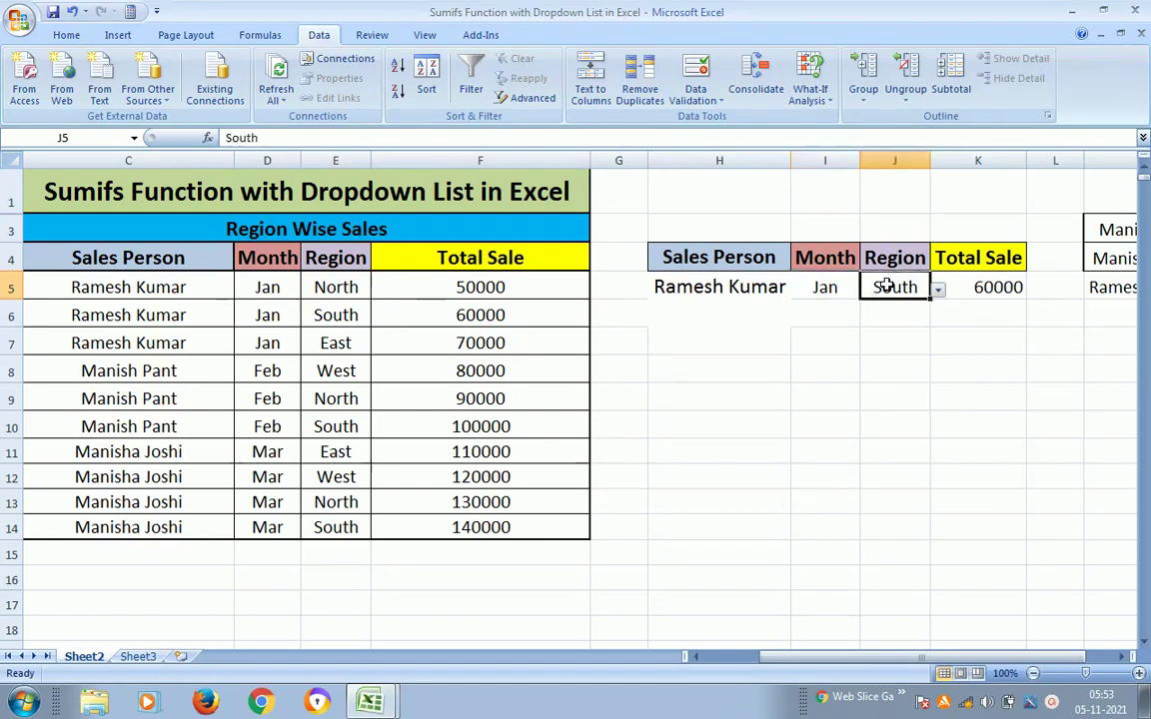
left_click(765, 288)
left_click(799, 289)
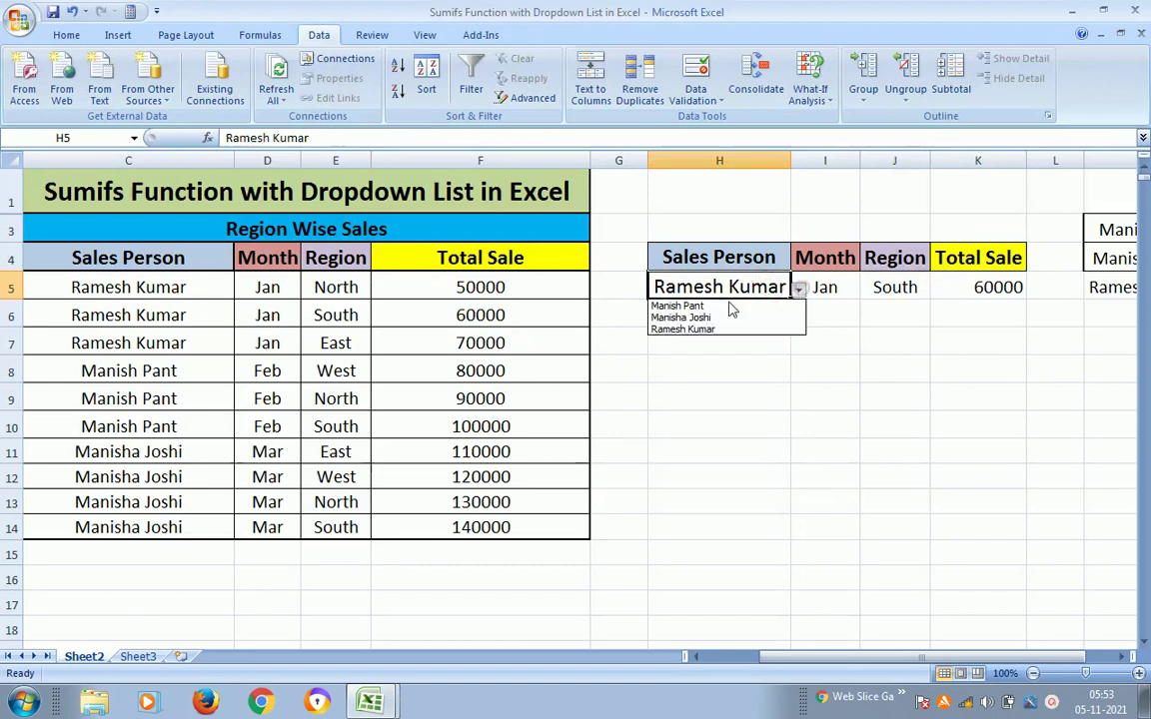
left_click(678, 317)
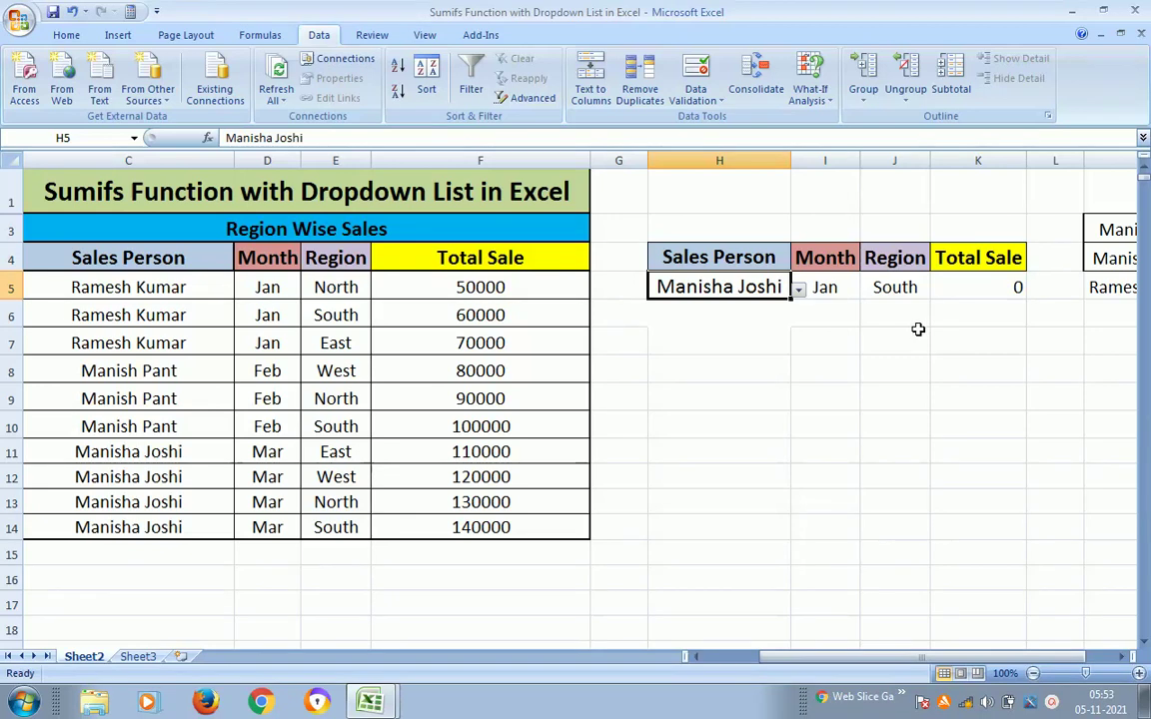
left_click(825, 288)
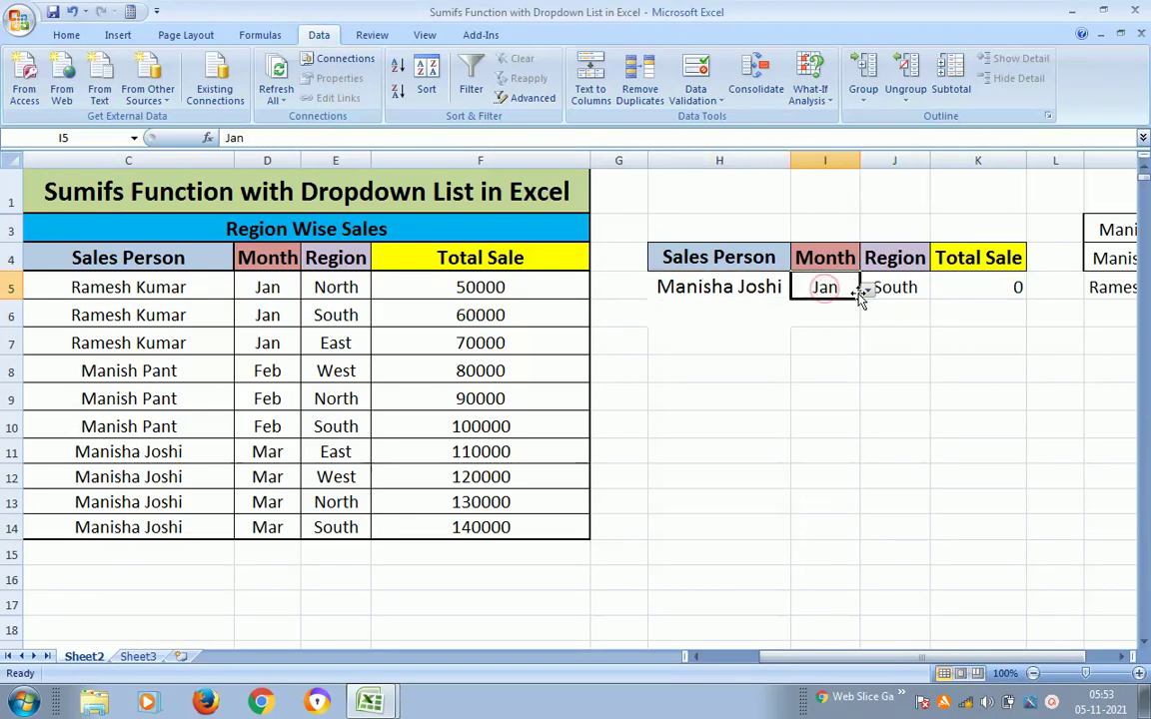
left_click(867, 288)
left_click(775, 330)
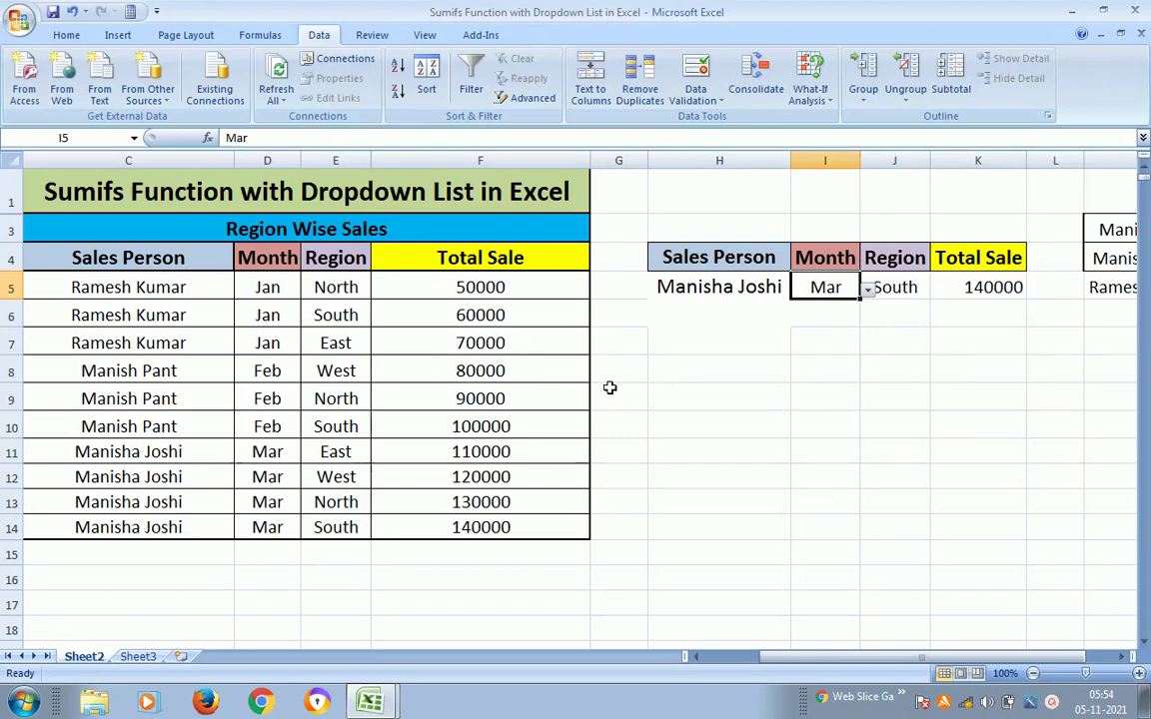
Set the J5 Region dropdown to North, after briefly trying West
left_click(898, 289)
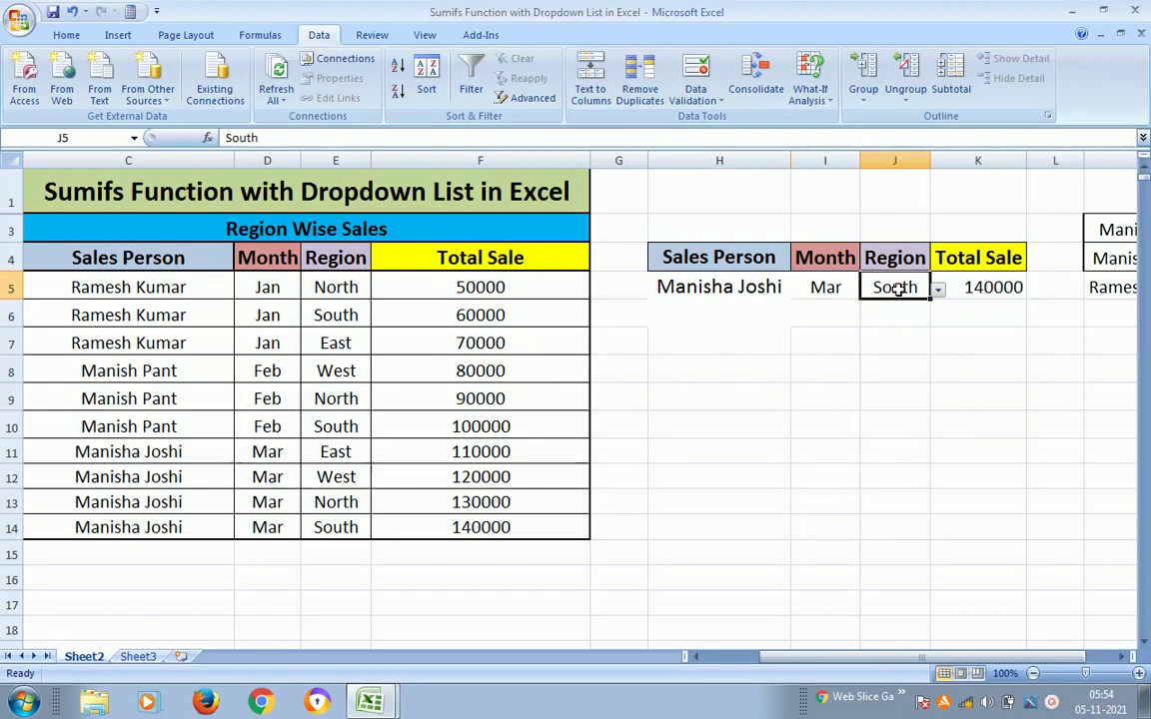
left_click(938, 289)
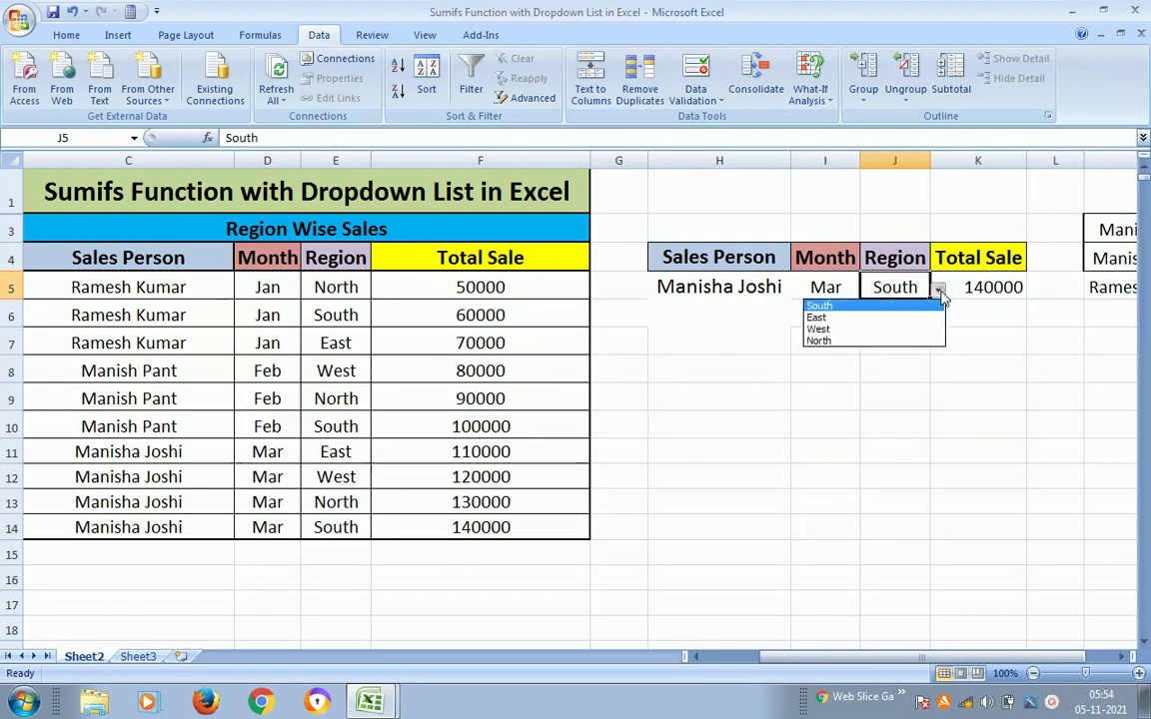
left_click(829, 329)
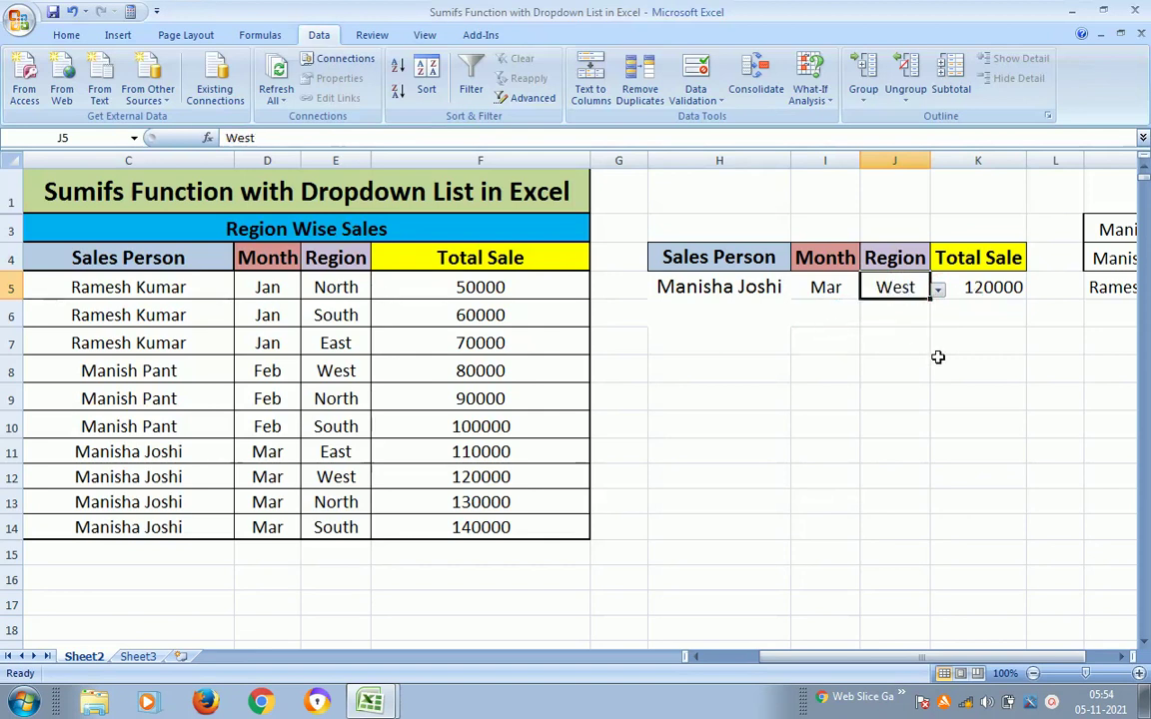
left_click(938, 290)
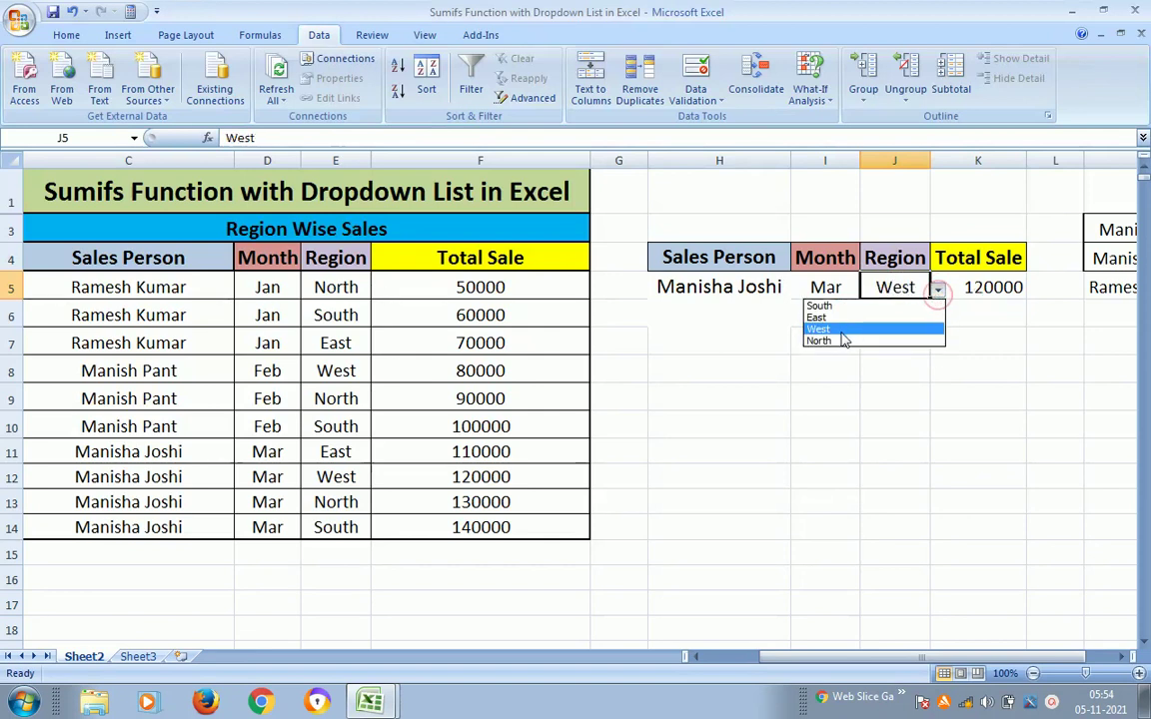
left_click(837, 337)
left_click(940, 292)
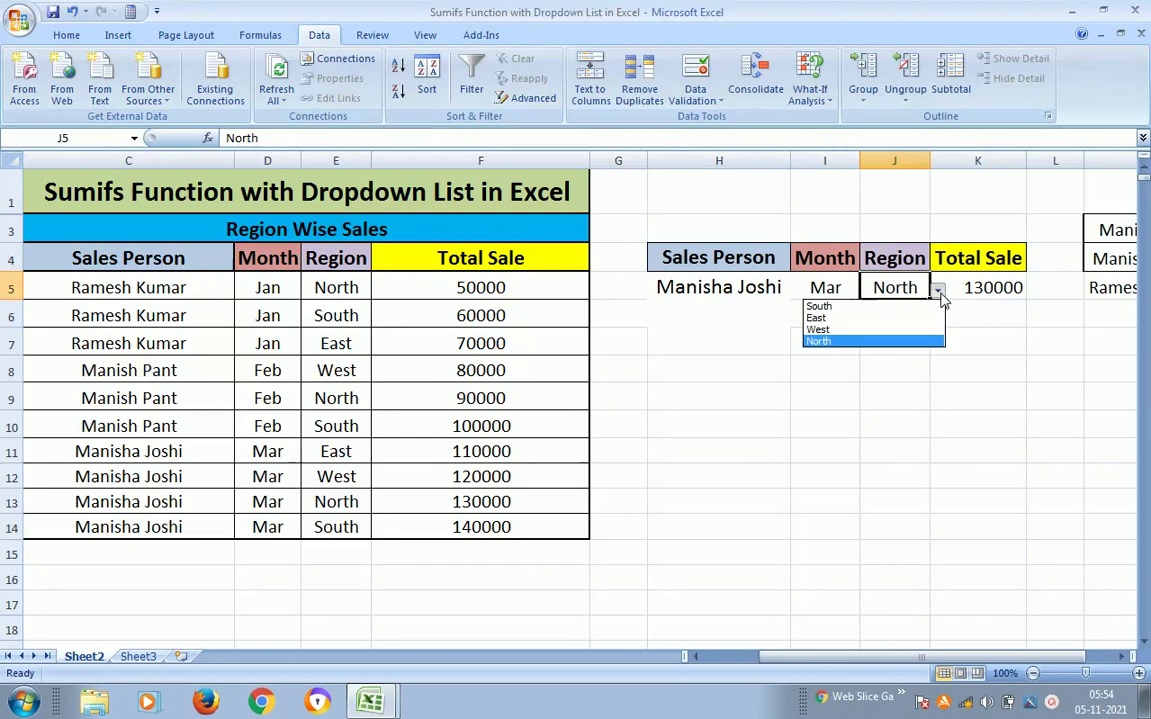
Choose South from the J5 Region dropdown so Total Sale recalculates to 140000
left_click(818, 309)
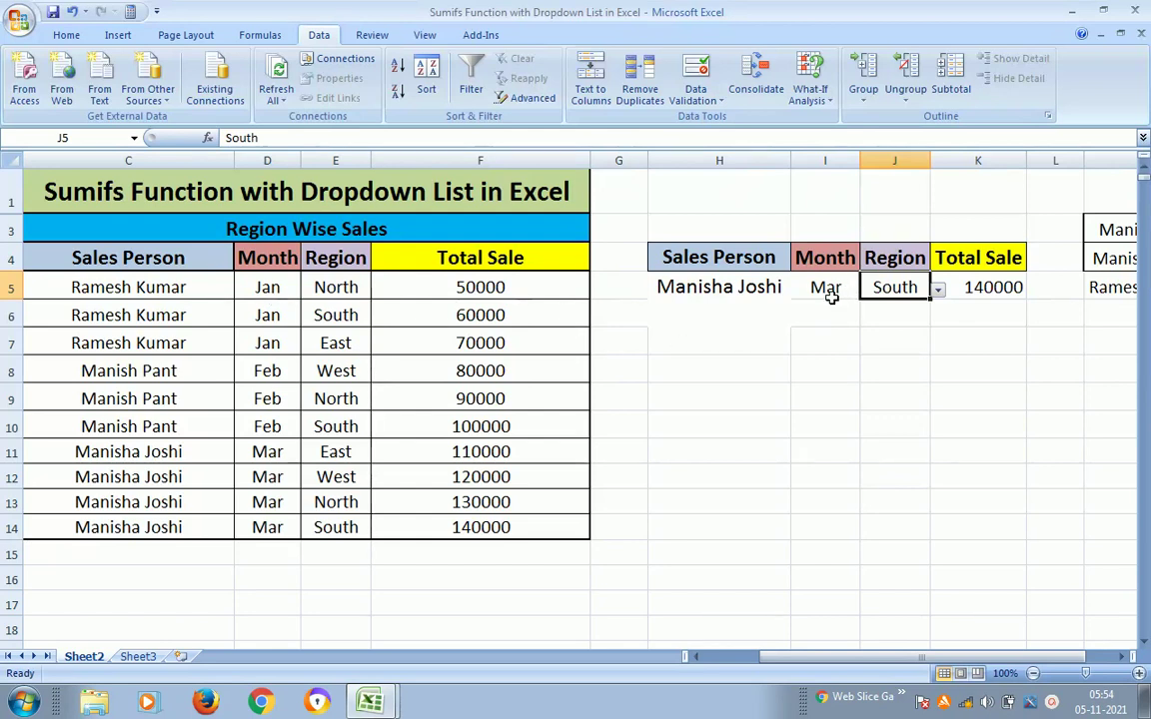
Switch H5 to the first sales person and the I5 month to Jan
left_click(702, 287)
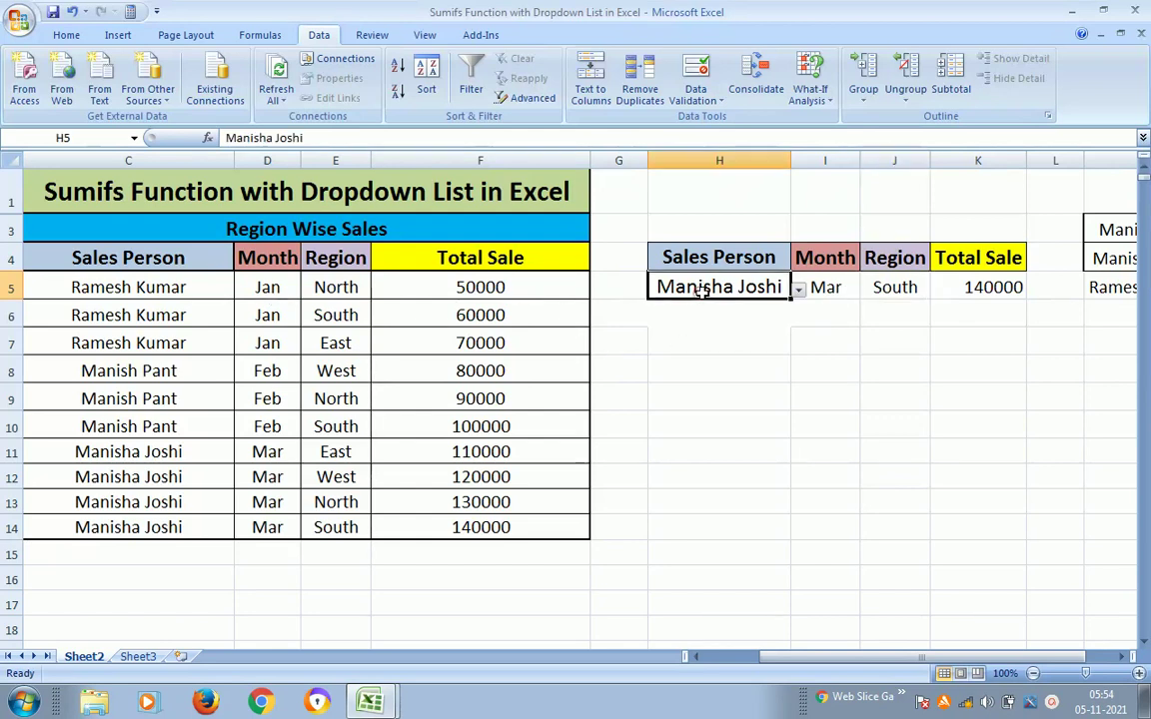
left_click(799, 290)
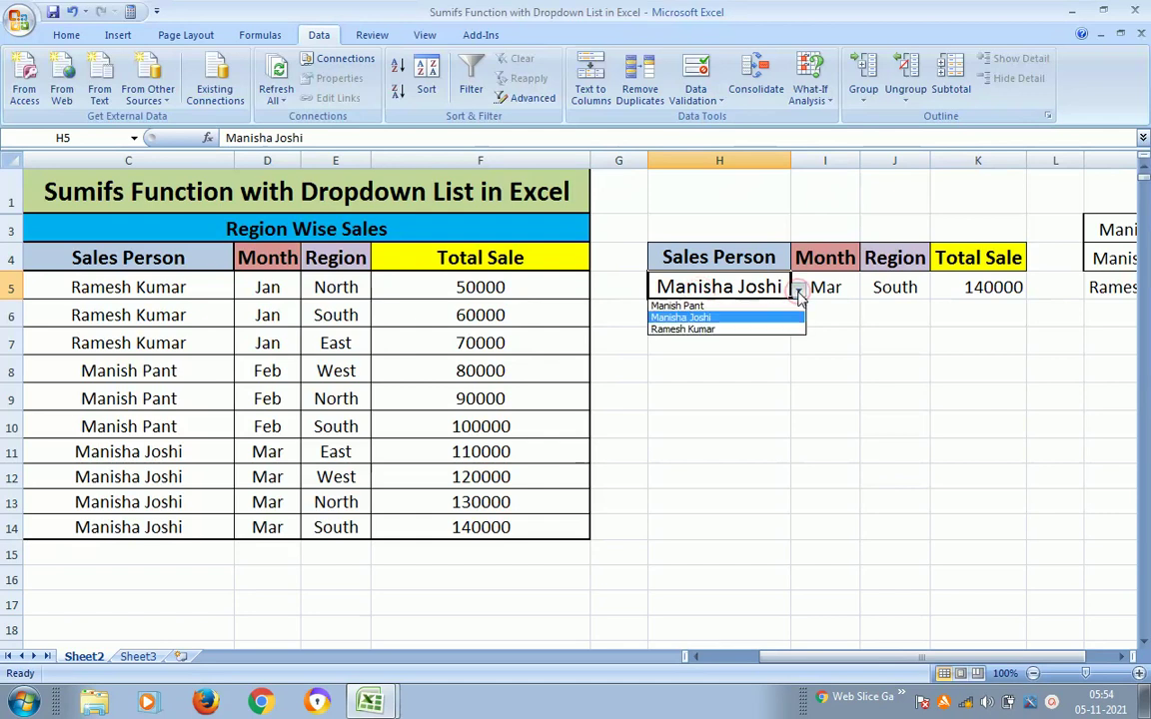
left_click(729, 328)
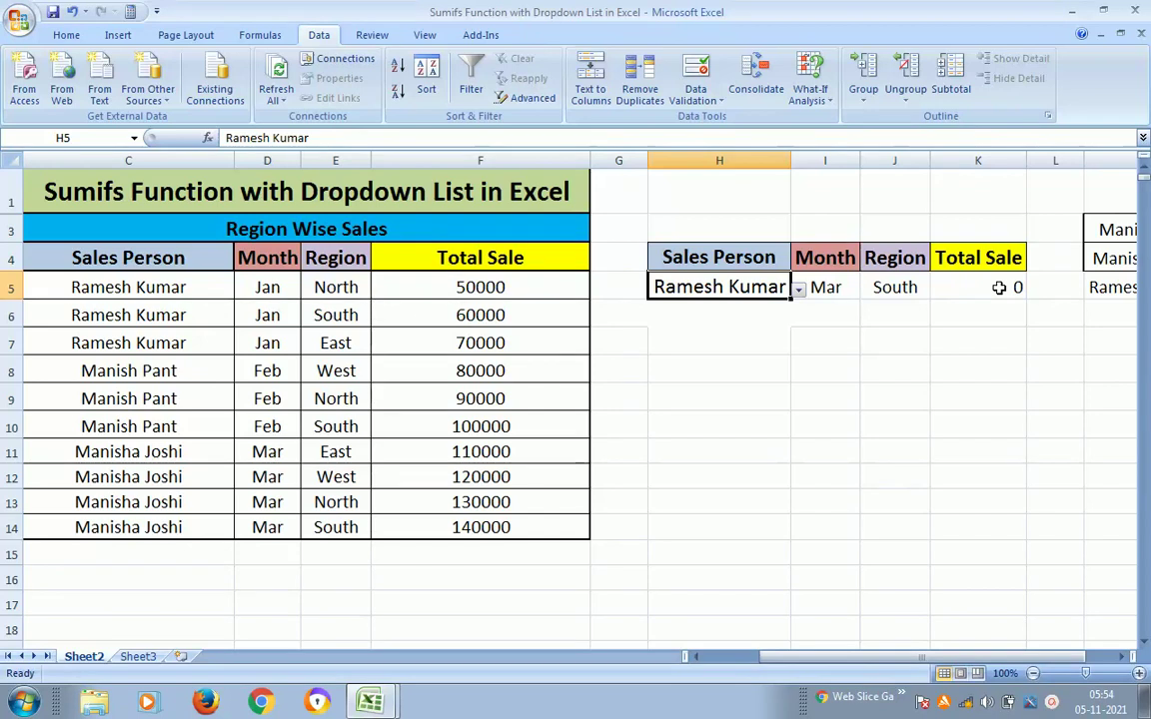
left_click(842, 288)
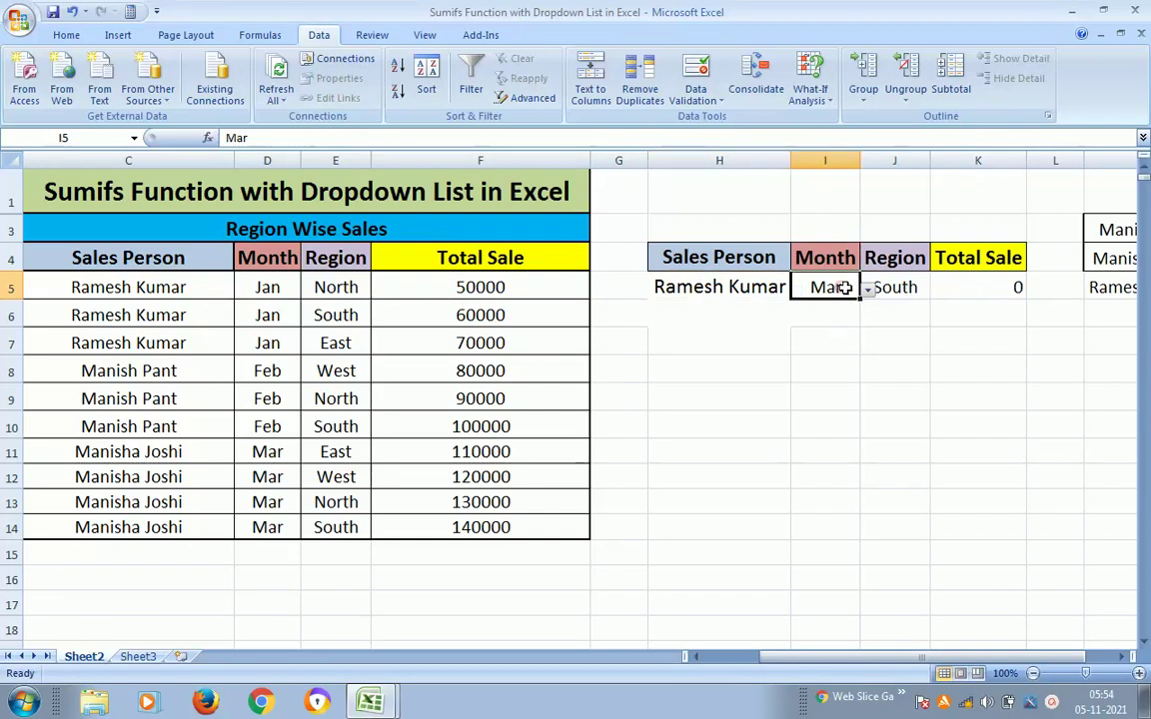
left_click(868, 289)
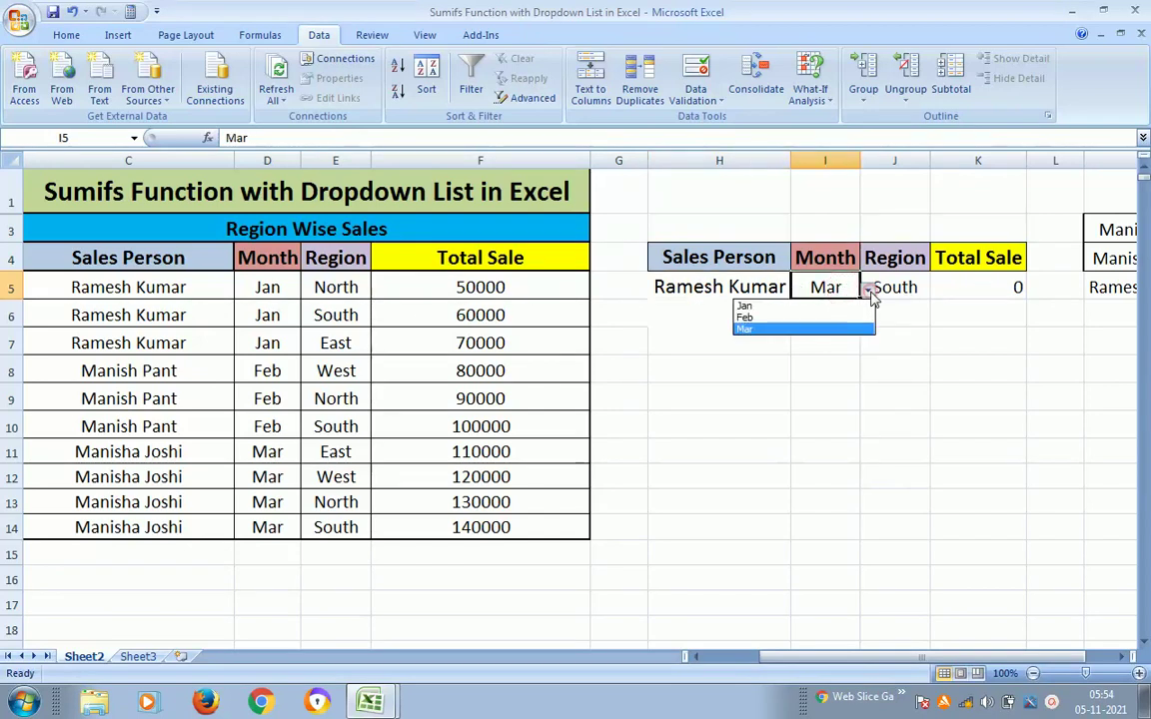
left_click(789, 307)
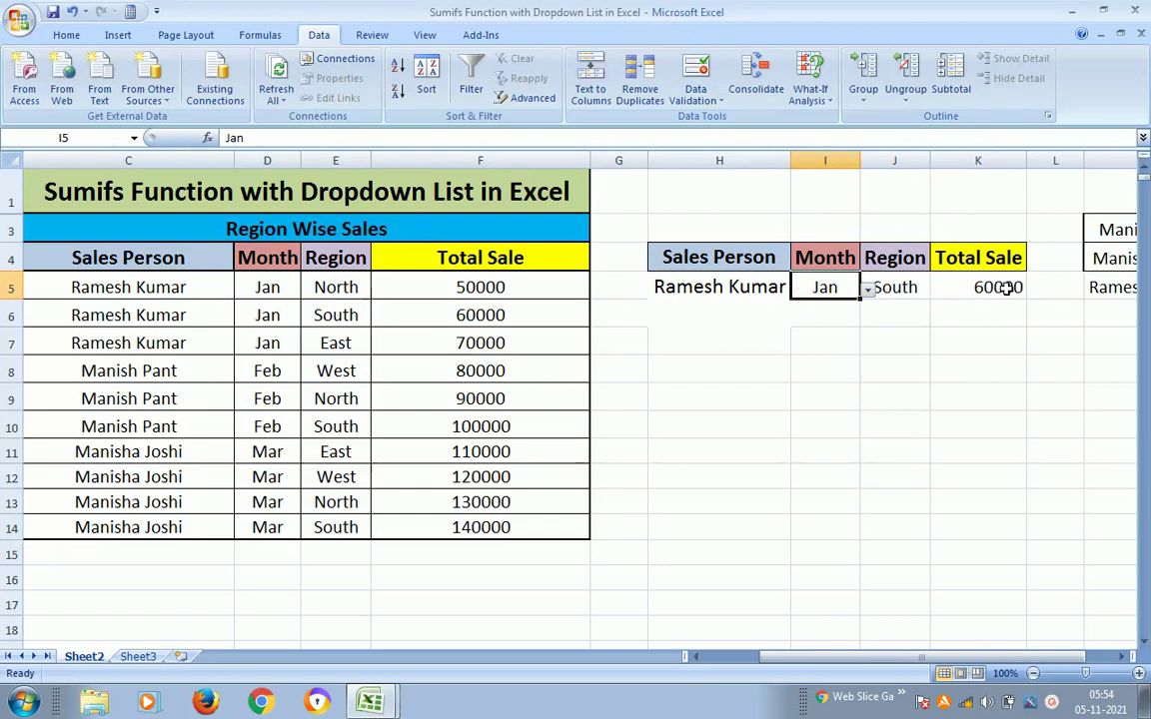
Toggle the I5 month to Mar and back to Jan, then inspect K5's SUMIFS formula
left_click(771, 288)
left_click(847, 288)
left_click(868, 289)
left_click(784, 330)
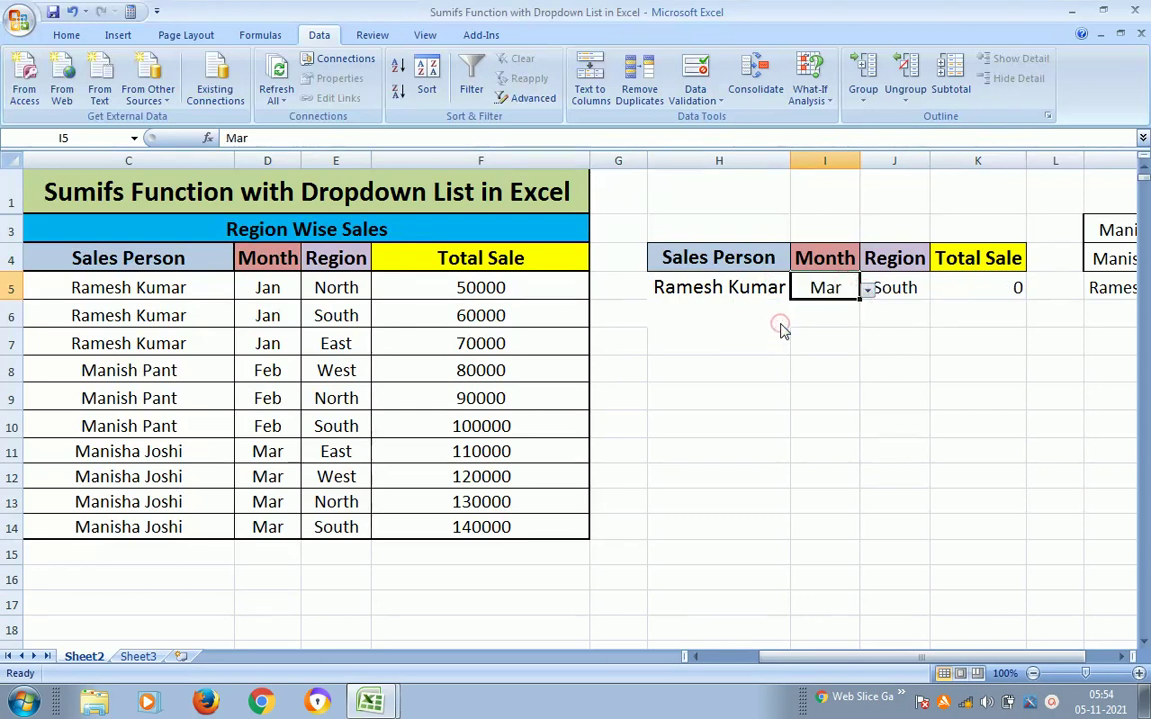
left_click(868, 290)
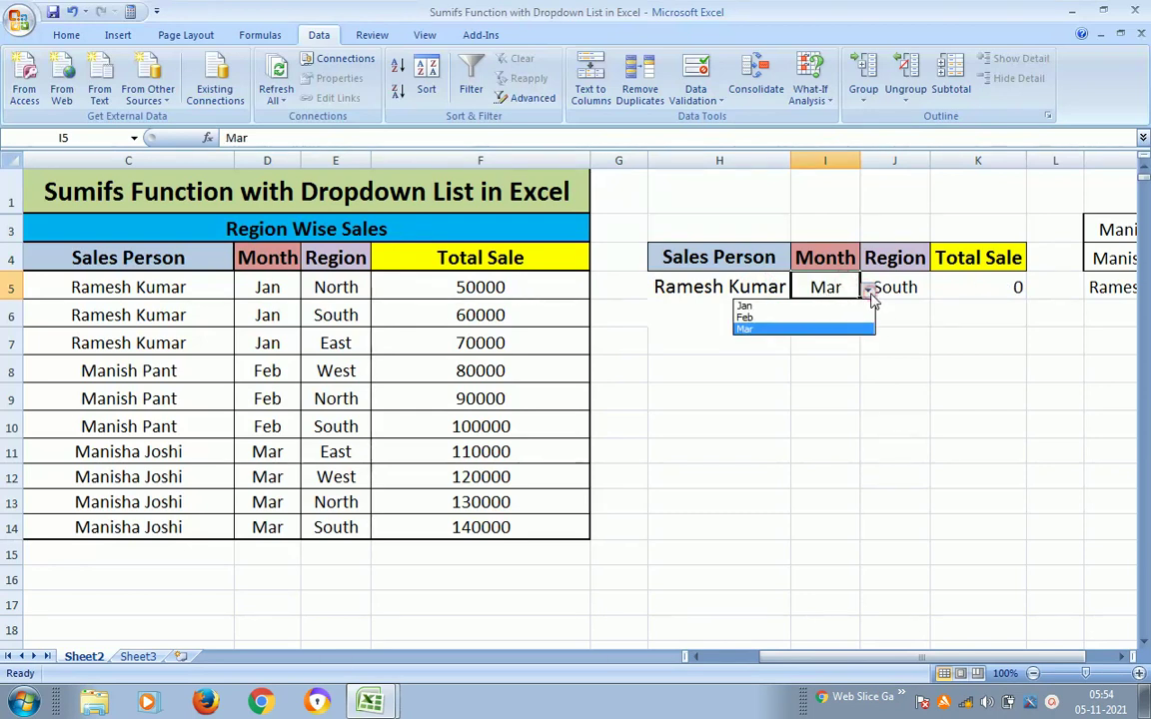
left_click(768, 308)
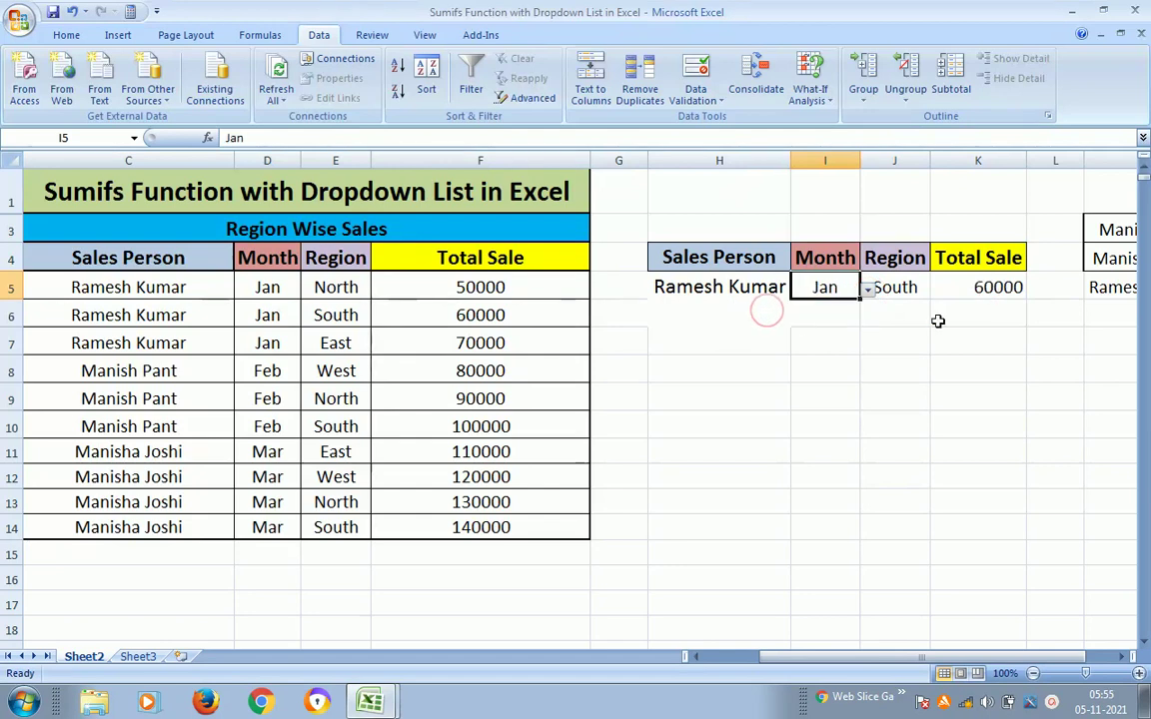
left_click(978, 289)
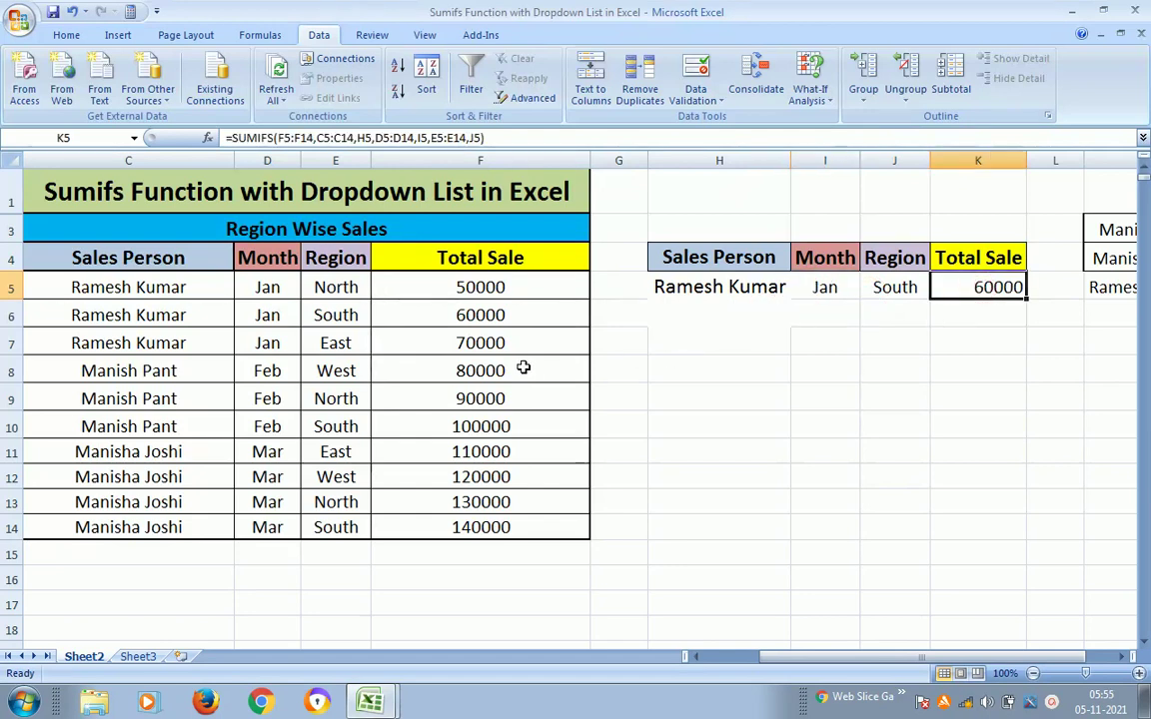
Pick the third sales person and Mar, then compare the 140000 total with the Mar South record
left_click(740, 285)
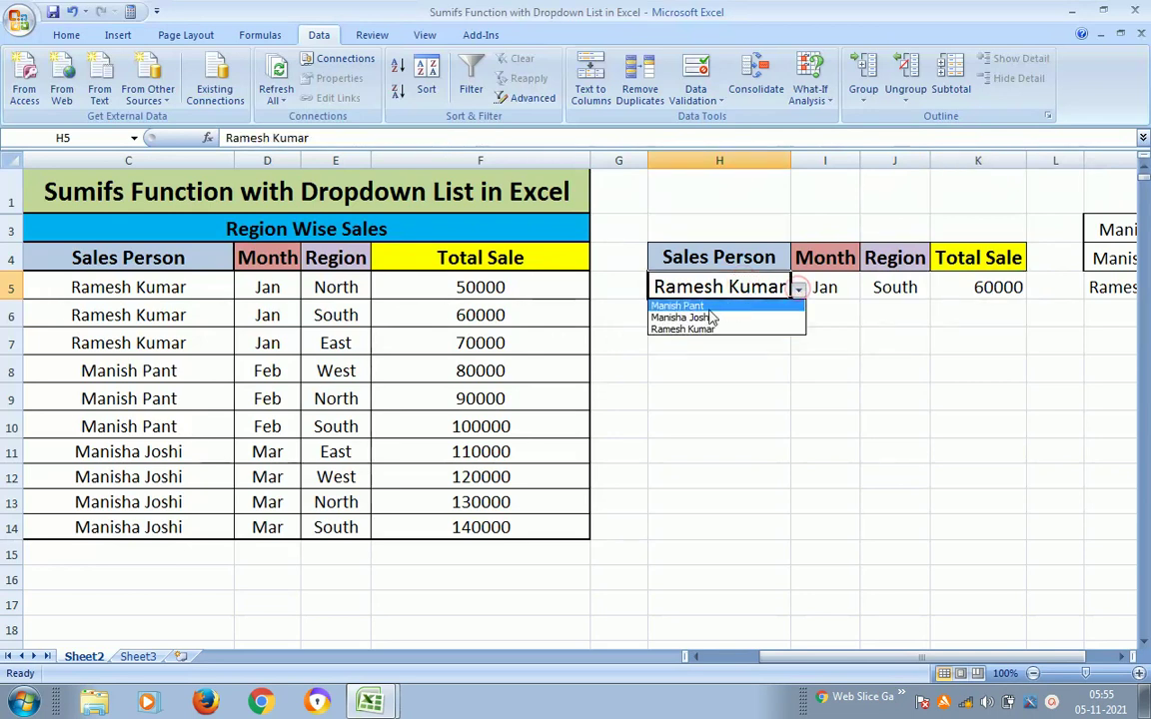
left_click(702, 317)
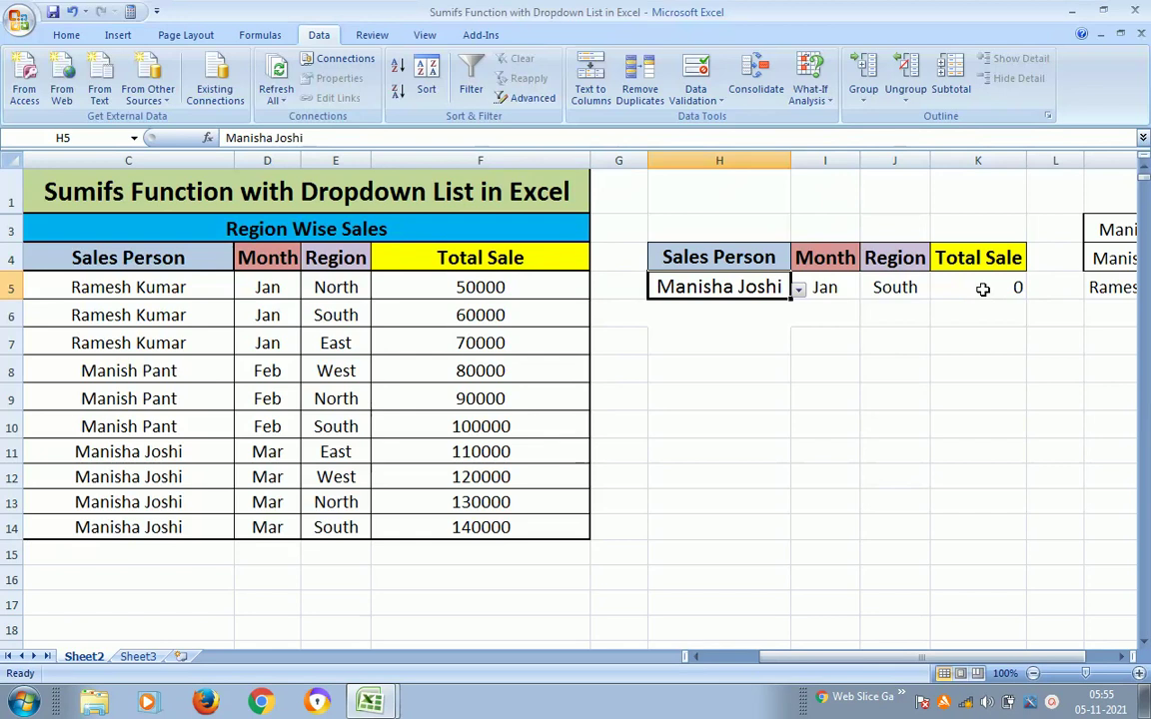
left_click(812, 286)
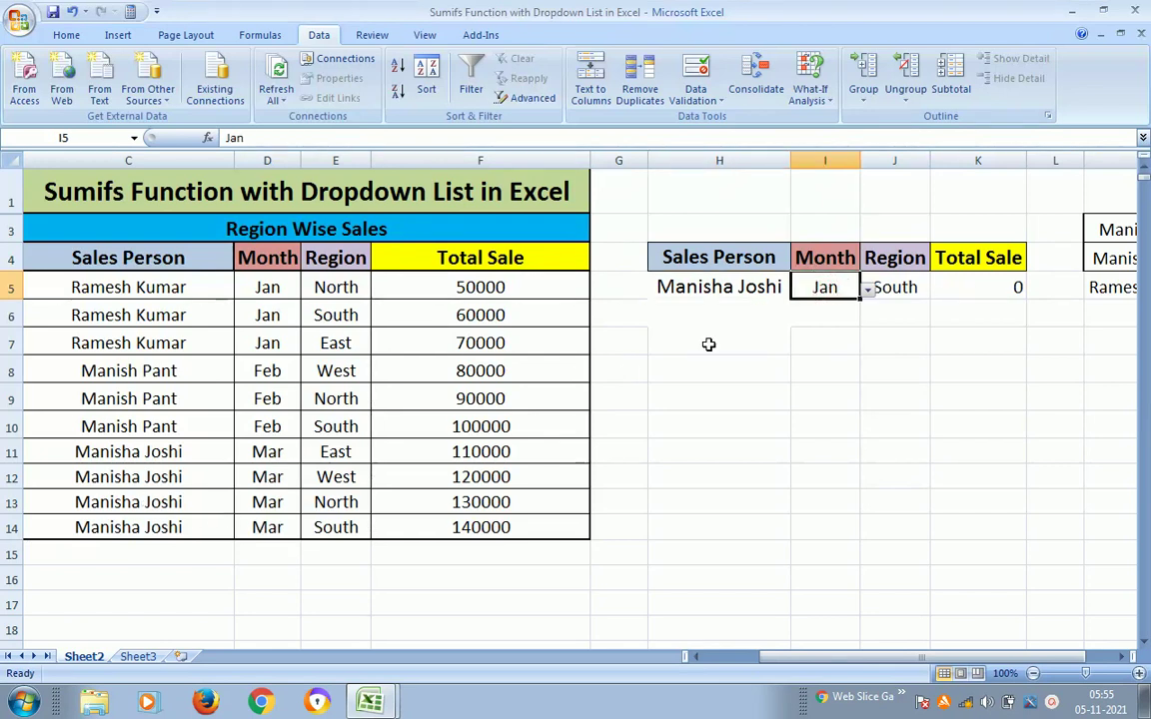
left_click(867, 288)
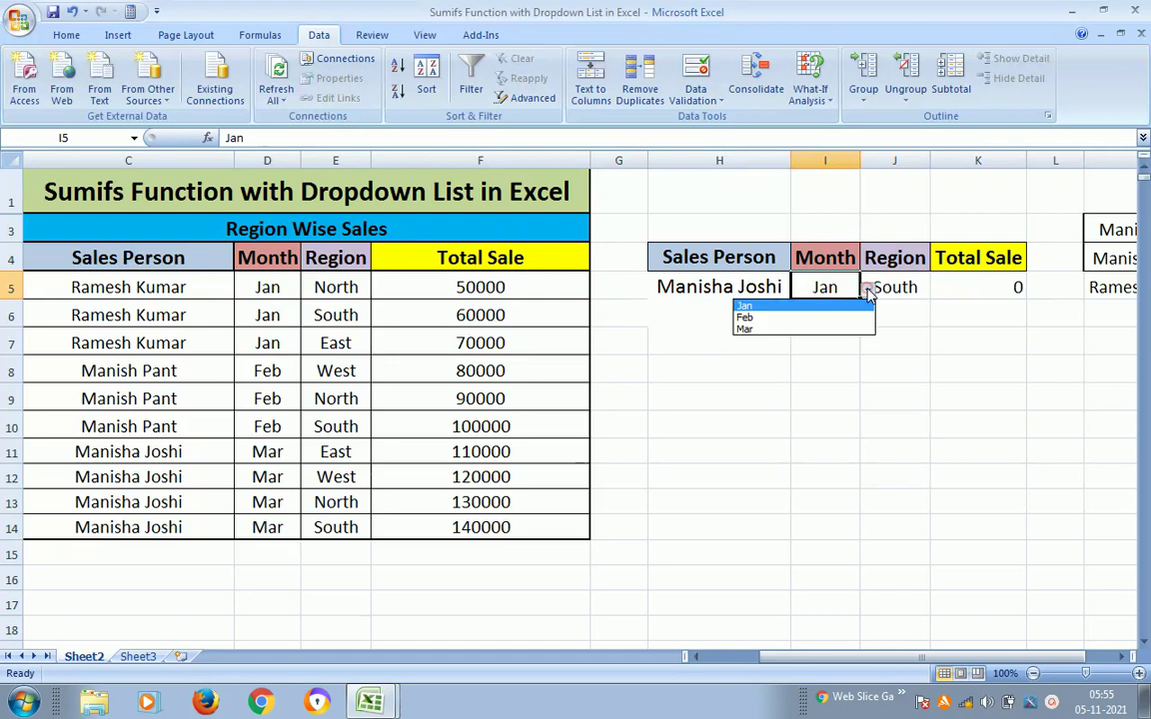
left_click(750, 330)
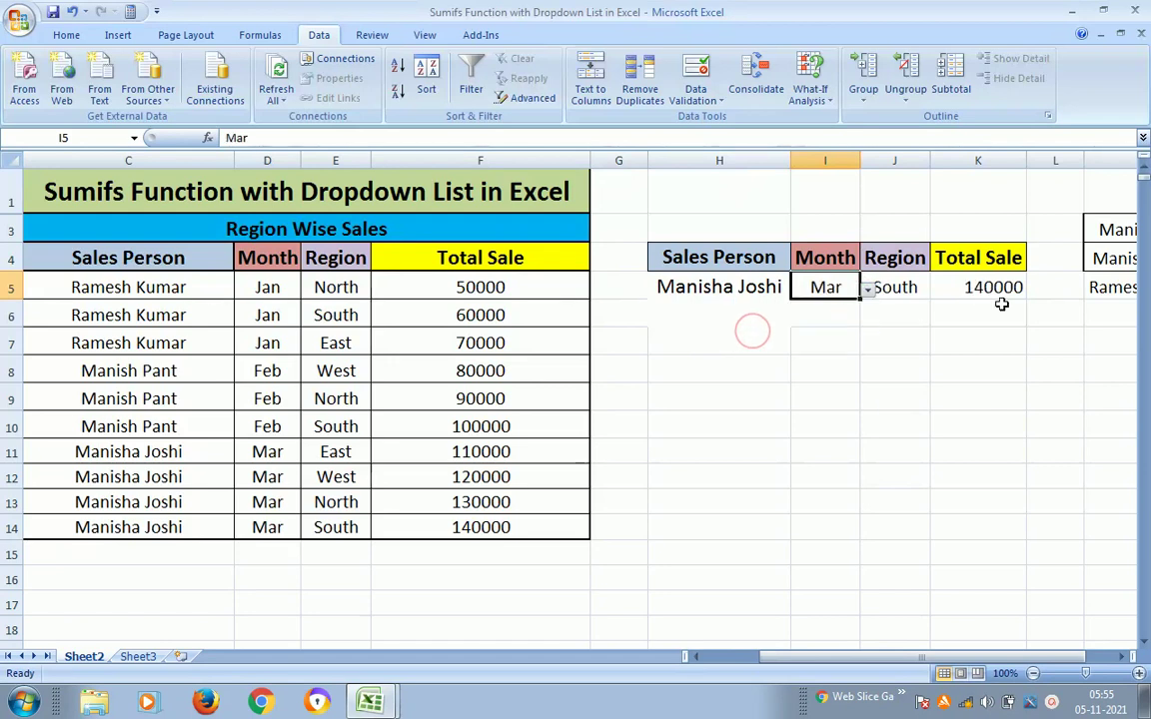
left_click(305, 532)
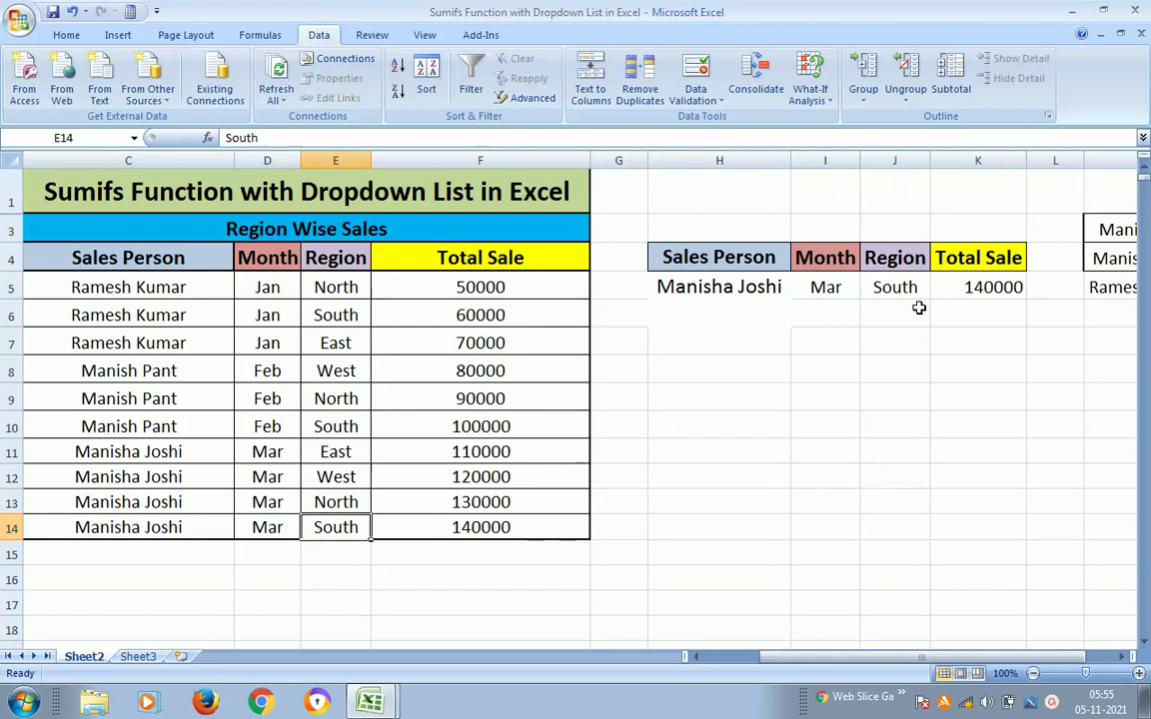
left_click(904, 258)
key("Left")
key("Left")
key("Left")
key("Left")
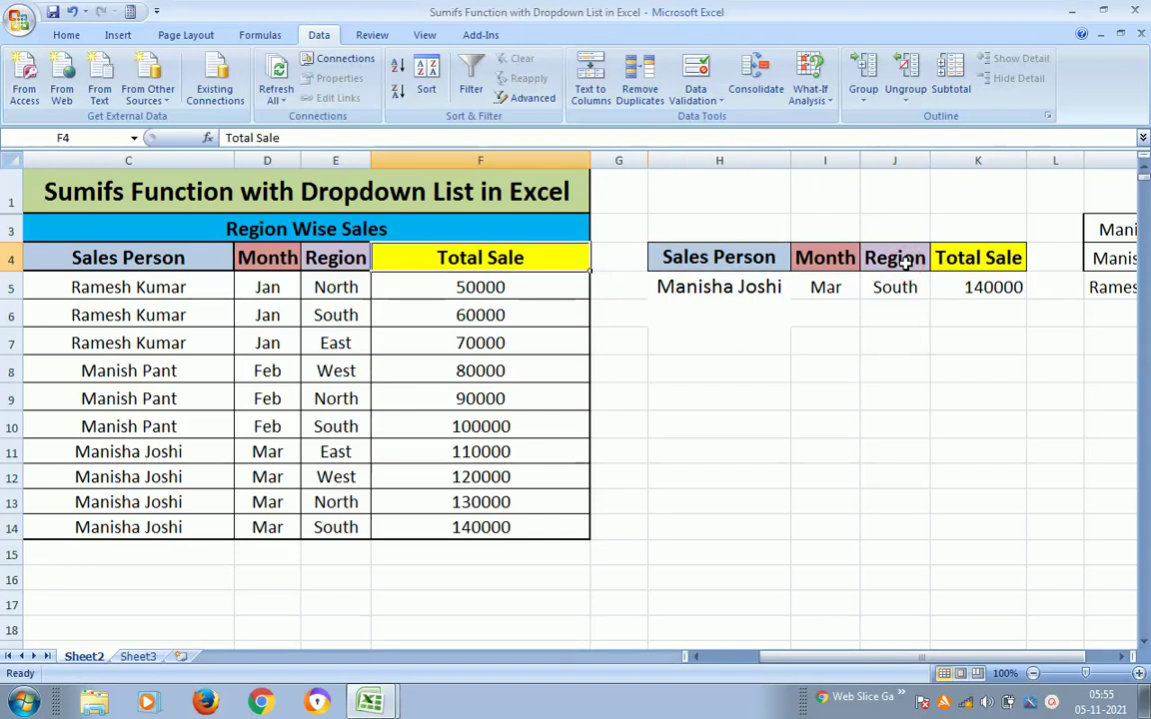
key("Left")
key("Left")
key("Left")
key("Left")
key("Left")
key("Right")
key("Right")
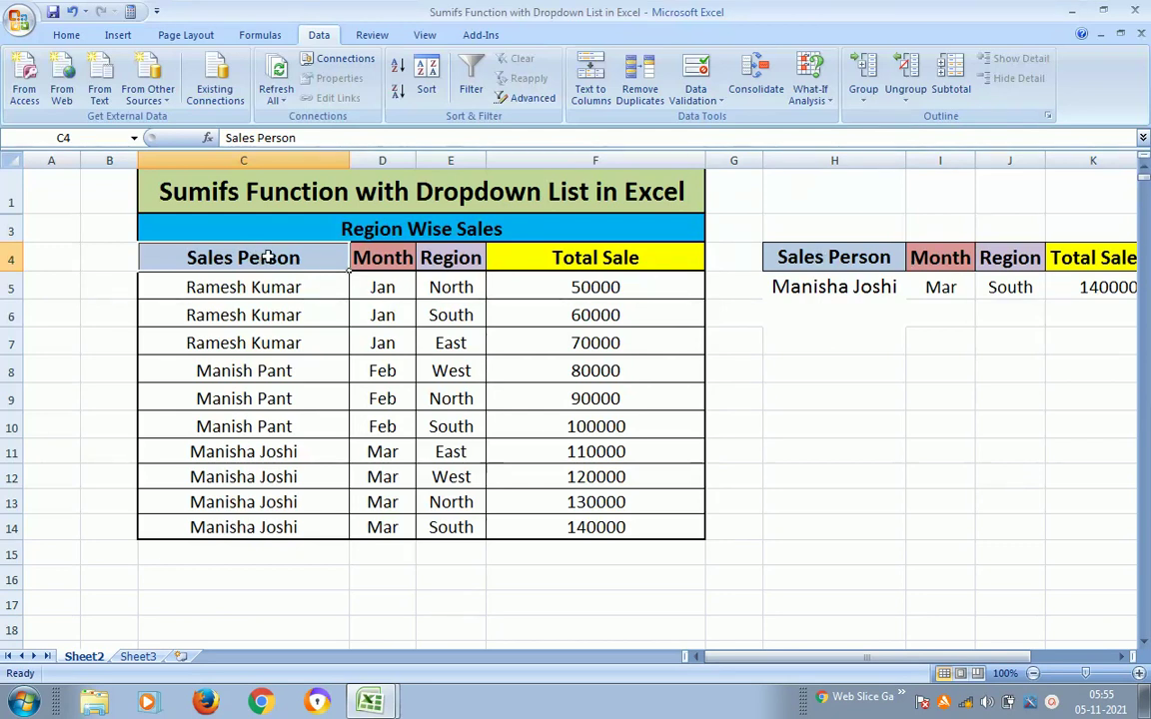
left_click(362, 259)
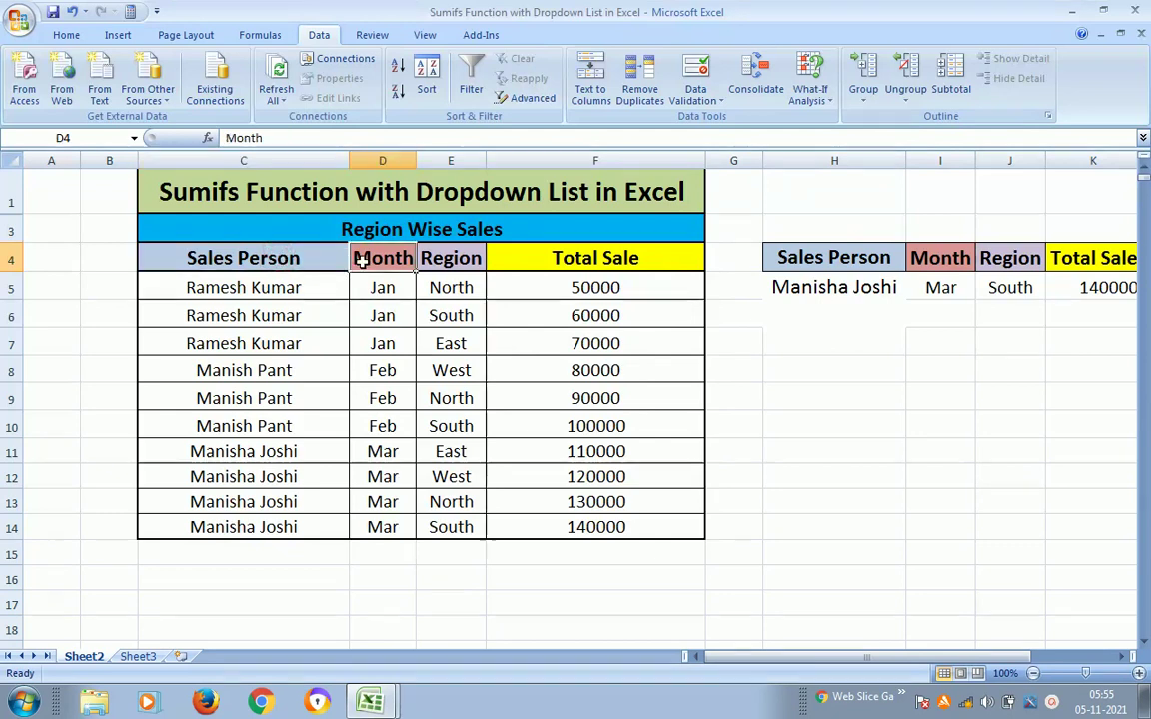
left_click(449, 259)
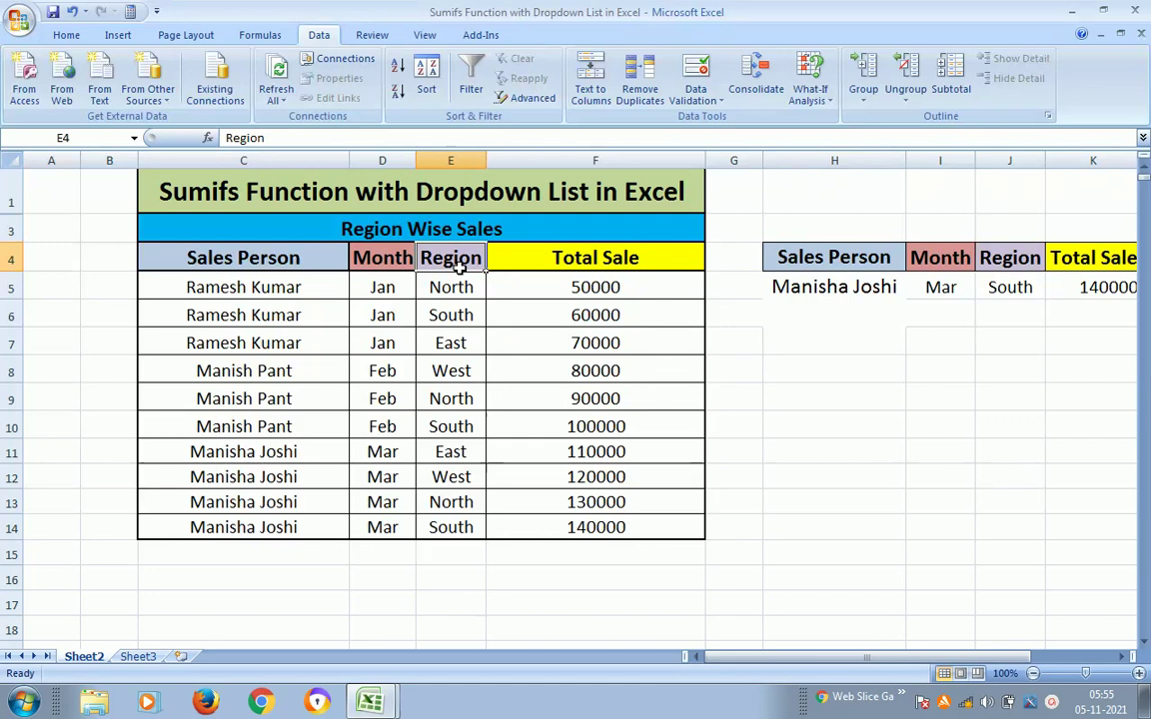
key("Right")
key("Right")
key("Right")
key("Right")
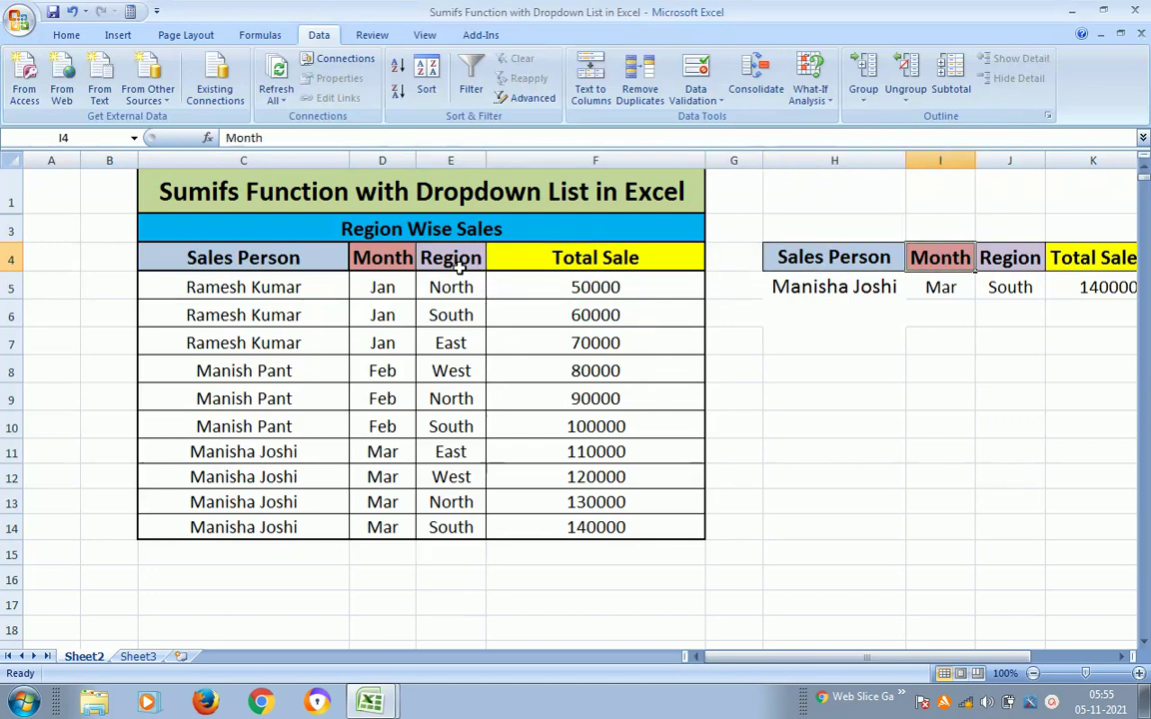
key("Right")
key("Right")
key("Right")
key("Left")
key("Left")
key("Right")
key("Right")
key("Right")
key("Right")
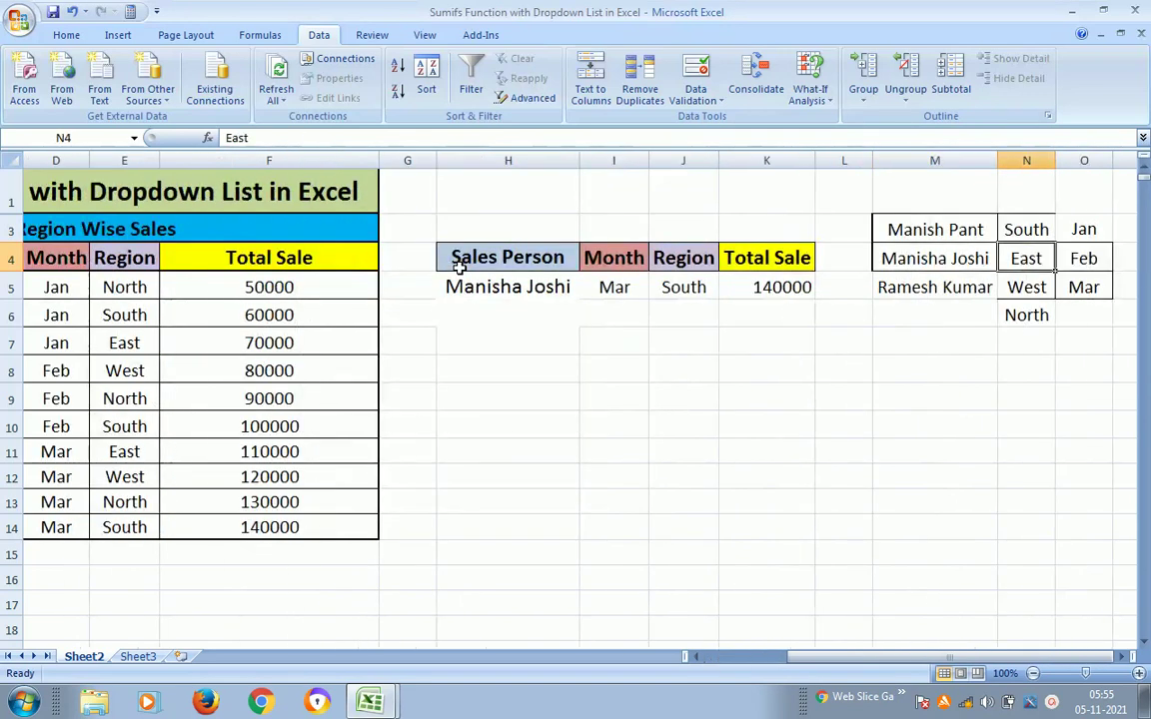
key("Left")
key("Left")
key("Left")
key("Left")
key("Left")
key("Left")
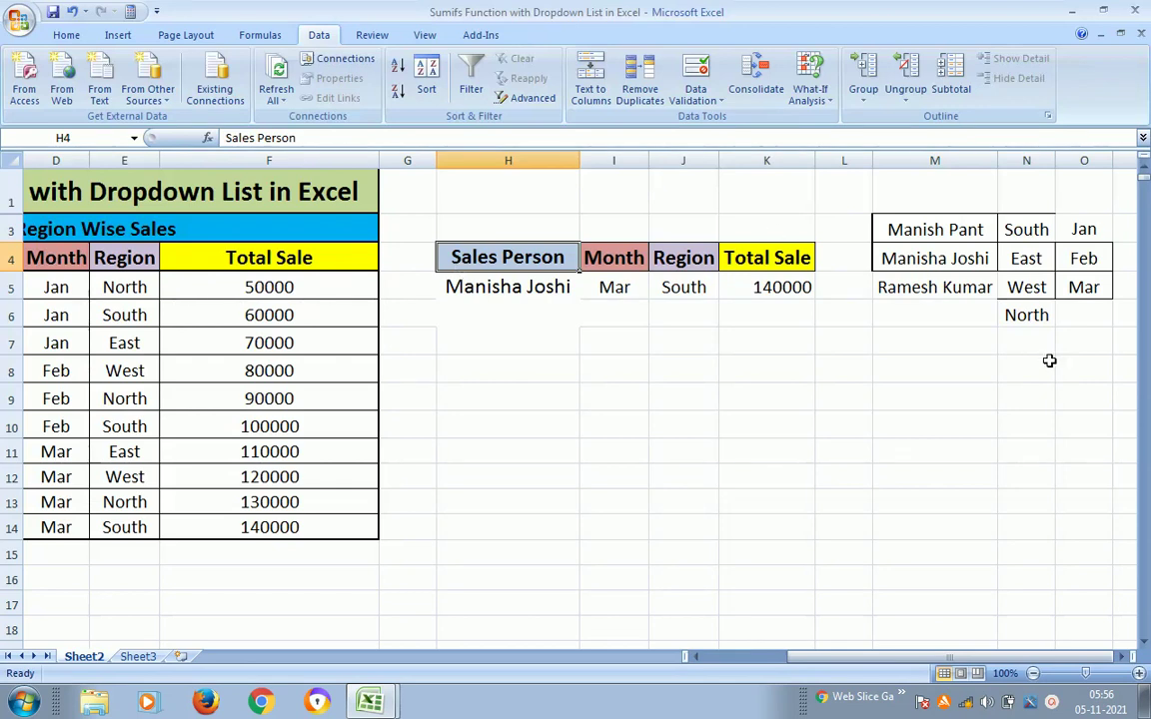
left_click(1051, 701)
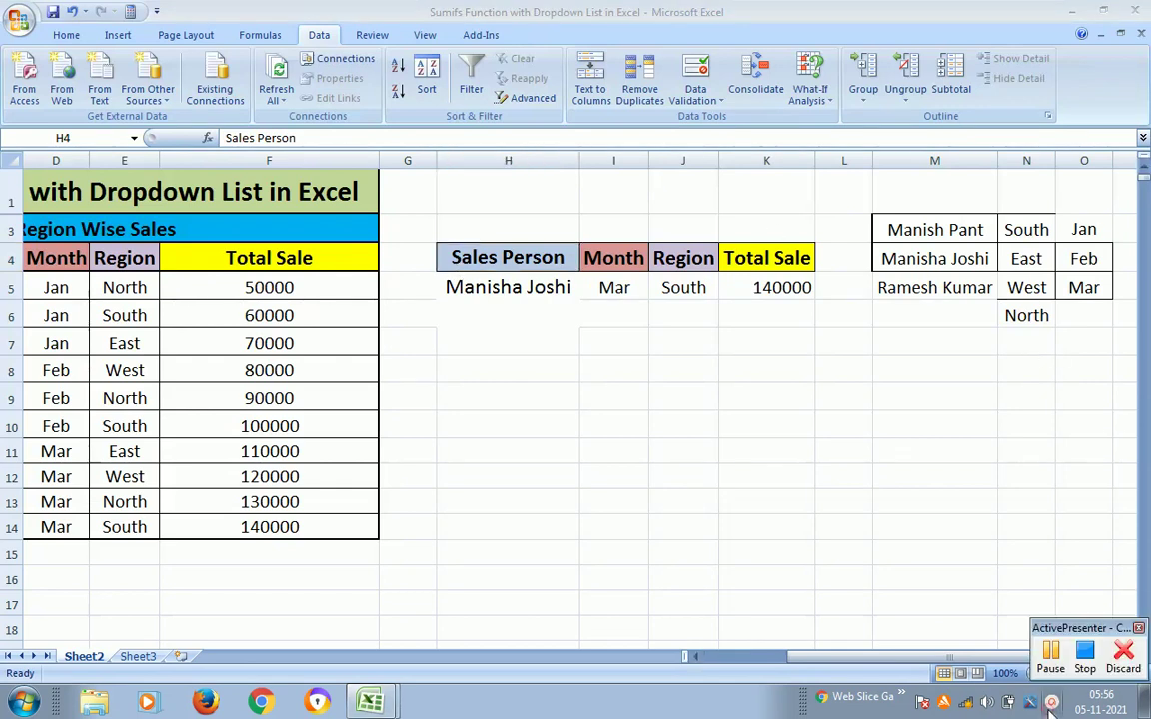